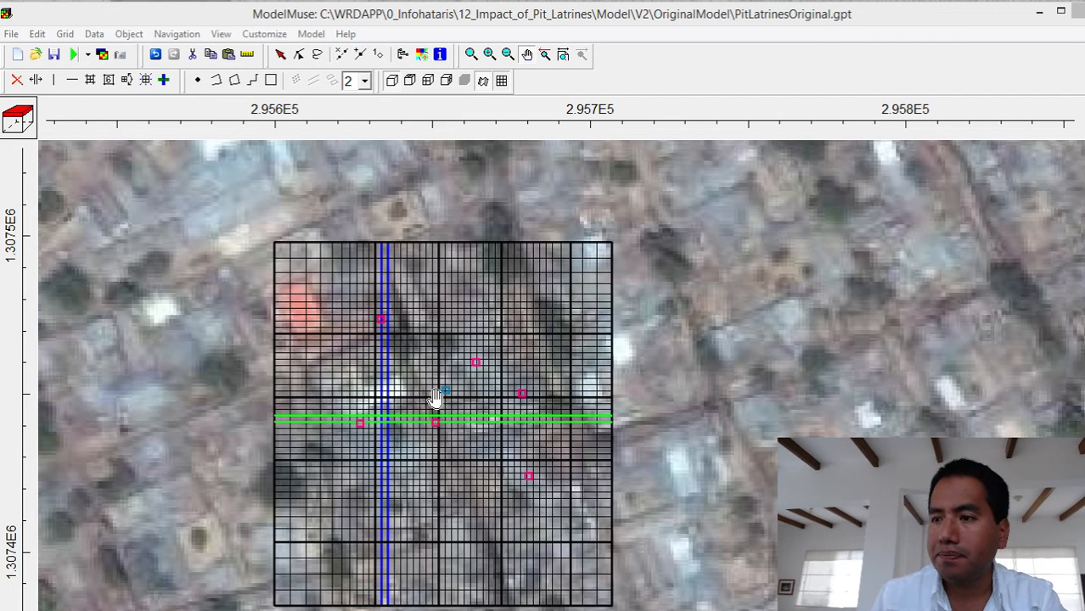
- Show only the grid's exterior and measure from the blue point to the nearest pink point, onward to the northwestern pink point, and directly back
{"action": "left_click", "coordinate": [502, 81]}
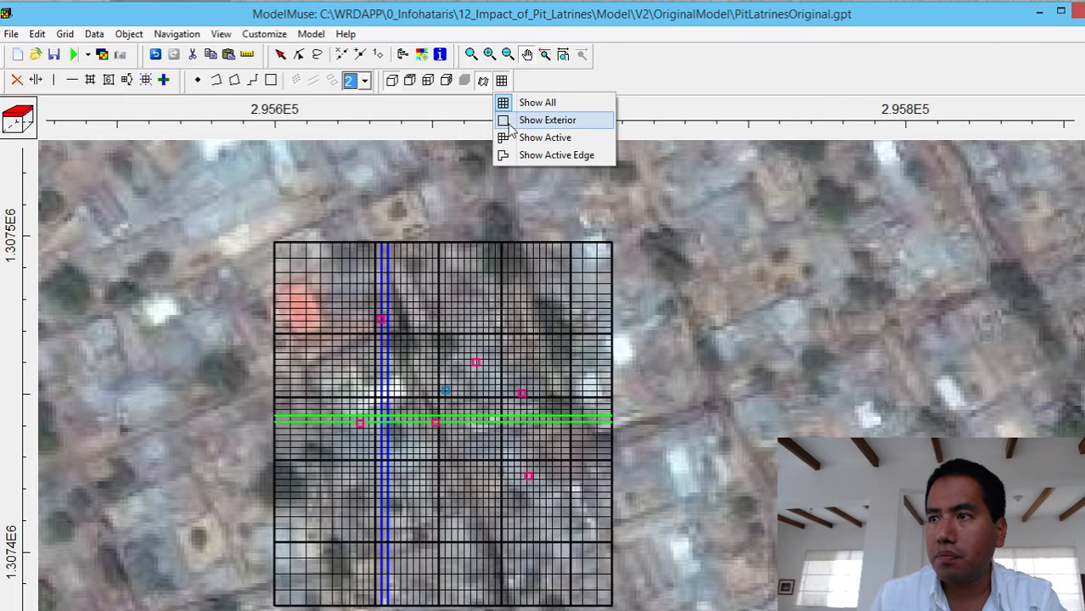
{"action": "left_click", "coordinate": [544, 120]}
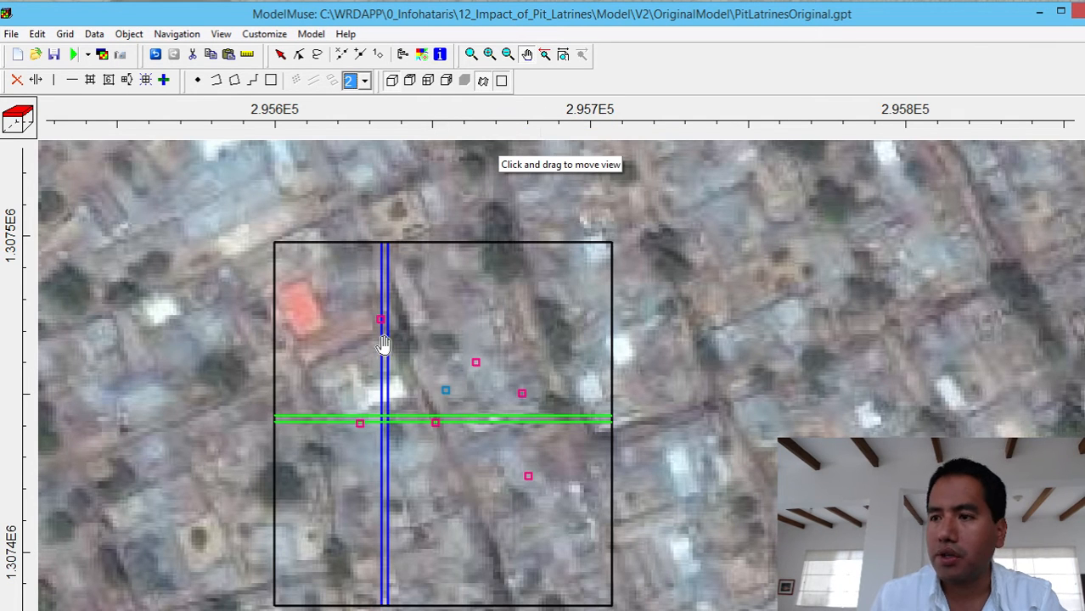
{"action": "left_click", "coordinate": [247, 54]}
{"action": "left_click", "coordinate": [446, 392]}
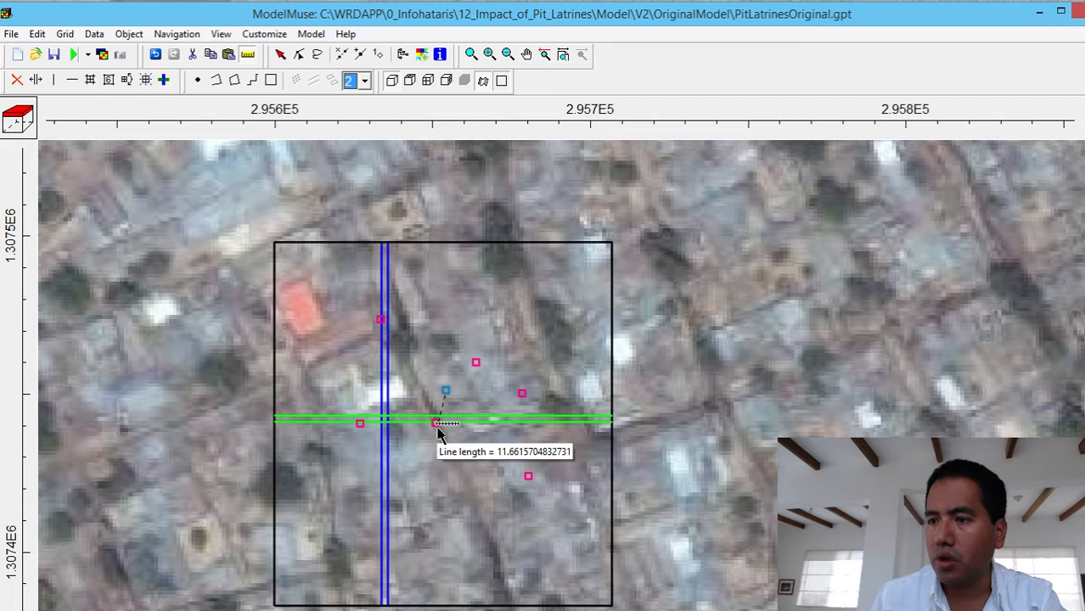
{"action": "left_click", "coordinate": [436, 423]}
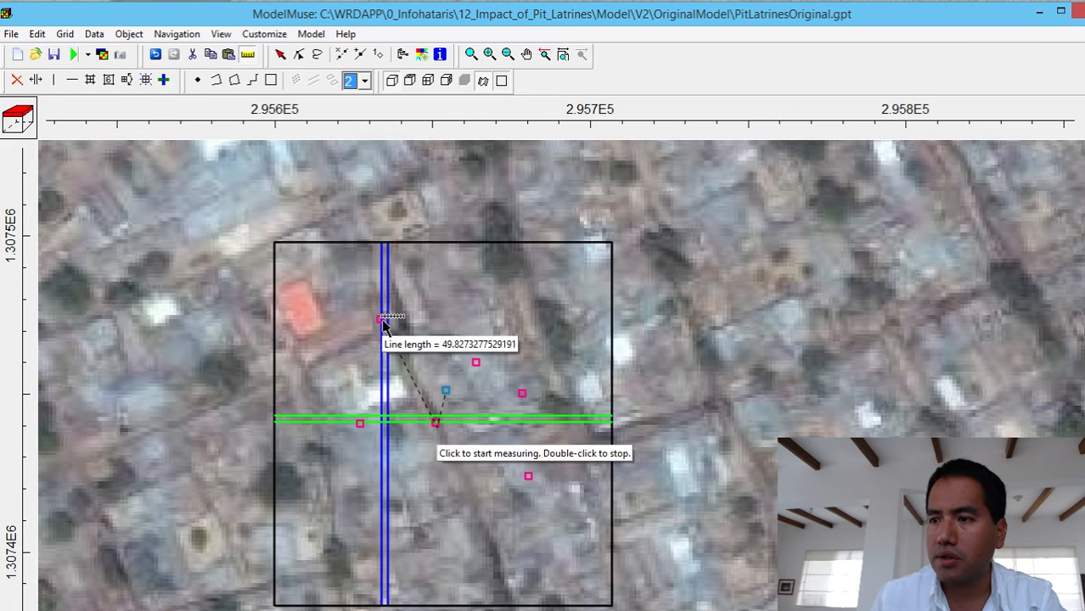
{"action": "double_click", "coordinate": [383, 323]}
{"action": "left_click", "coordinate": [382, 321]}
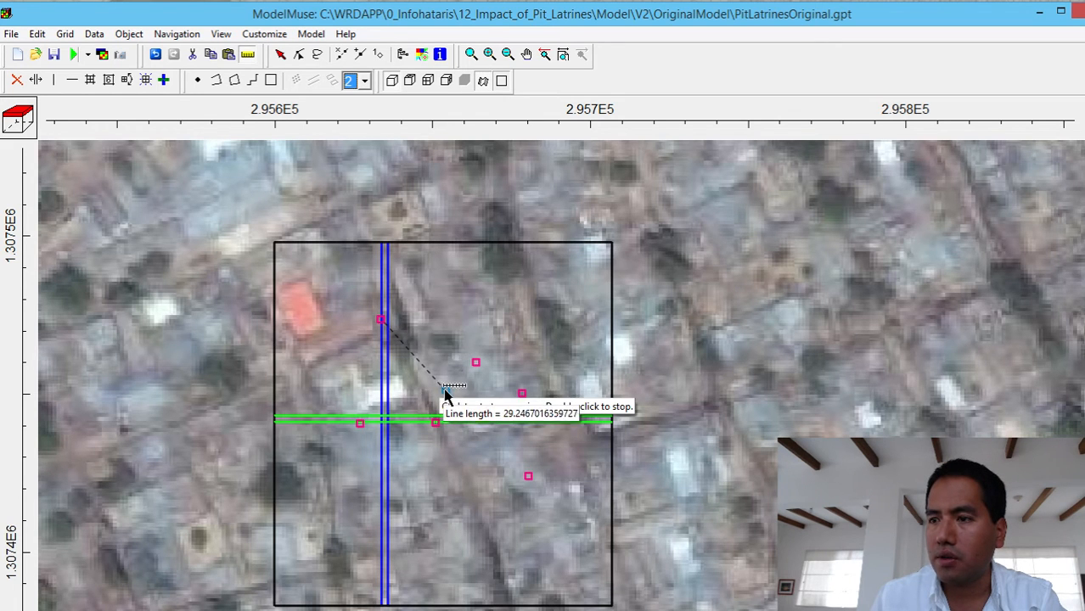
{"action": "double_click", "coordinate": [447, 392]}
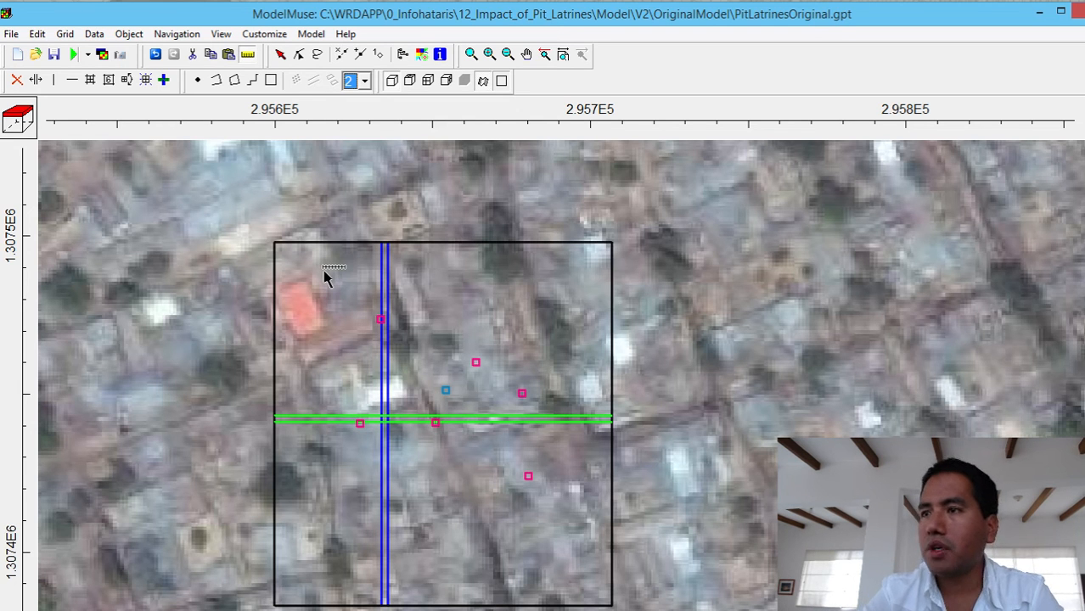
- Change the grid display to show the active cells
{"action": "left_click", "coordinate": [502, 80]}
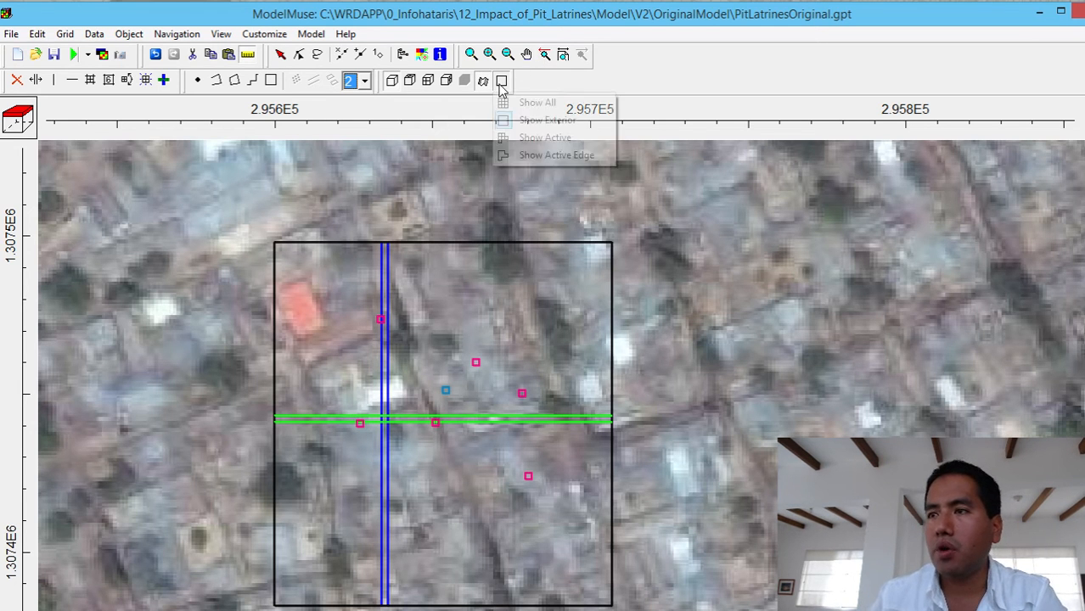
{"action": "left_click", "coordinate": [521, 139]}
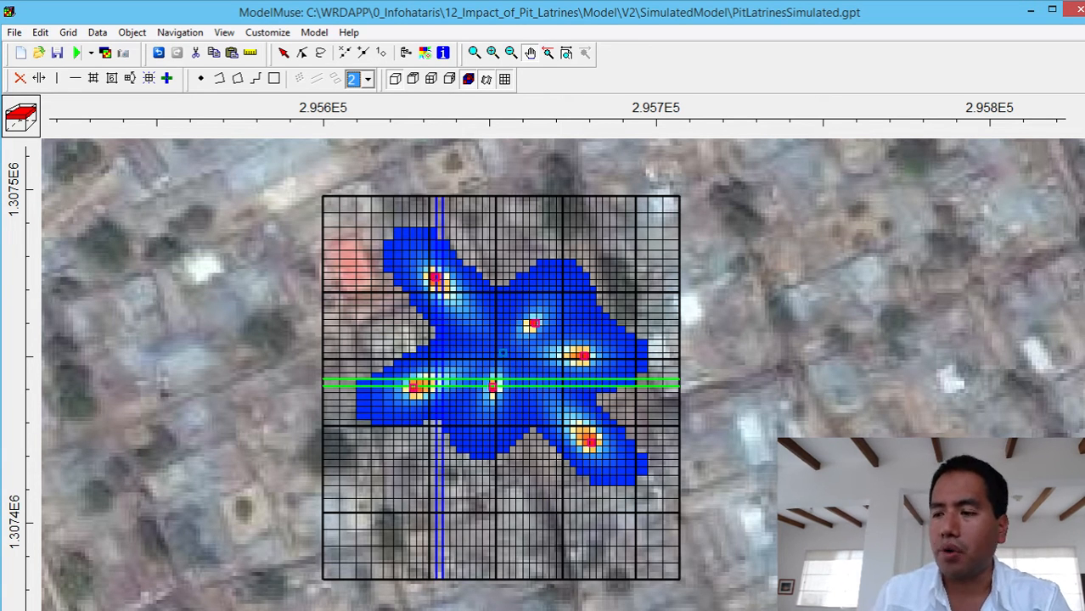
- Switch back to the PitLatrinesOriginal model and examine its MODFLOW flow and specified-head boundary packages, widening the package list
{"action": "key", "text": "alt+Tab"}
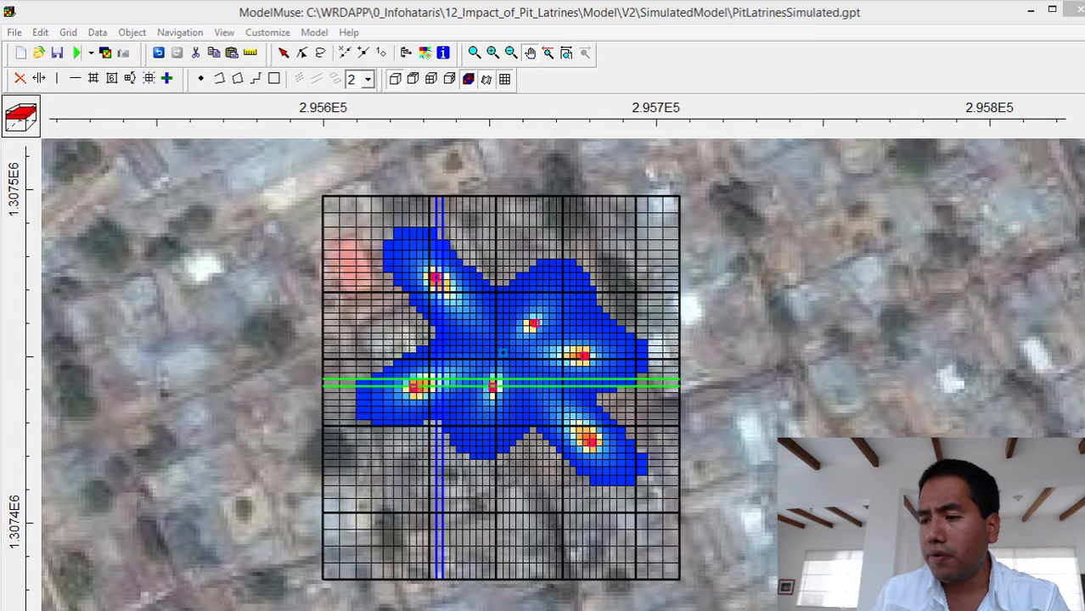
{"action": "key", "text": "alt+Tab"}
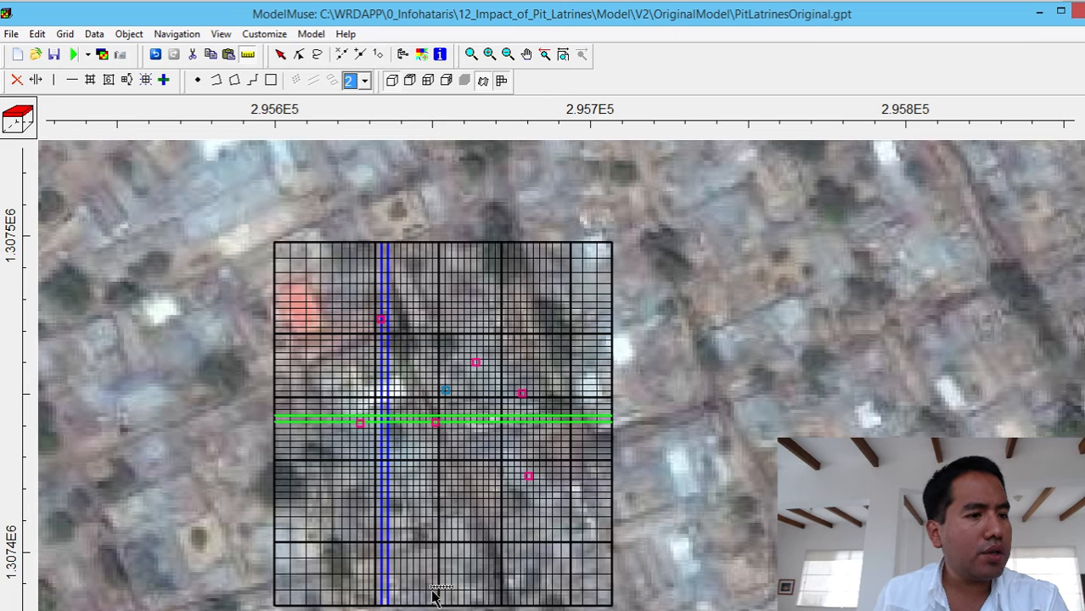
{"action": "left_click", "coordinate": [309, 38]}
{"action": "left_click", "coordinate": [288, 197]}
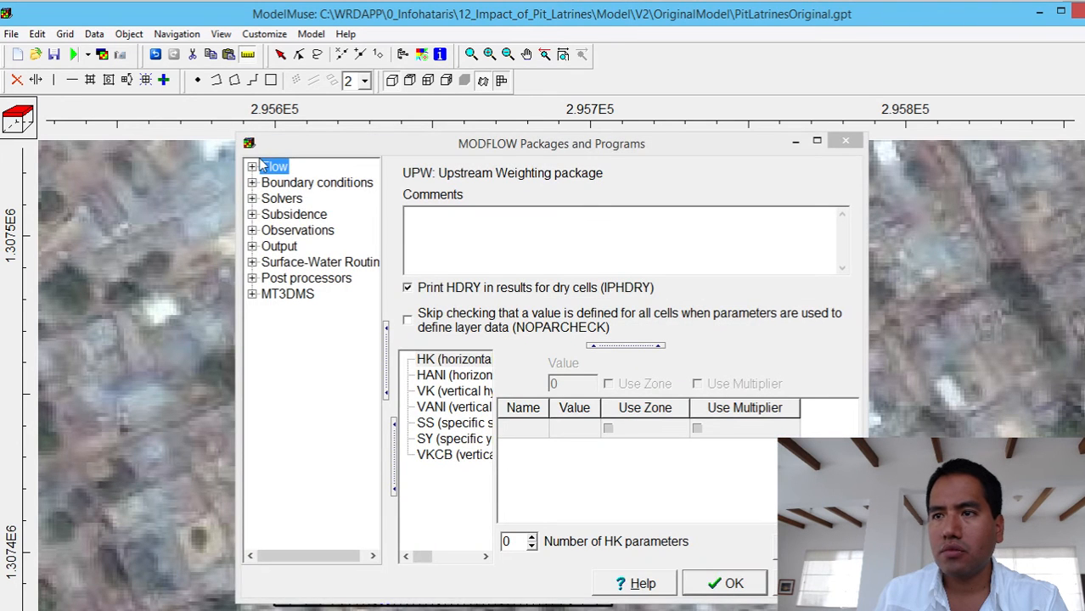
{"action": "left_click", "coordinate": [252, 167]}
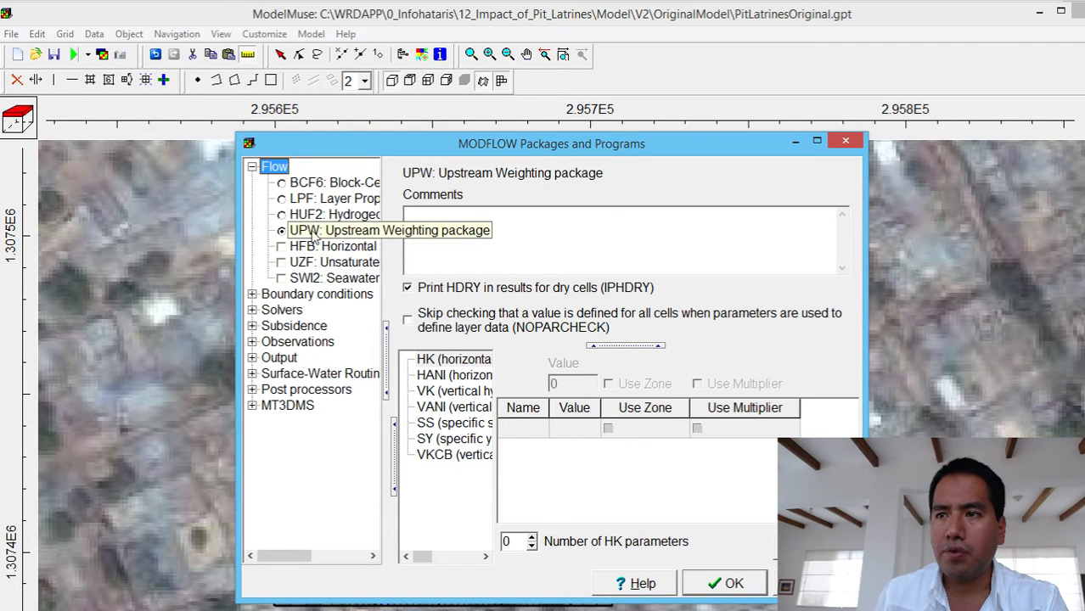
{"action": "left_click", "coordinate": [252, 295]}
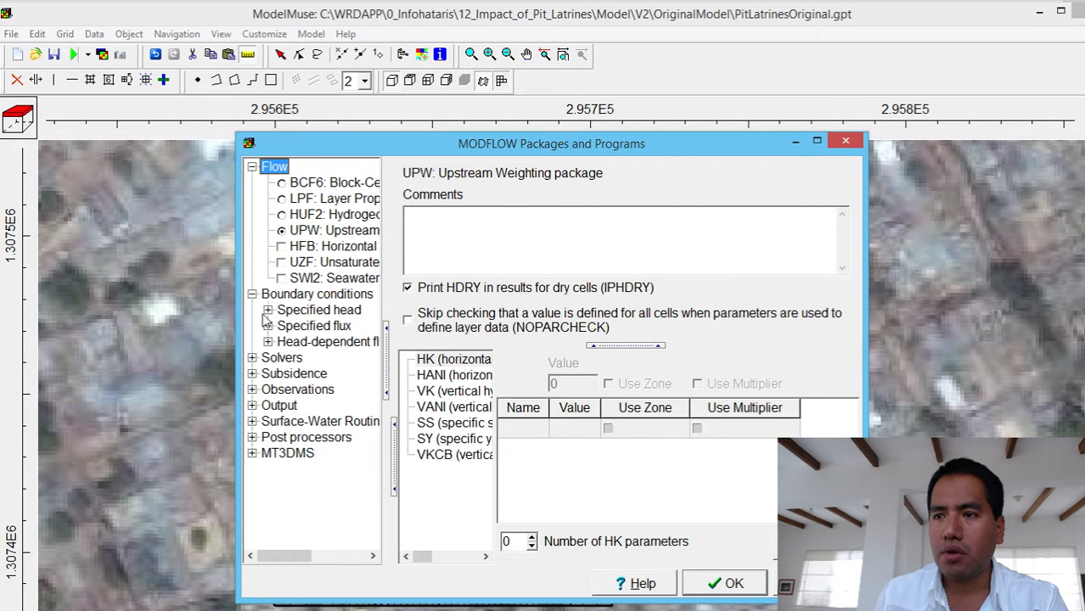
{"action": "left_click", "coordinate": [267, 309]}
{"action": "left_click_drag", "start_coordinate": [386, 374], "coordinate": [600, 374]}
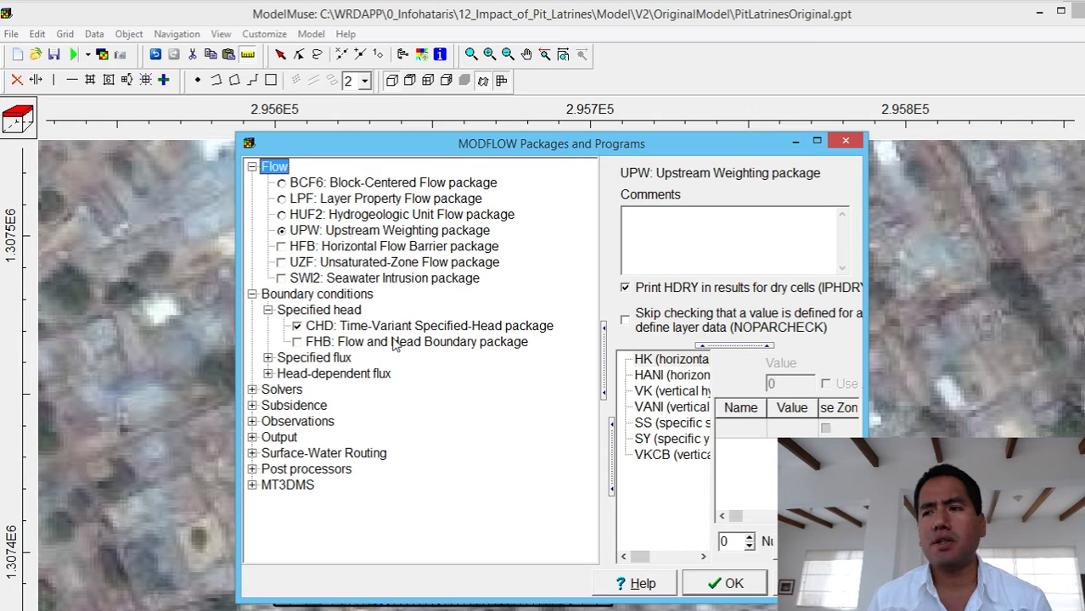
- Examine the specified-flux, head-dependent flux and MT3DMS packages, including the Basic Transport package settings, and close the MODFLOW packages dialog without applying changes
{"action": "left_click", "coordinate": [268, 358]}
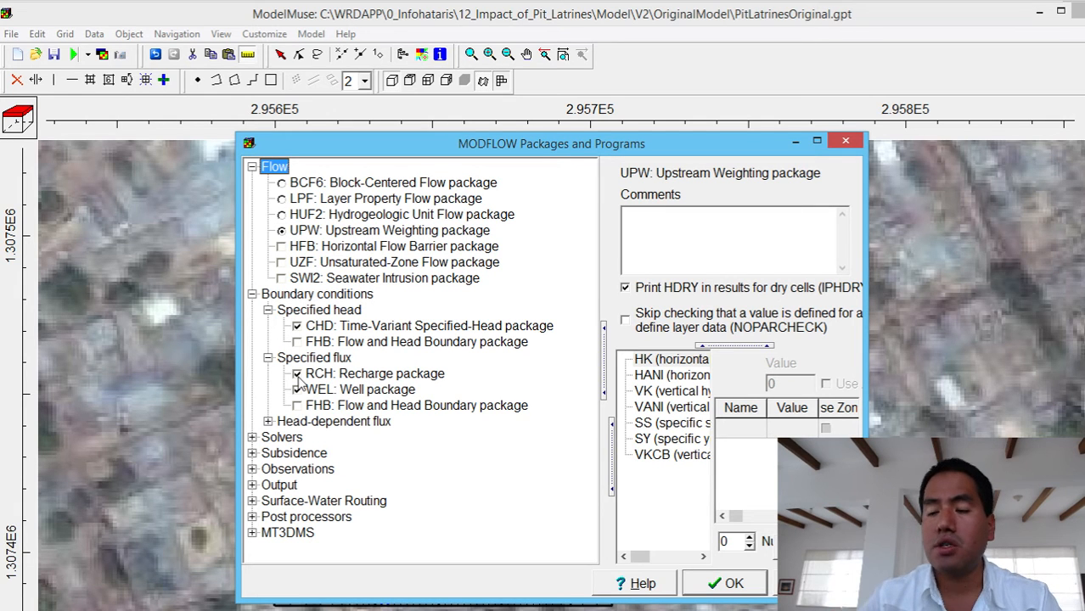
{"action": "left_click", "coordinate": [267, 421]}
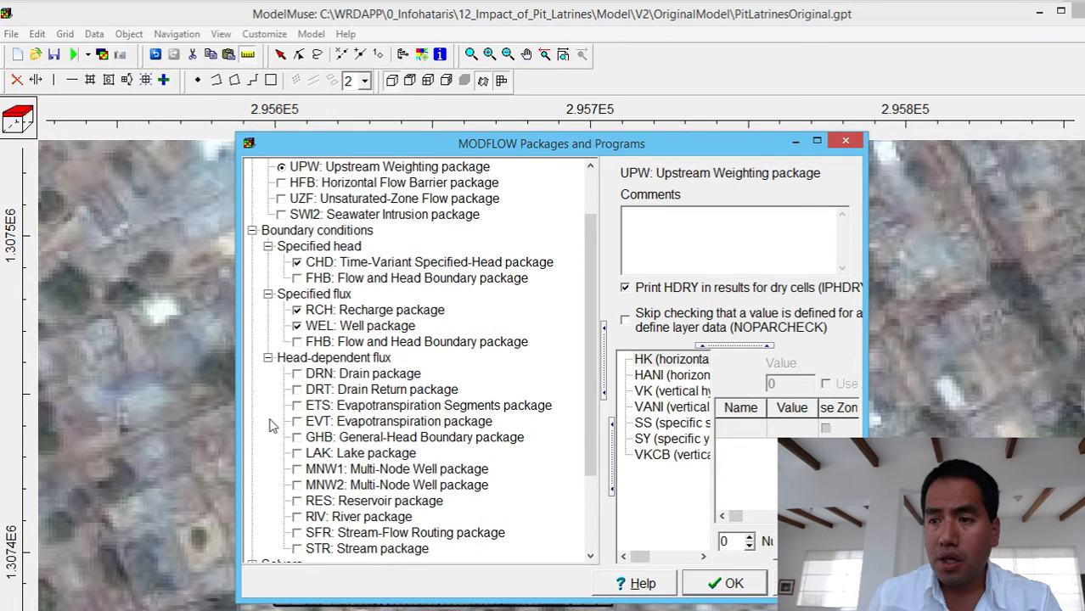
{"action": "left_click", "coordinate": [267, 357]}
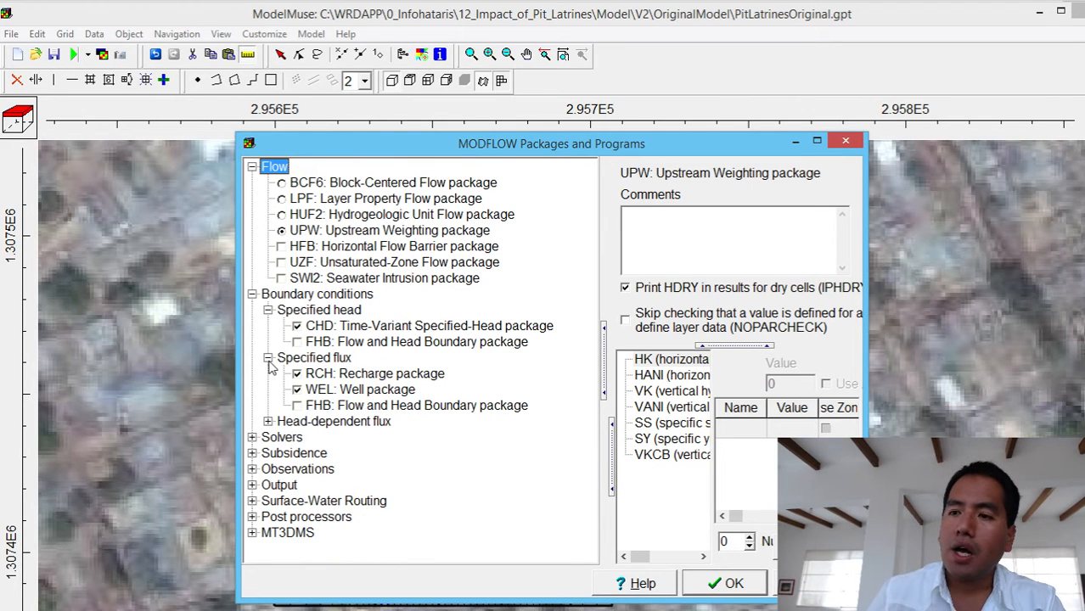
{"action": "left_click", "coordinate": [252, 532]}
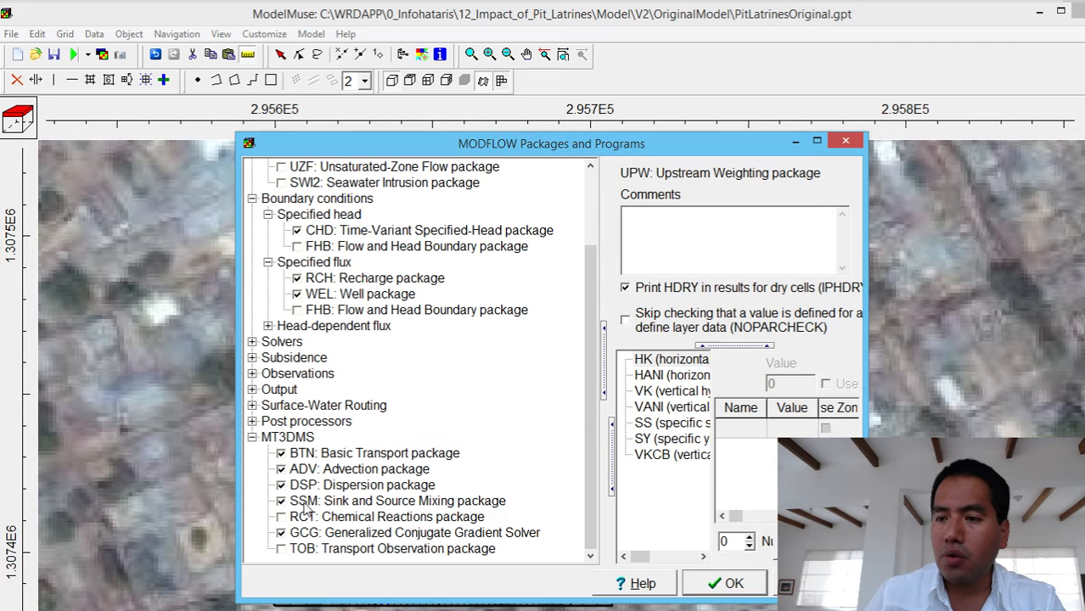
{"action": "left_click", "coordinate": [371, 455]}
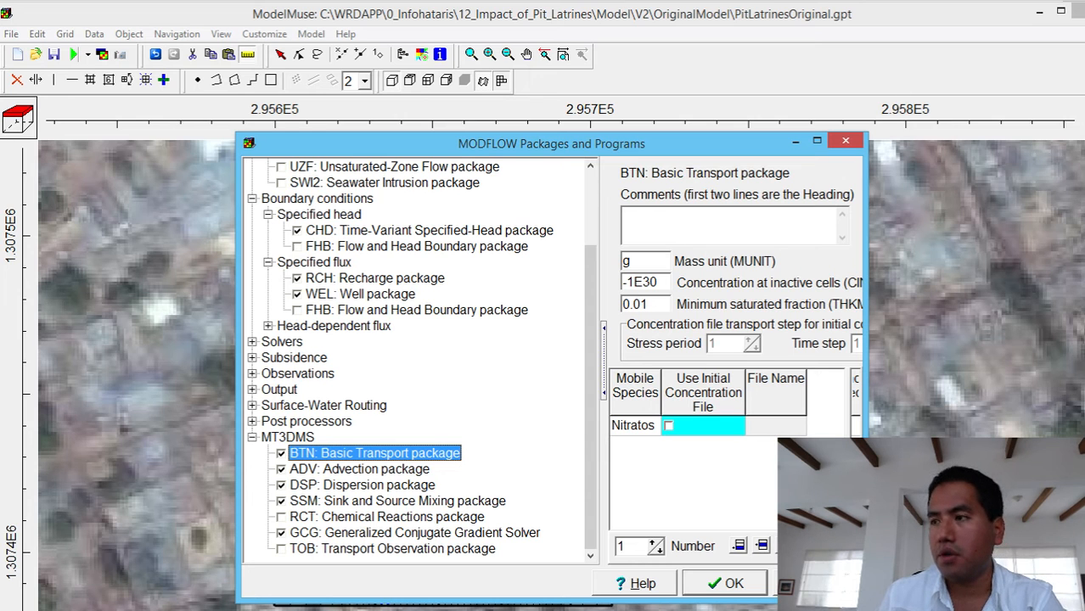
{"action": "left_click", "coordinate": [850, 141]}
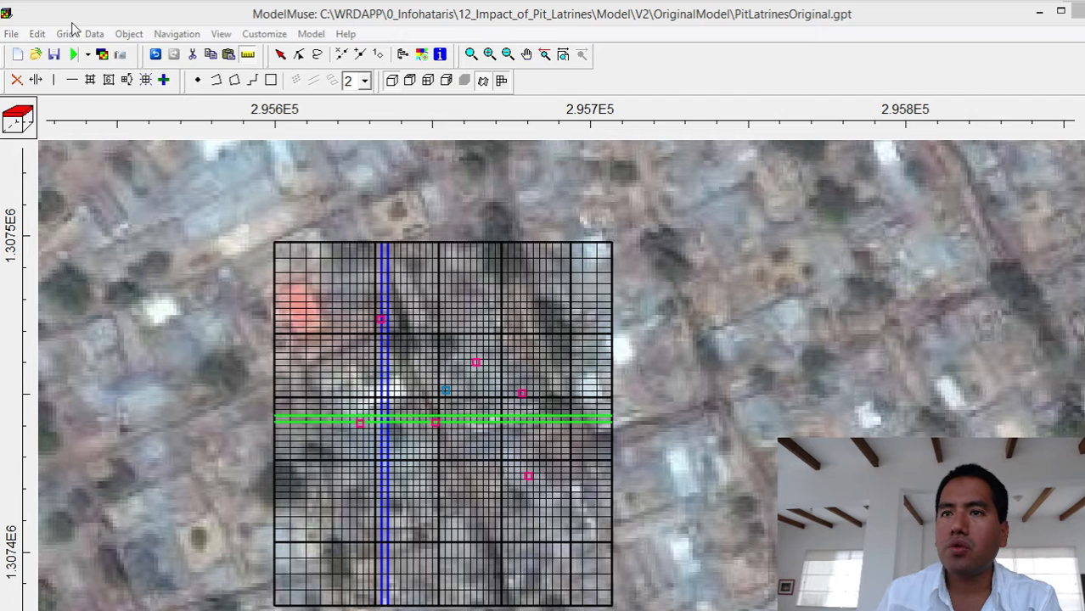
- Open the data sets editor and check the default formulas of the required hydrology data sets Kx and Modflow_Initial_Head
{"action": "left_click", "coordinate": [101, 36]}
{"action": "left_click", "coordinate": [101, 37]}
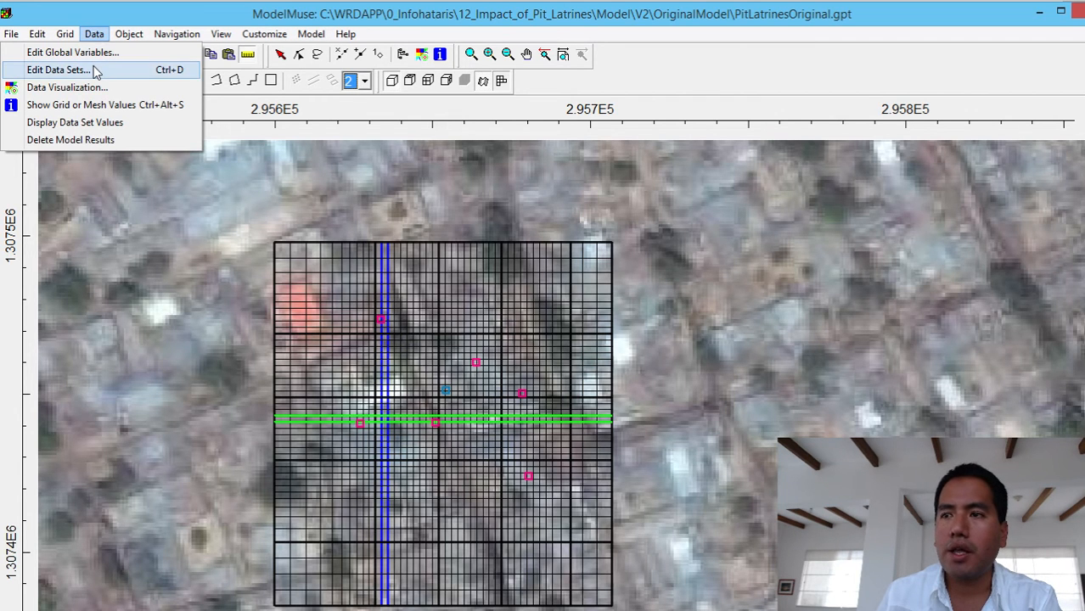
{"action": "left_click", "coordinate": [96, 71]}
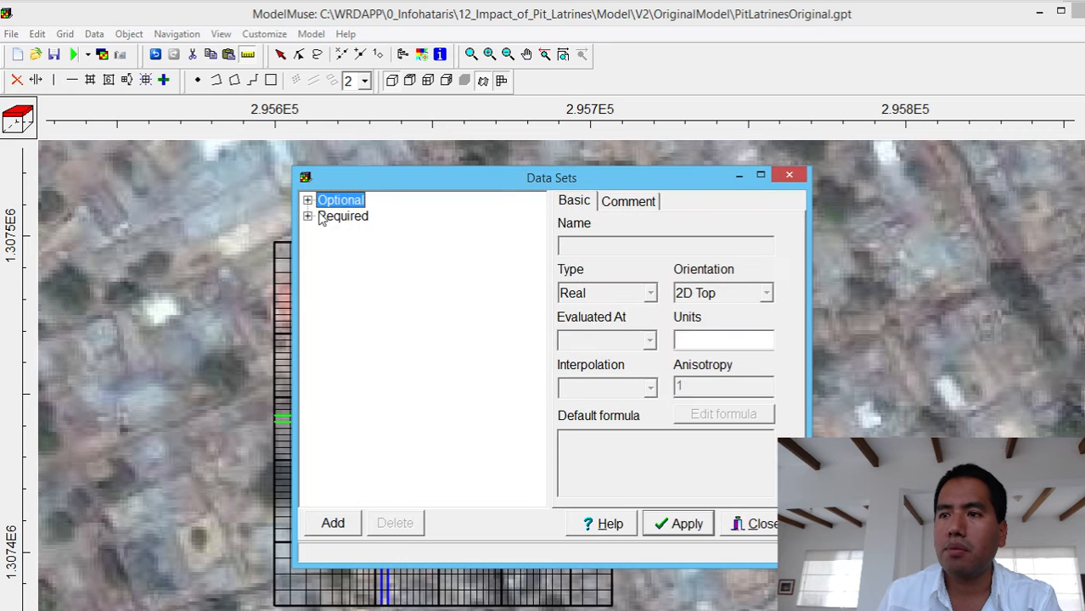
{"action": "left_click", "coordinate": [307, 217]}
{"action": "left_click", "coordinate": [323, 233]}
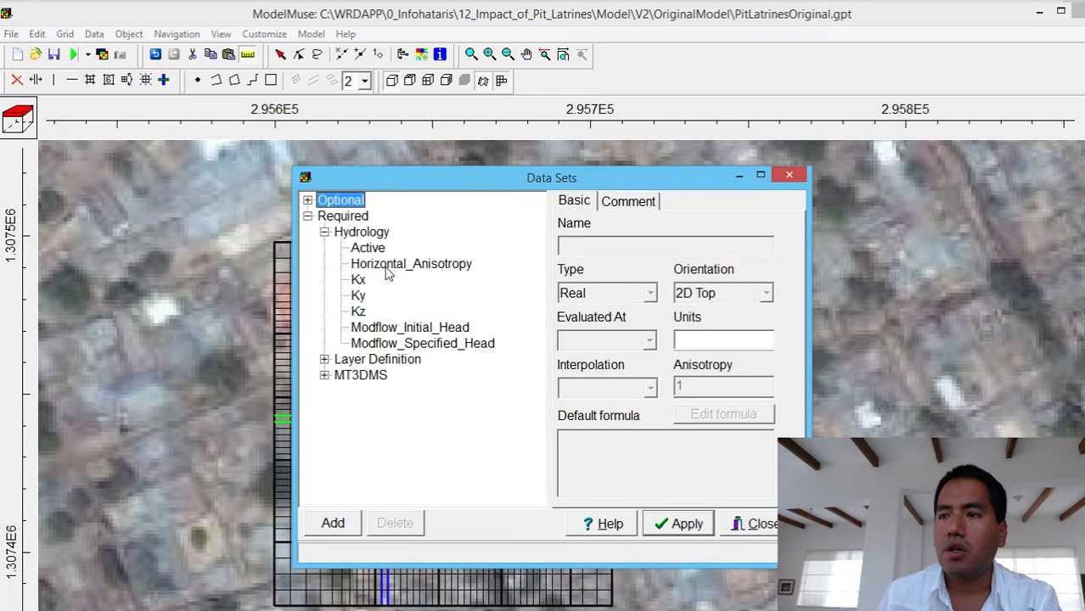
{"action": "left_click", "coordinate": [358, 280]}
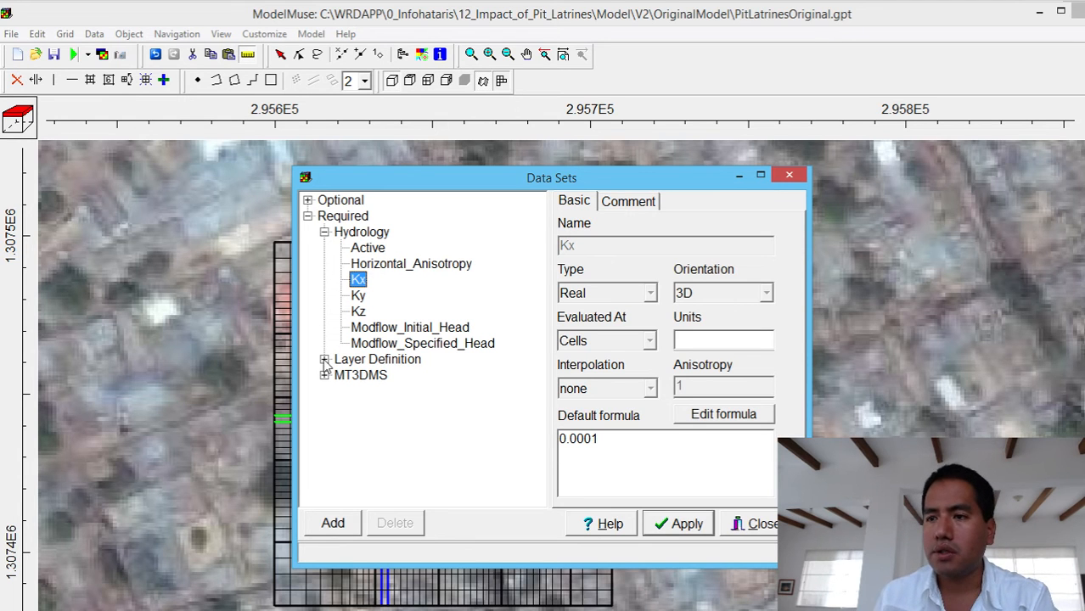
{"action": "left_click", "coordinate": [386, 330]}
{"action": "left_click_drag", "start_coordinate": [602, 443], "coordinate": [549, 444]}
- List the Layer Definition and MT3DMS data sets and check the default formulas of Porosity, Longitudinal_Dispersivity and Initial_Concentration_Nitratos
{"action": "left_click", "coordinate": [324, 360]}
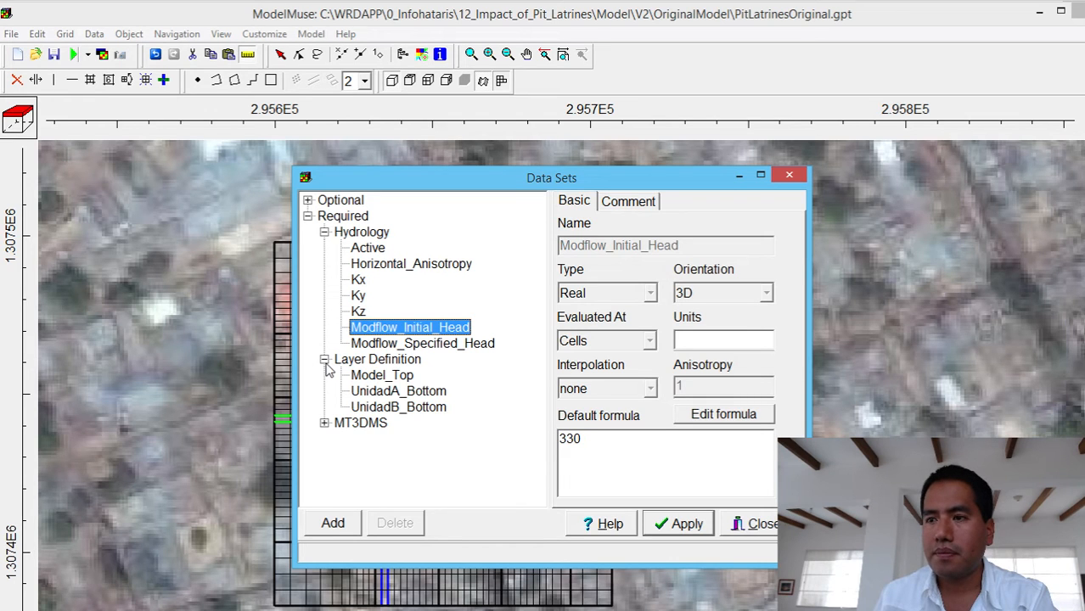
{"action": "left_click", "coordinate": [324, 423]}
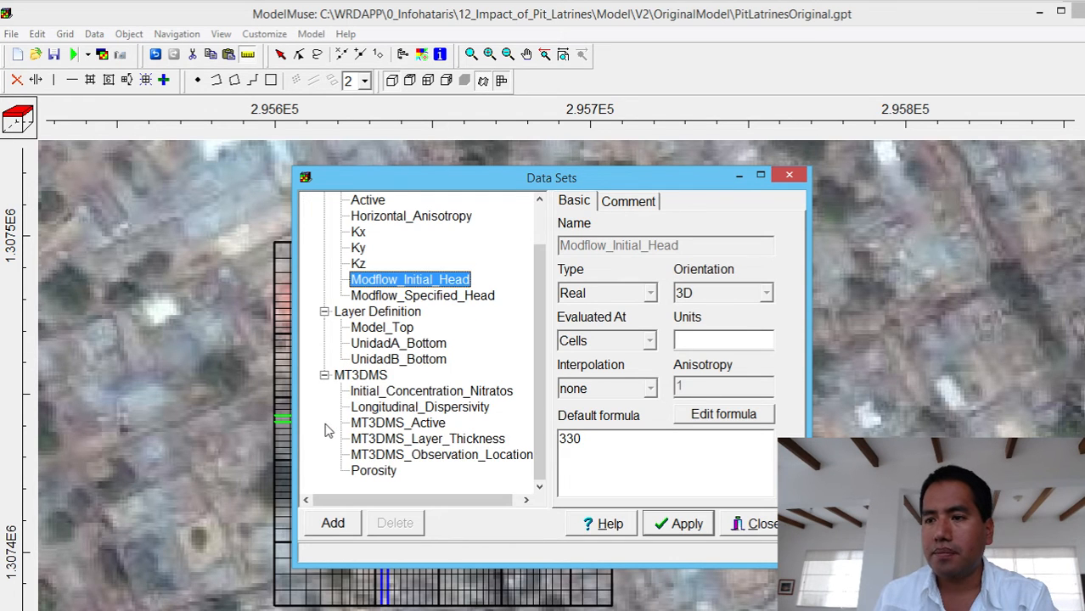
{"action": "left_click", "coordinate": [380, 472]}
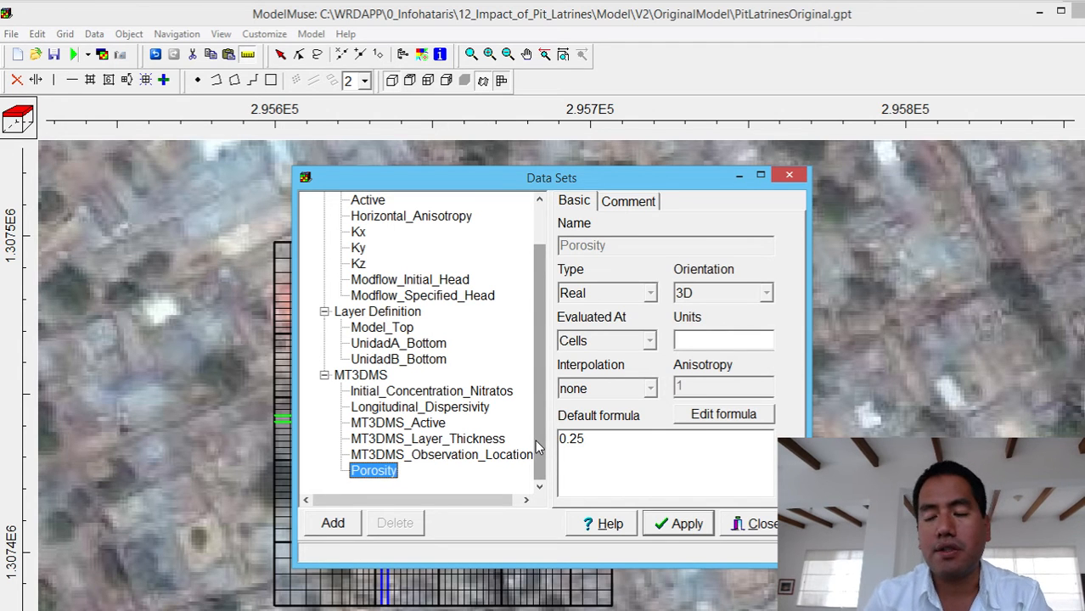
{"action": "left_click", "coordinate": [483, 408]}
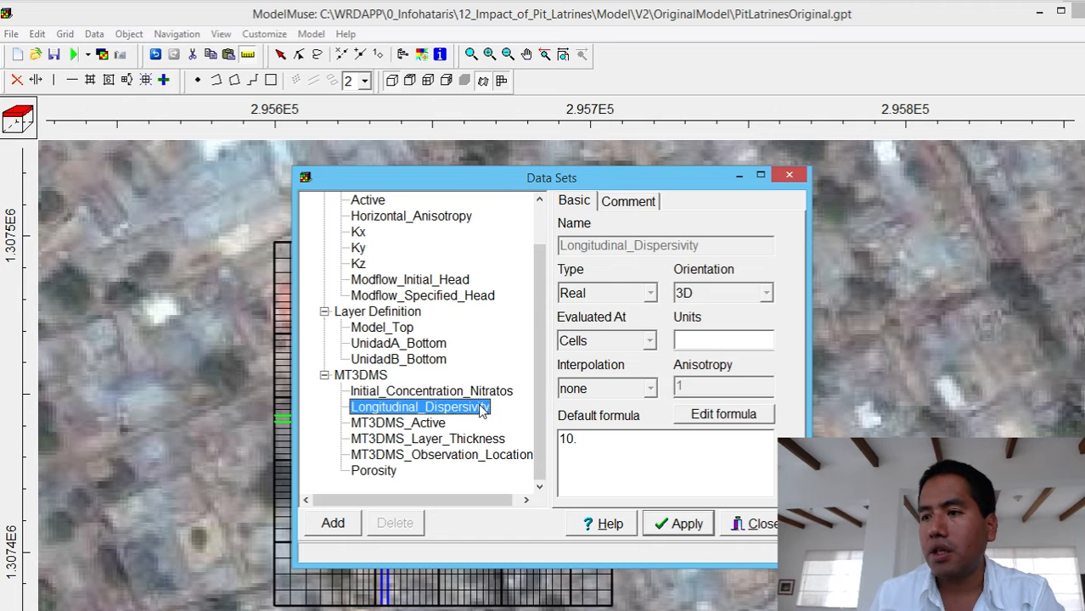
{"action": "left_click", "coordinate": [500, 391]}
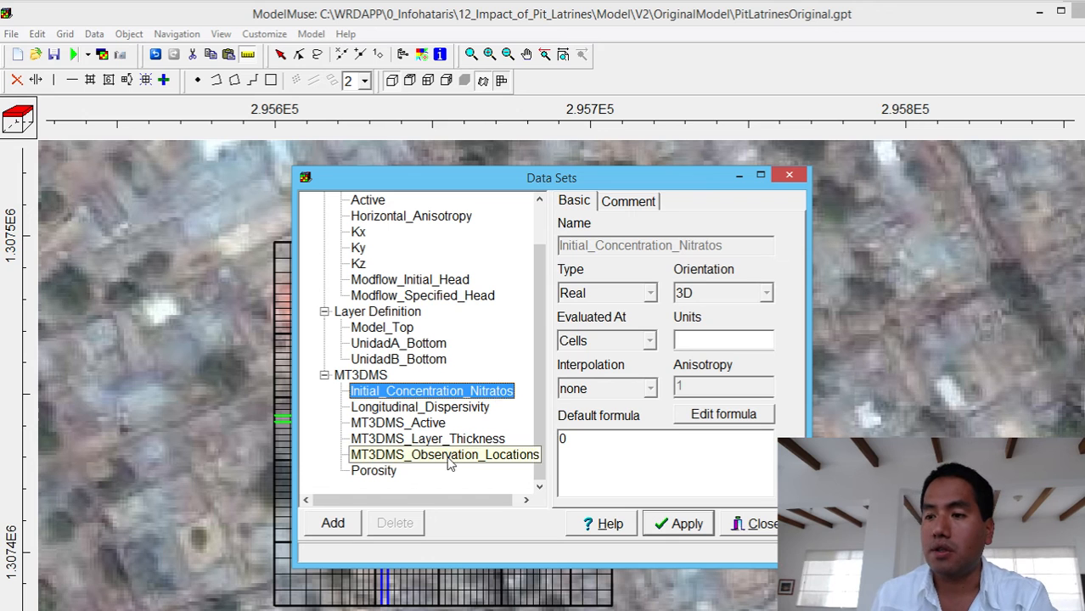
{"action": "left_click", "coordinate": [394, 408]}
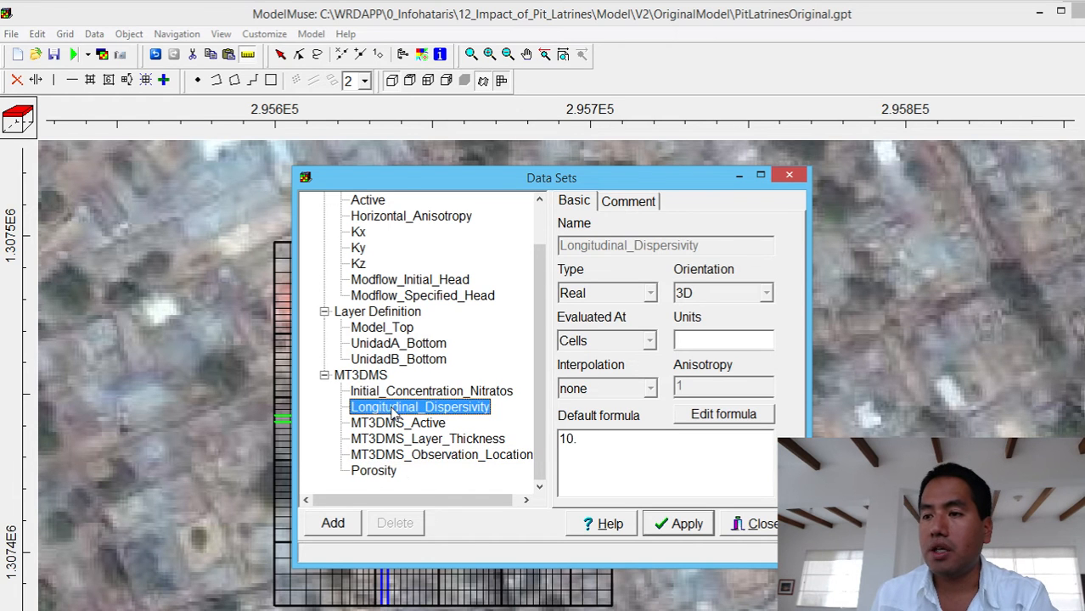
{"action": "key", "text": "Tab"}
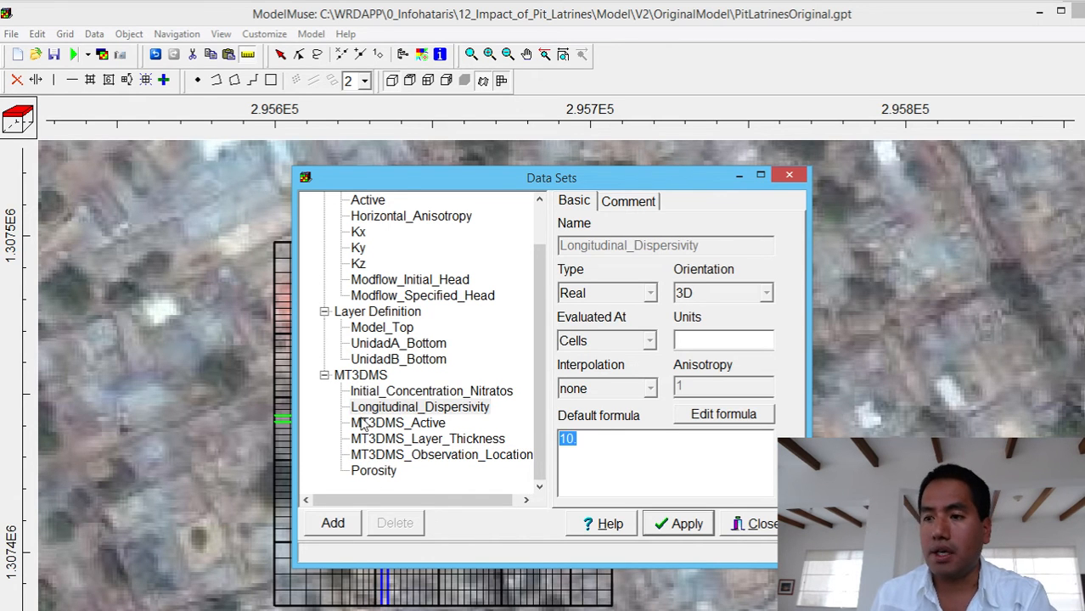
- Check the default formulas of Kz, Kx and Modflow_Initial_Head among the required hydrology data sets
{"action": "left_click", "coordinate": [363, 265]}
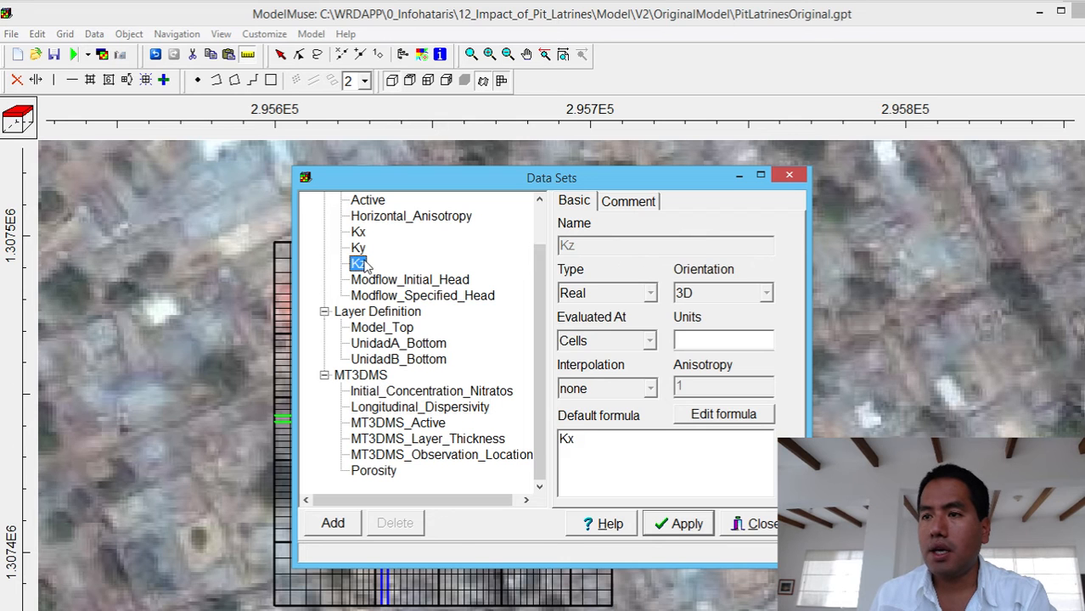
{"action": "left_click", "coordinate": [357, 238]}
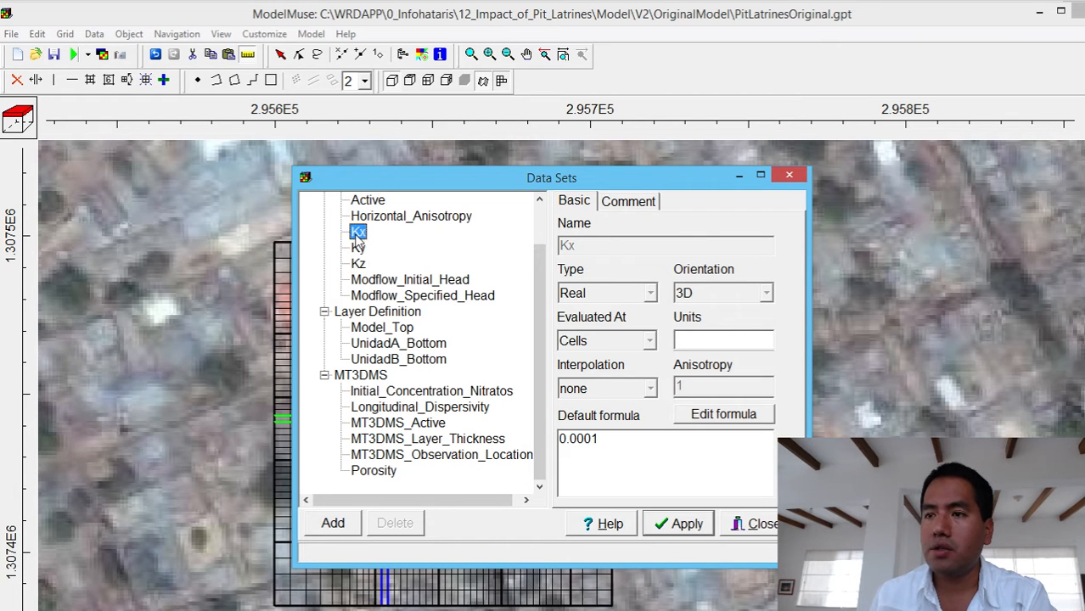
{"action": "scroll", "coordinate": [358, 240], "scroll_direction": "up", "scroll_amount": 1}
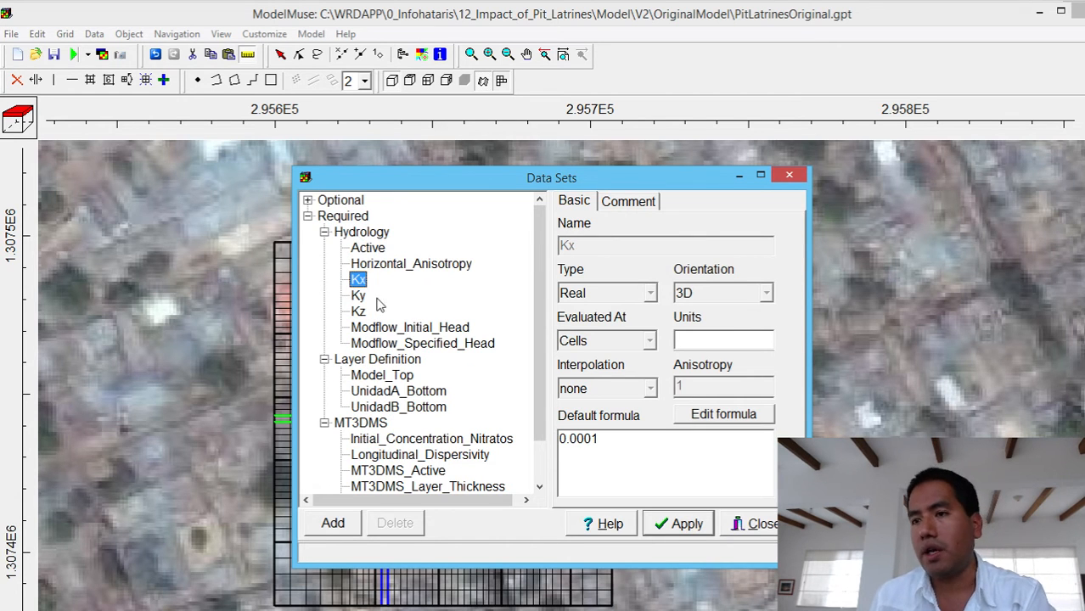
{"action": "left_click", "coordinate": [357, 327]}
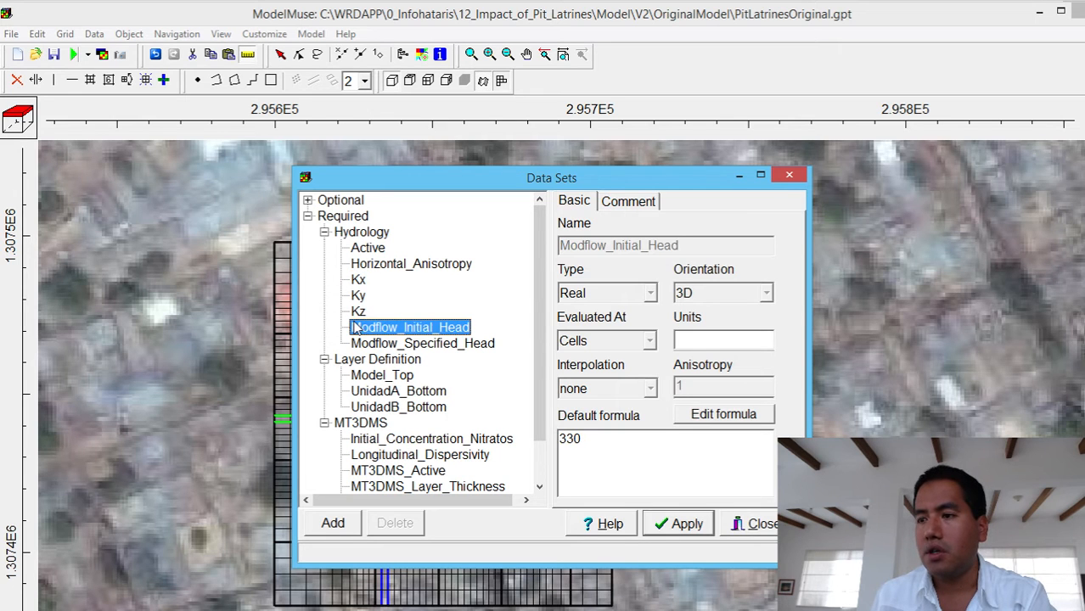
- Recheck the default formulas of Kz and Kx and close the data sets editor without applying changes
{"action": "left_click", "coordinate": [357, 311]}
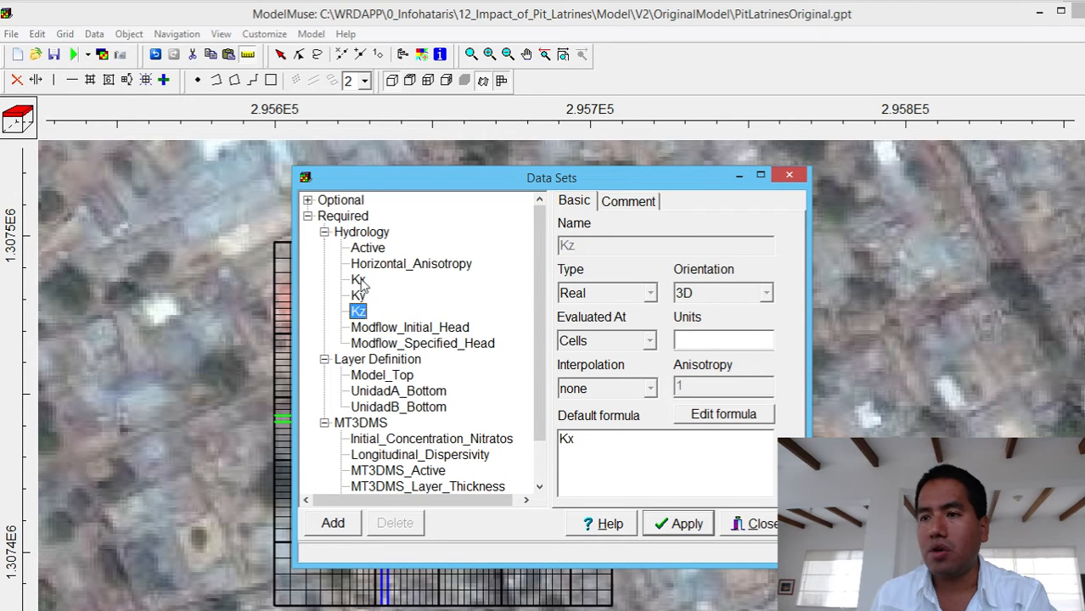
{"action": "left_click", "coordinate": [358, 280]}
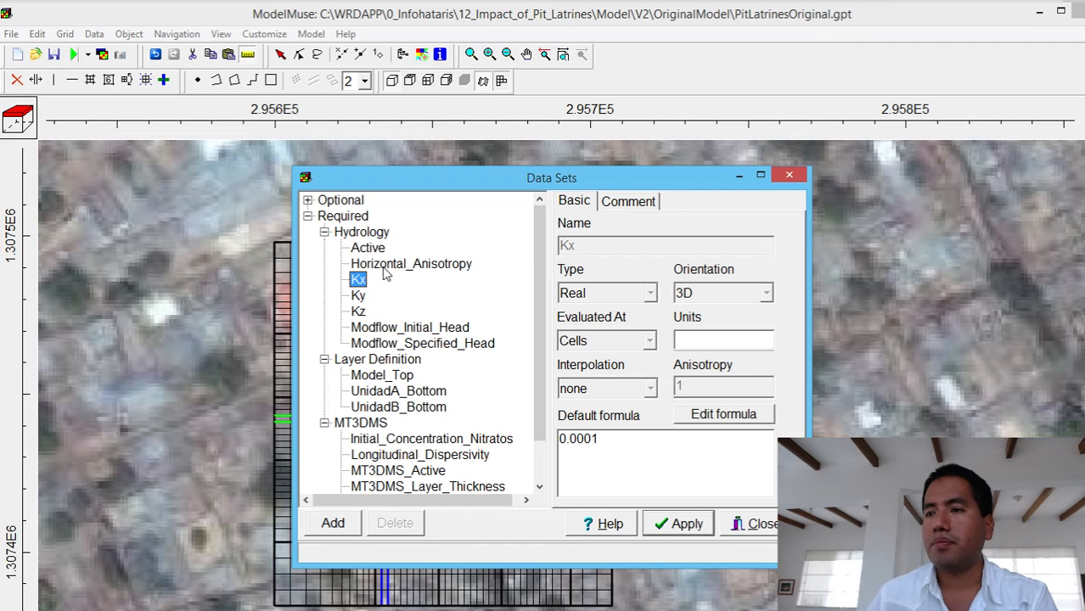
{"action": "left_click", "coordinate": [790, 176]}
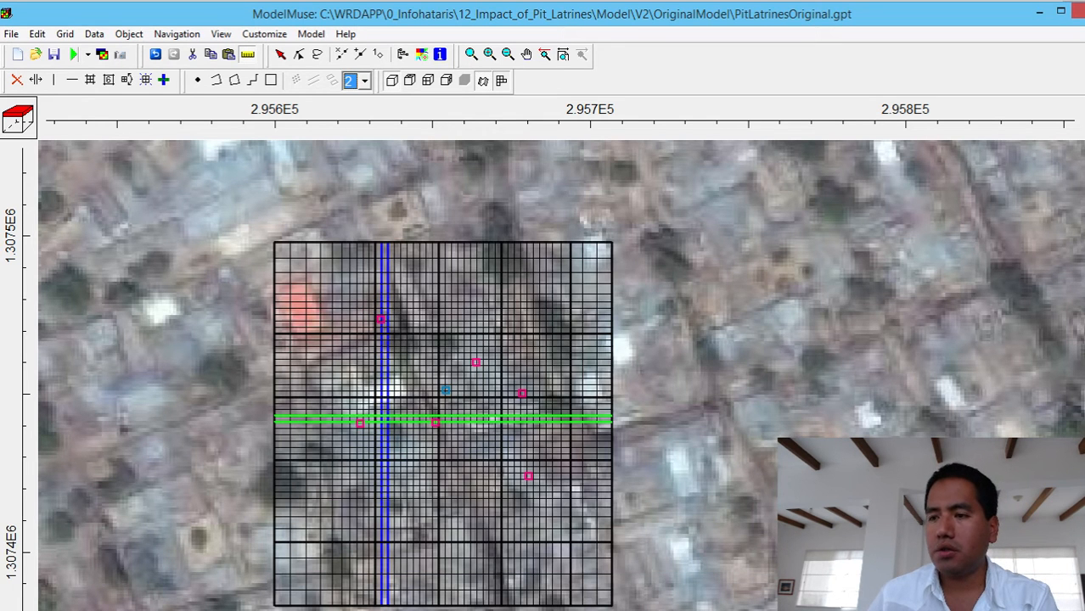
- Reveal the front cross-section beneath the plan view, restore the default 2D extents, and colour the grid by the Kx data set
{"action": "left_click_drag", "start_coordinate": [548, 608], "coordinate": [545, 443]}
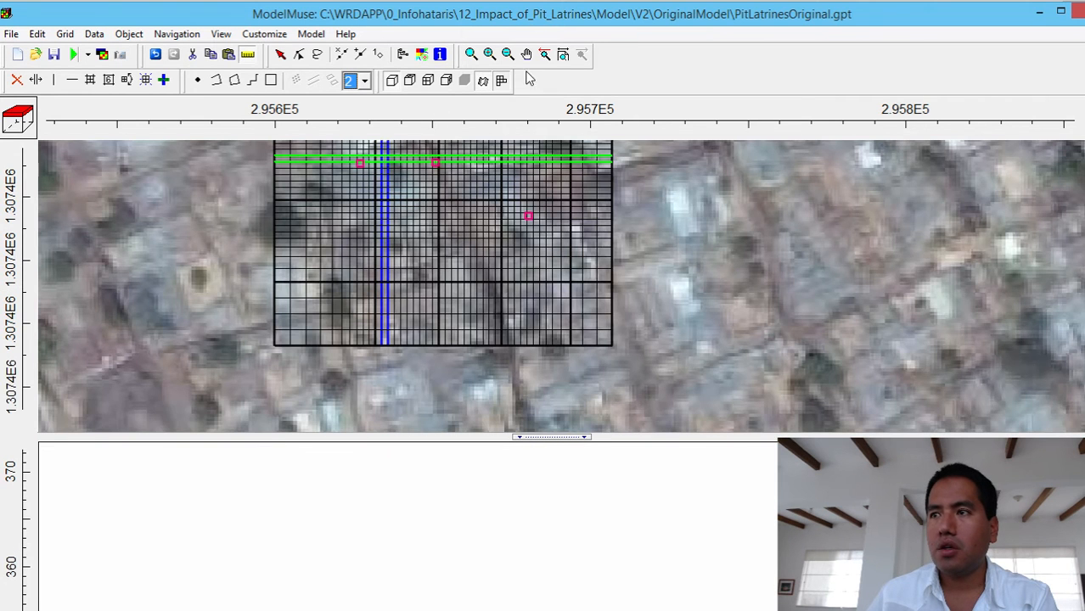
{"action": "left_click", "coordinate": [563, 55]}
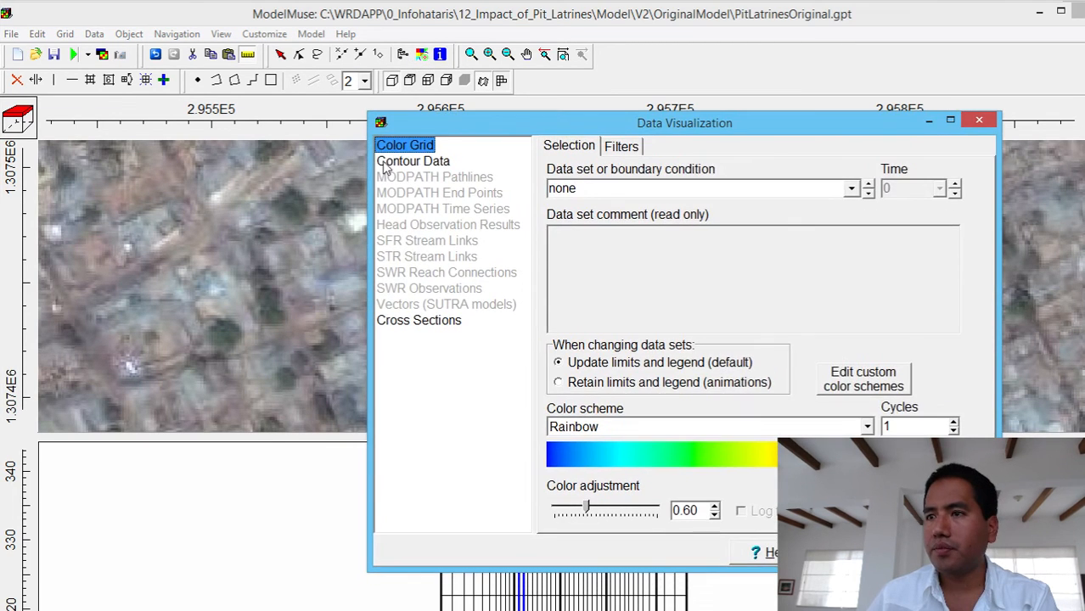
{"action": "left_click", "coordinate": [390, 163]}
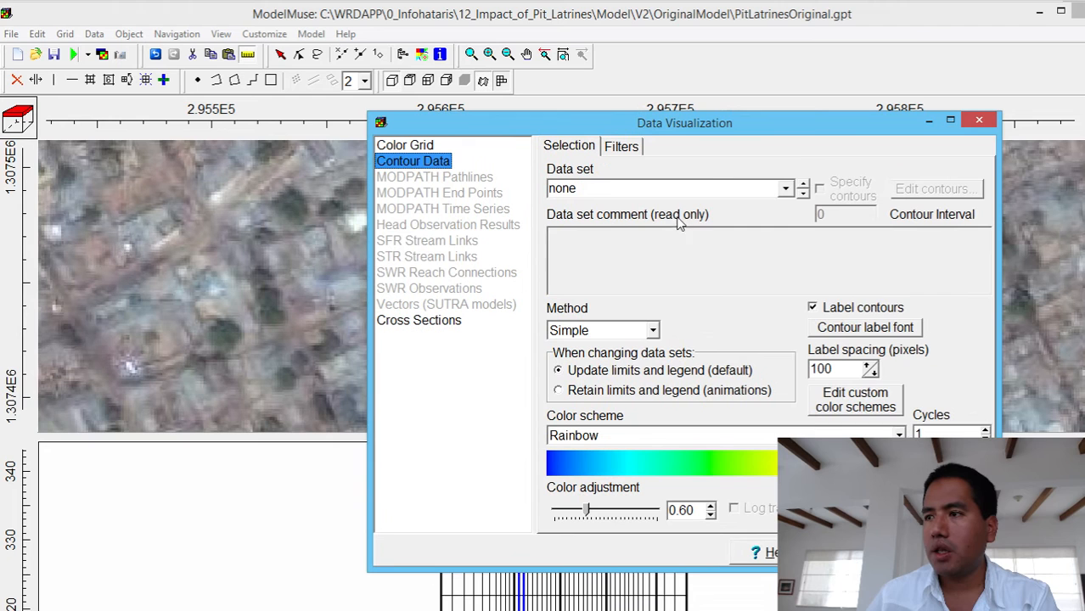
{"action": "left_click", "coordinate": [412, 146]}
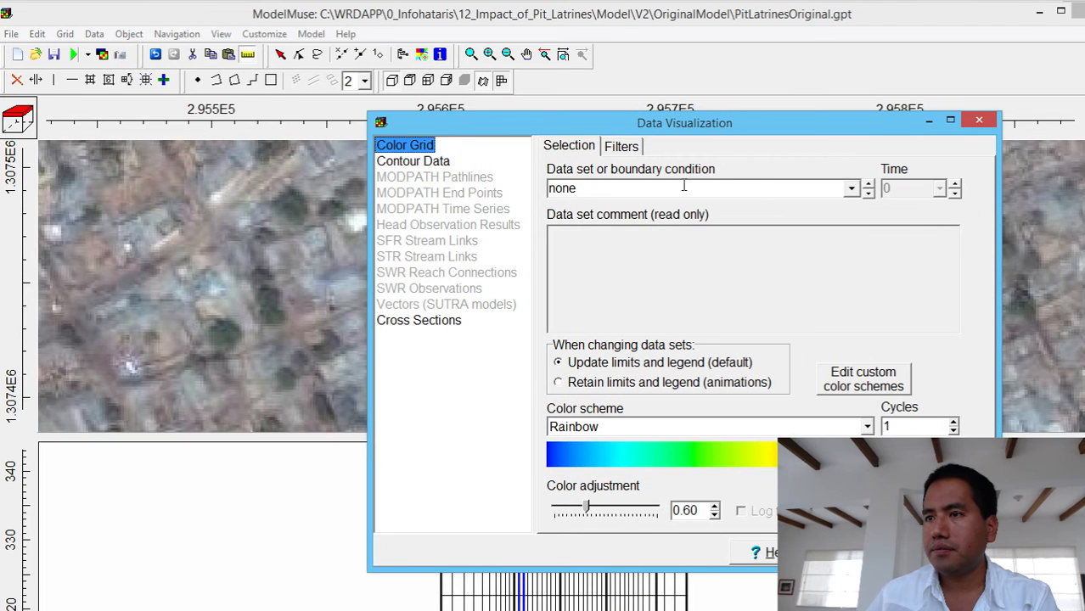
{"action": "left_click", "coordinate": [851, 188]}
{"action": "left_click", "coordinate": [555, 223]}
{"action": "left_click", "coordinate": [569, 237]}
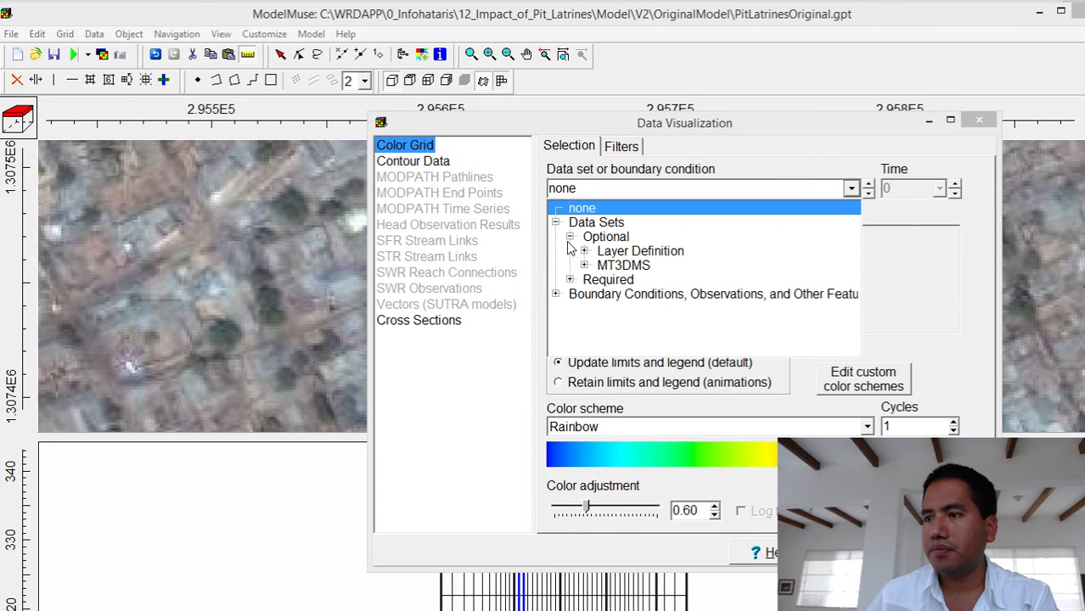
{"action": "left_click", "coordinate": [570, 279]}
{"action": "left_click", "coordinate": [584, 294]}
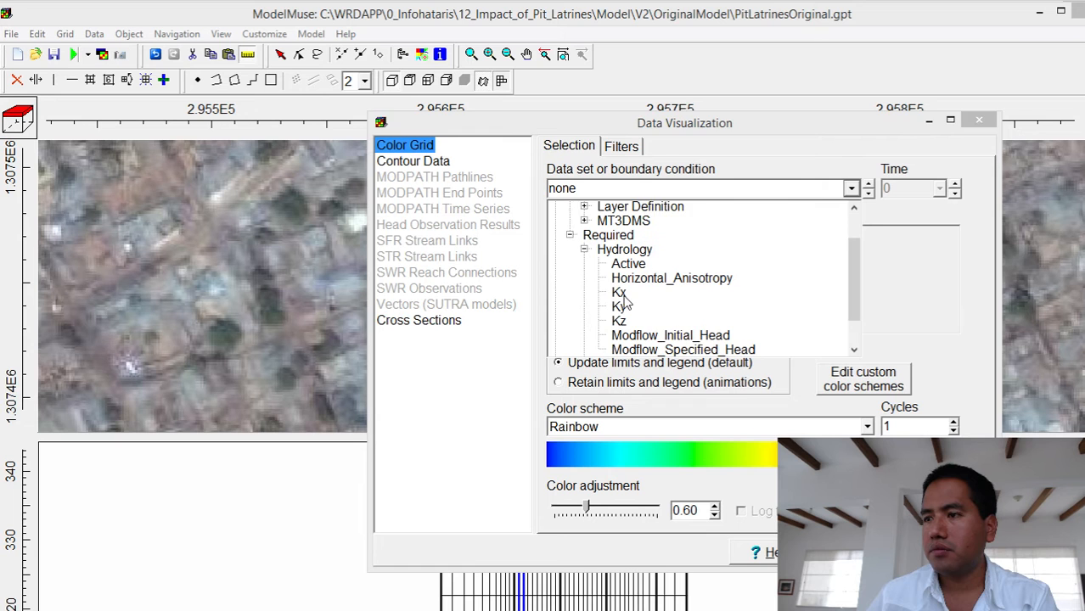
{"action": "left_click", "coordinate": [620, 293]}
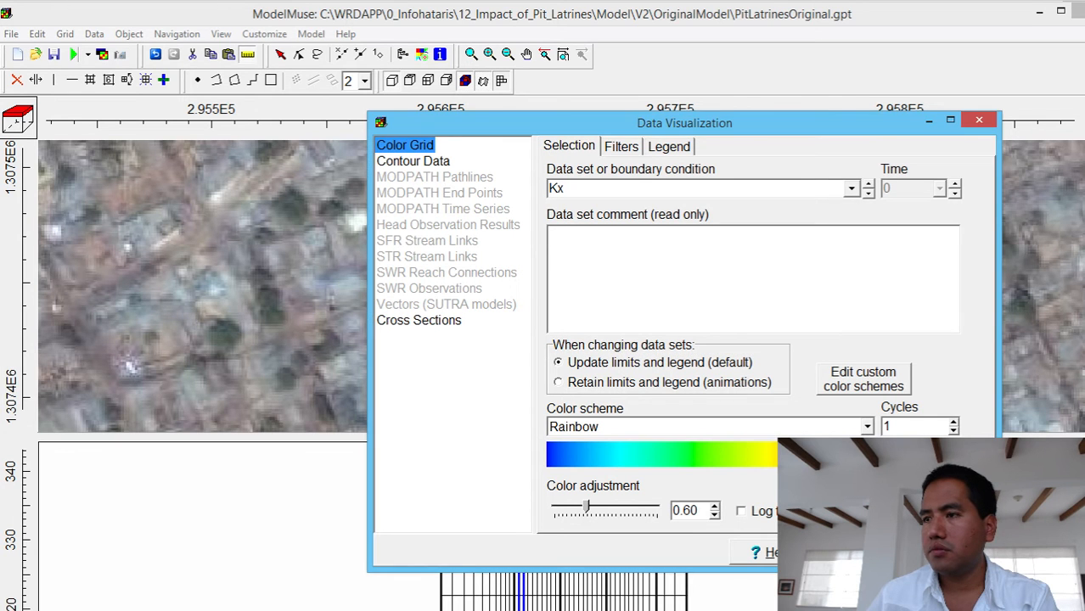
{"action": "left_click", "coordinate": [860, 553]}
{"action": "left_click", "coordinate": [946, 552]}
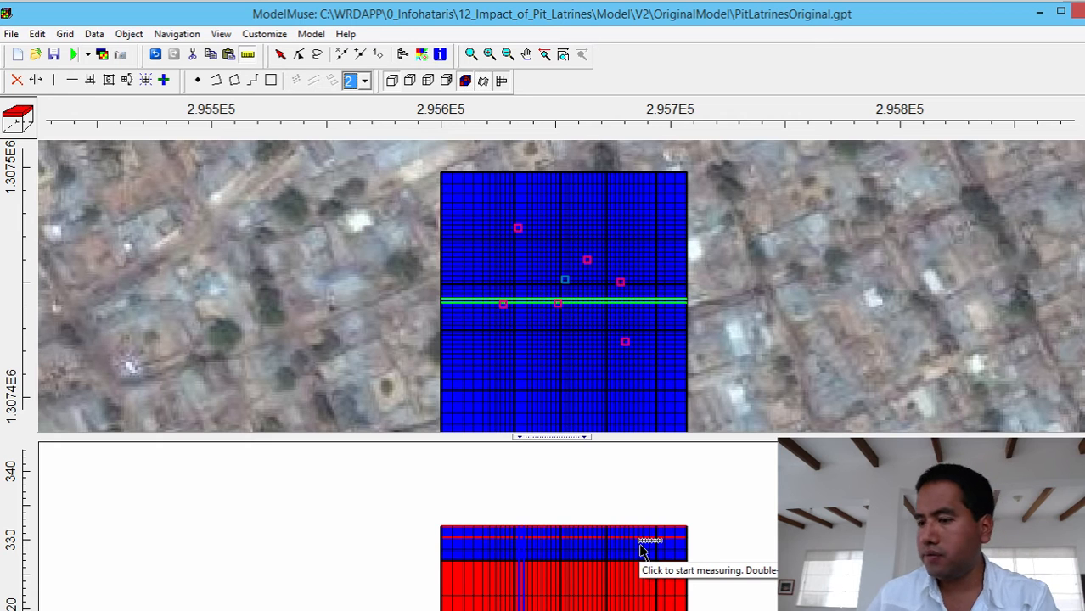
- Enlarge the front cross-section and examine the Kx zones of the upper and lower geologic units
{"action": "mouse_move", "coordinate": [543, 610]}
{"action": "left_mouse_down"}
{"action": "mouse_move", "coordinate": [543, 531]}
{"action": "mouse_move", "coordinate": [543, 607]}
{"action": "mouse_move", "coordinate": [543, 590]}
{"action": "left_mouse_up"}
{"action": "mouse_move", "coordinate": [632, 610]}
{"action": "left_mouse_down"}
{"action": "mouse_move", "coordinate": [632, 600]}
{"action": "mouse_move", "coordinate": [632, 610]}
{"action": "left_mouse_up"}
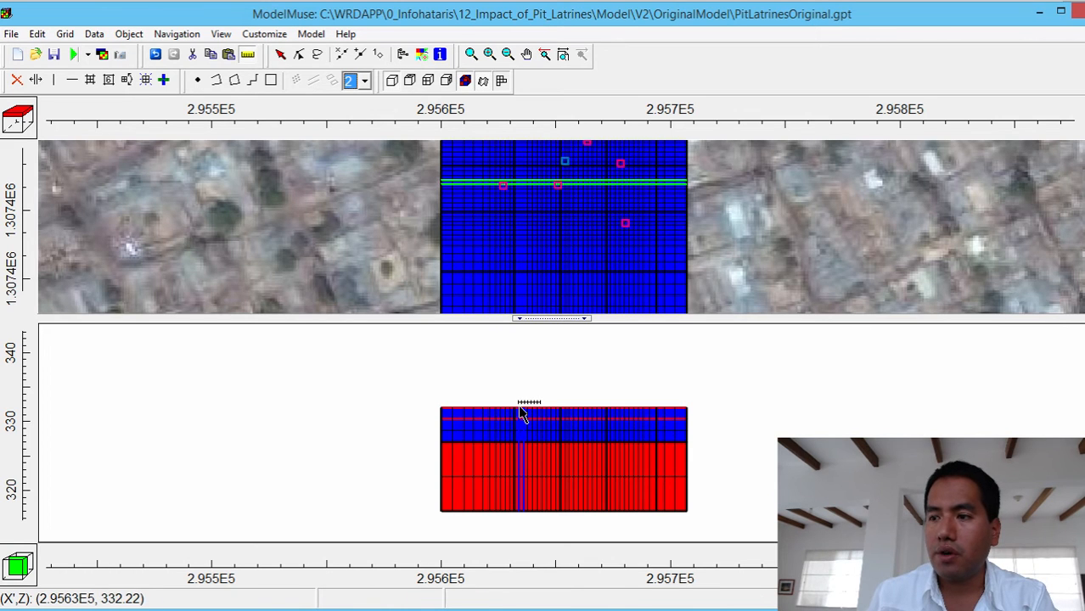
{"action": "left_click_drag", "start_coordinate": [521, 409], "coordinate": [523, 448]}
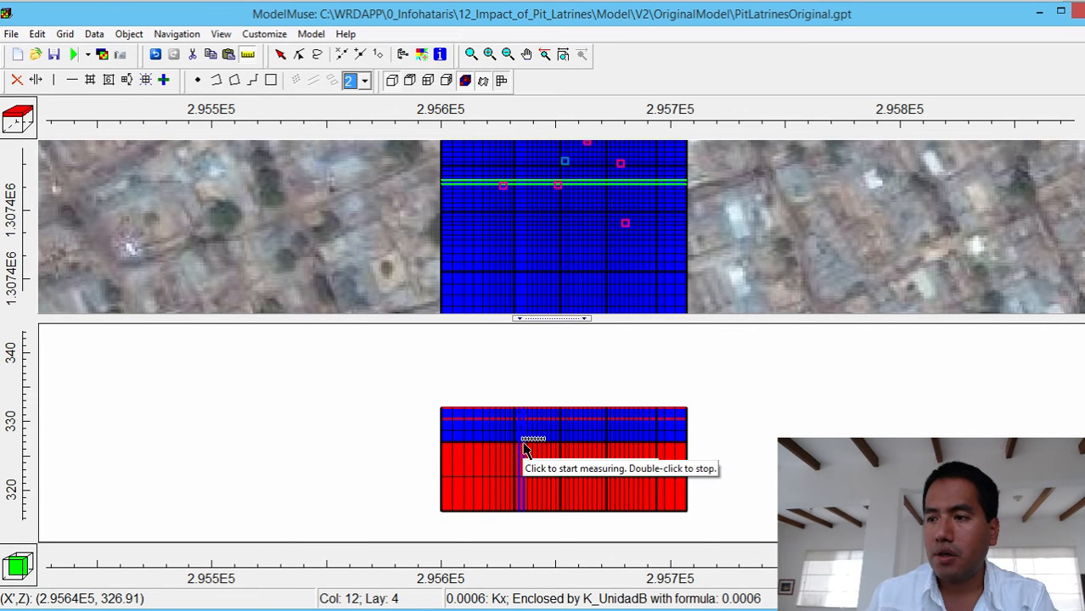
{"action": "double_click", "coordinate": [522, 448]}
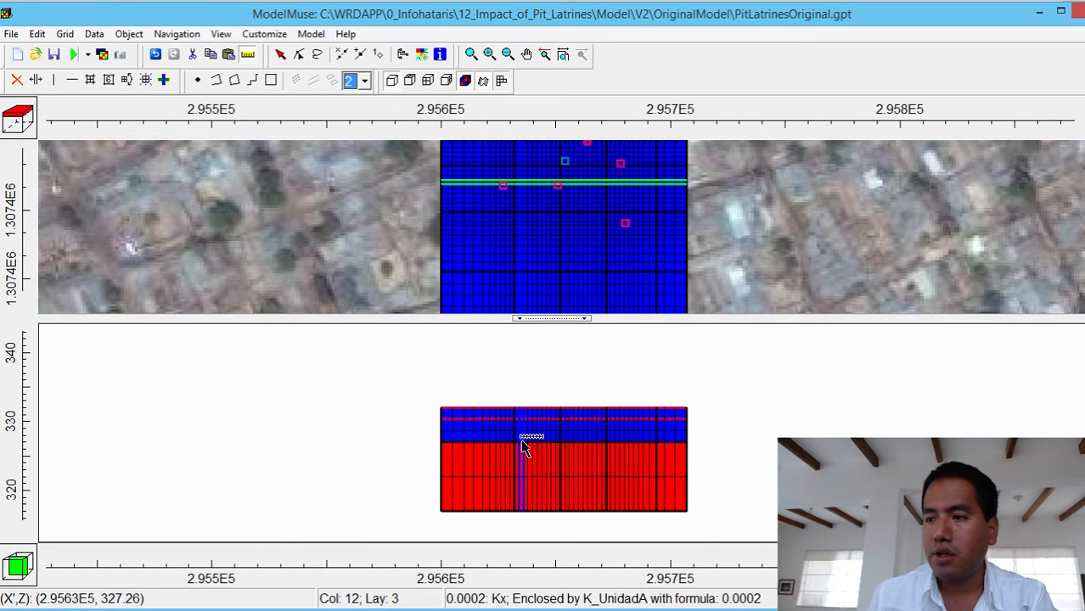
{"action": "left_click", "coordinate": [520, 512]}
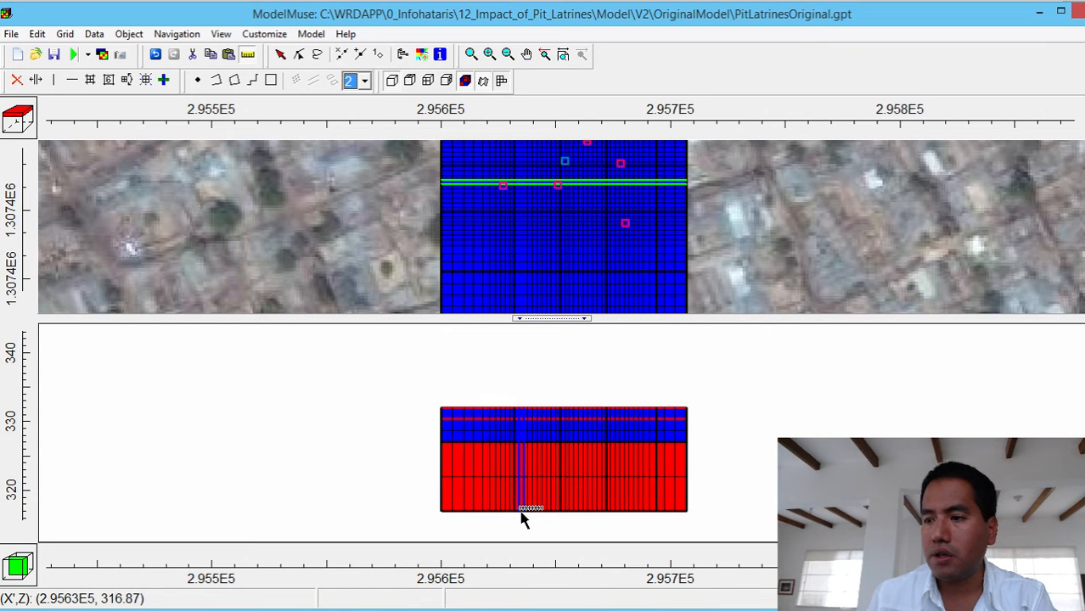
{"action": "double_click", "coordinate": [517, 442]}
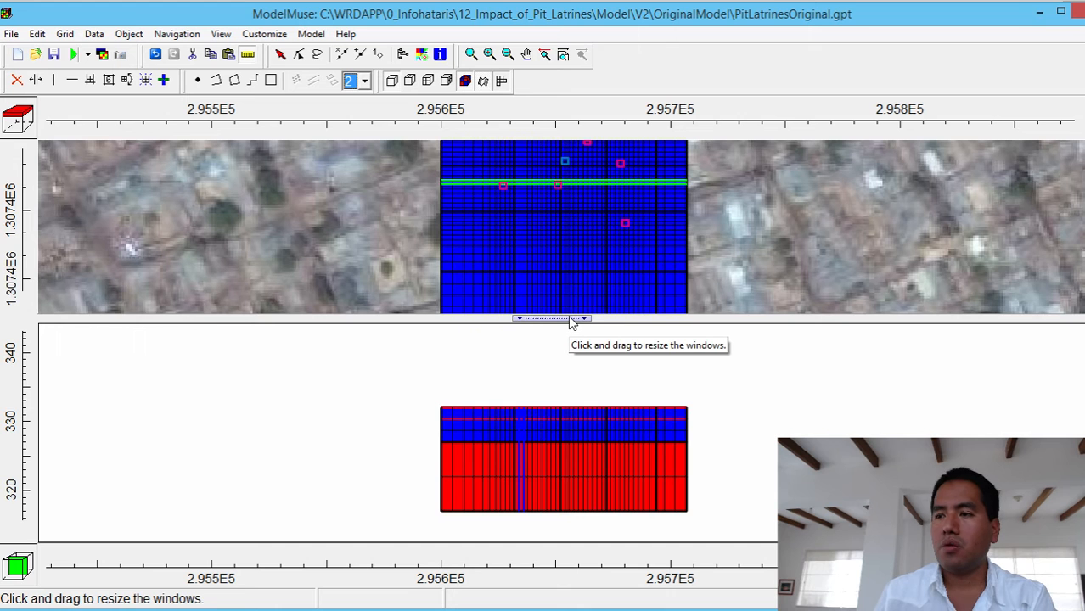
- Enlarge the plan view again and pan it until the whole model grid is in view
{"action": "left_click_drag", "start_coordinate": [570, 321], "coordinate": [580, 556]}
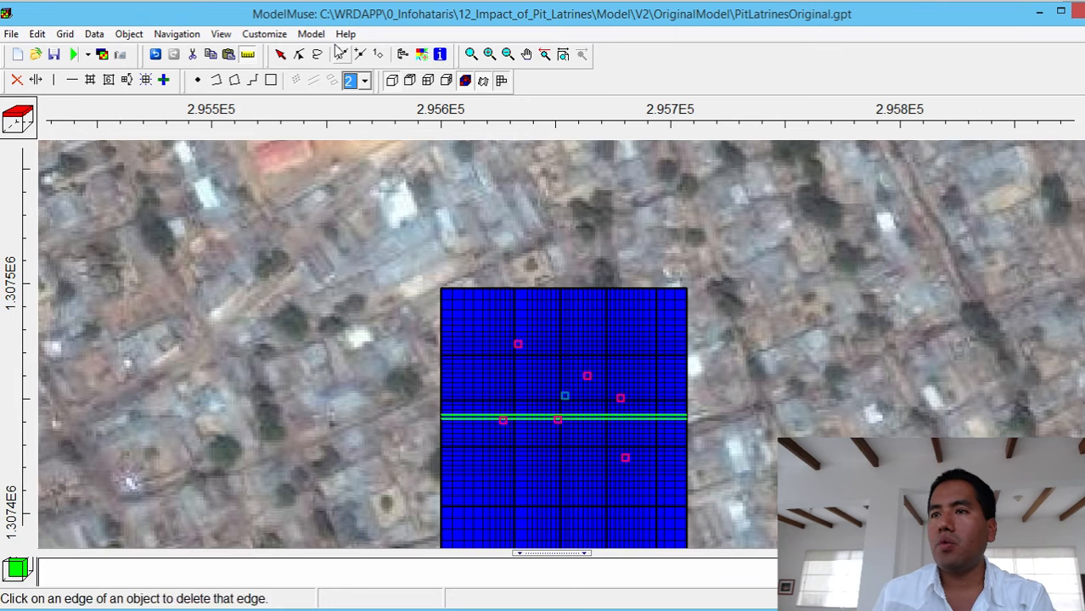
{"action": "left_click", "coordinate": [526, 54]}
{"action": "left_click_drag", "start_coordinate": [602, 393], "coordinate": [532, 305]}
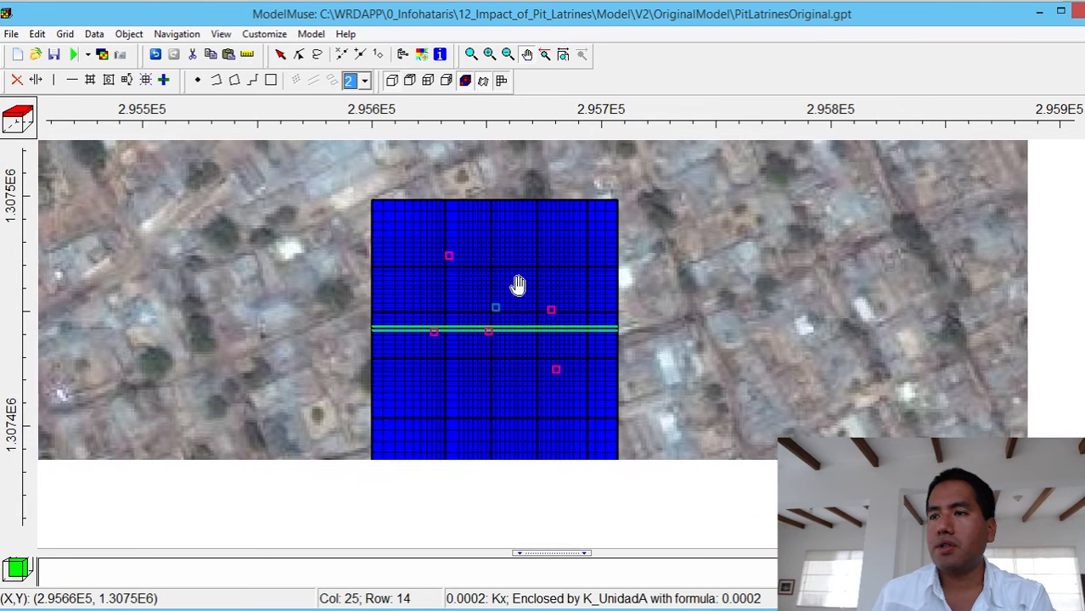
- Examine the MODFLOW stress period and MT3DMS period settings in the model's time definition, and close it without changes
{"action": "left_click", "coordinate": [311, 34]}
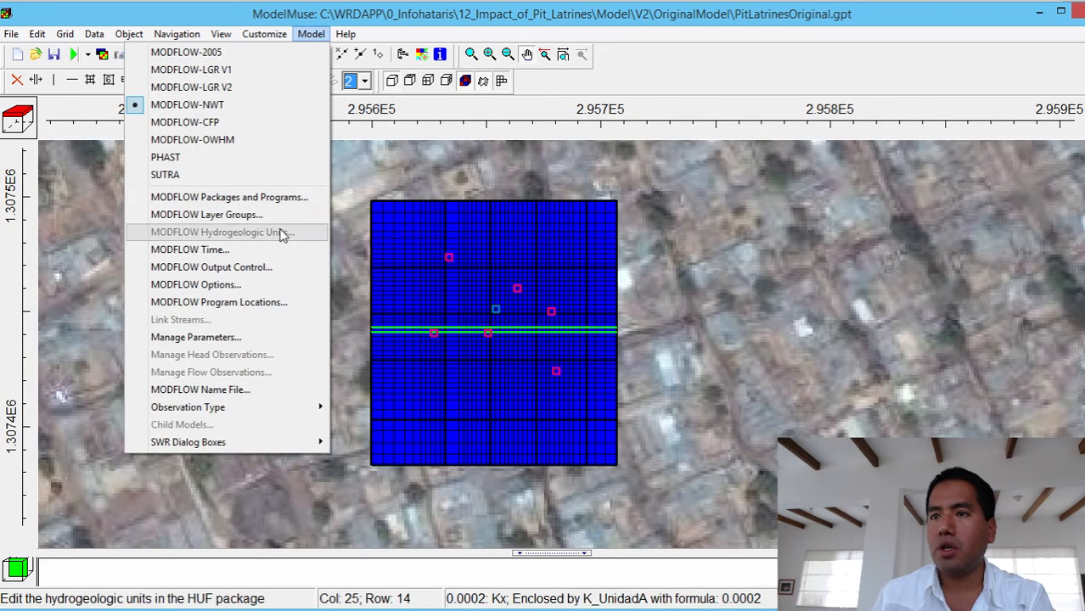
{"action": "left_click", "coordinate": [262, 249]}
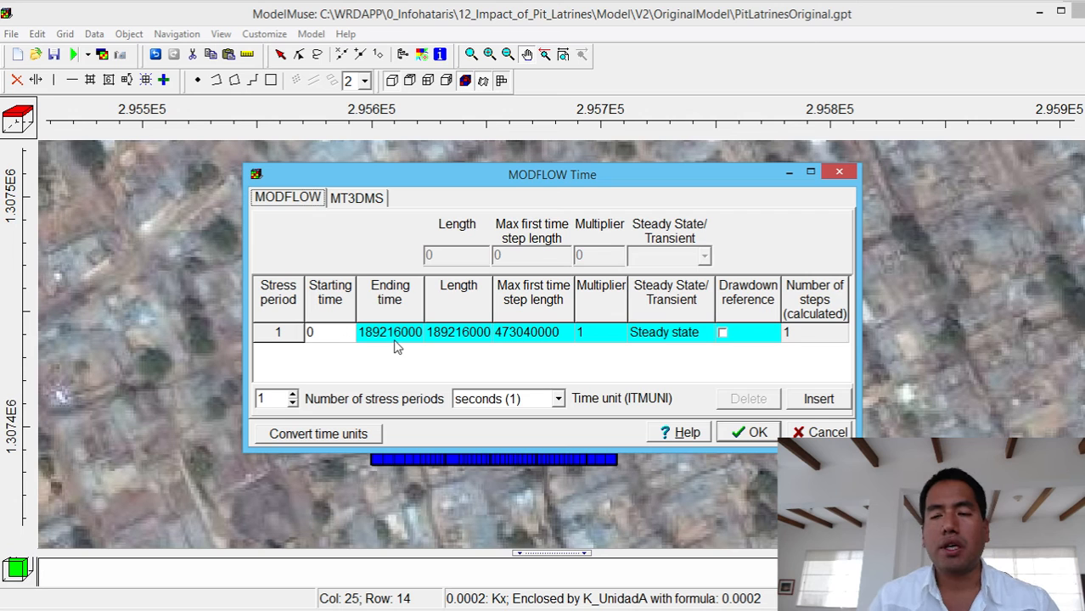
{"action": "left_click", "coordinate": [362, 202]}
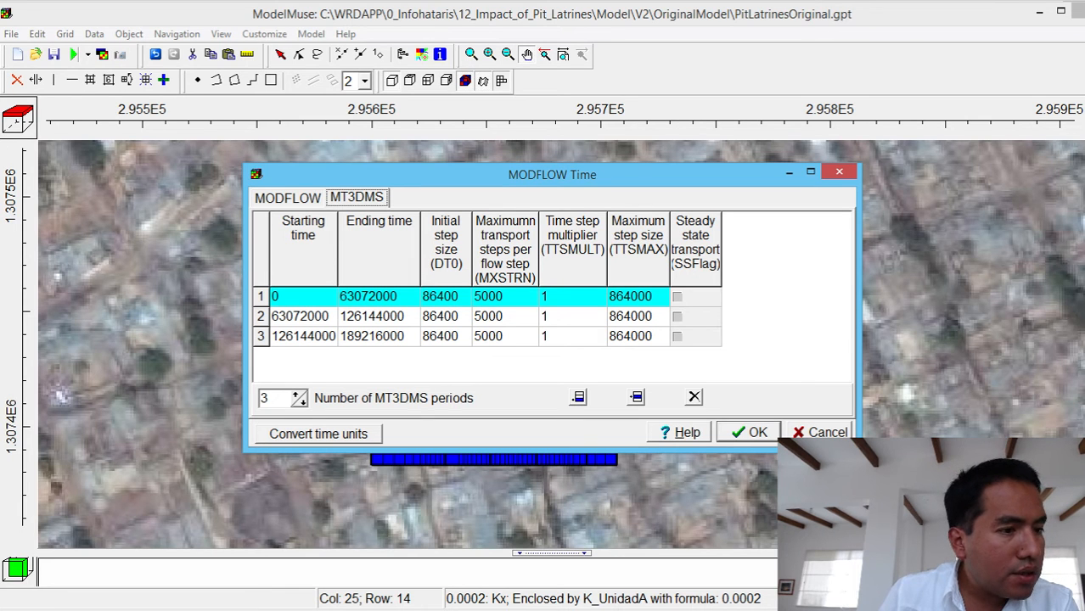
{"action": "left_click", "coordinate": [839, 173]}
- Reopen the MODFLOW time settings, compare the flow stress period with the MT3DMS transport periods, and close without changes
{"action": "left_click", "coordinate": [313, 35]}
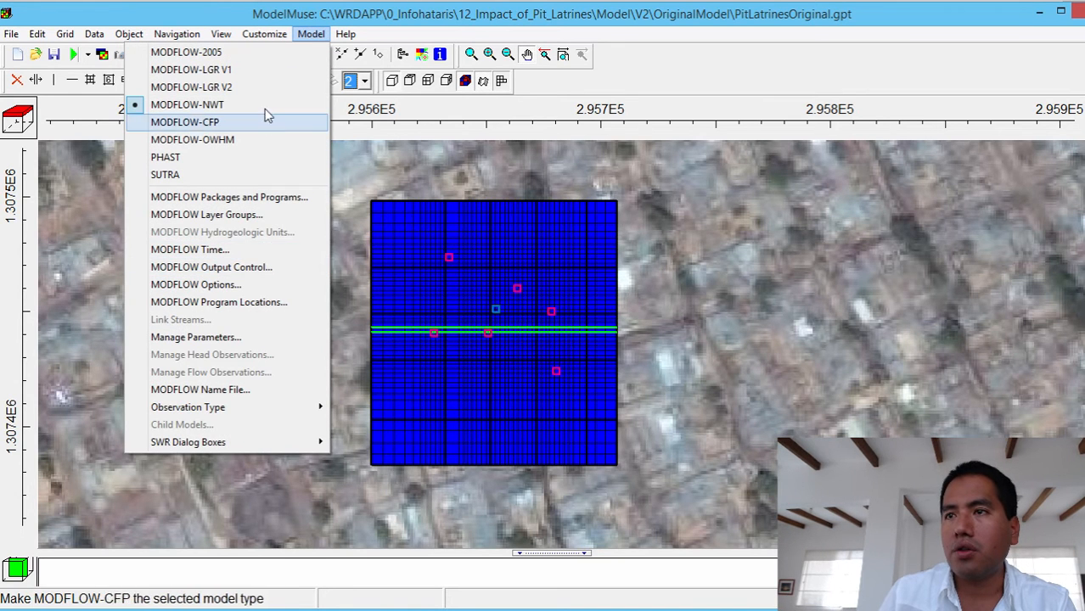
{"action": "left_click", "coordinate": [272, 250]}
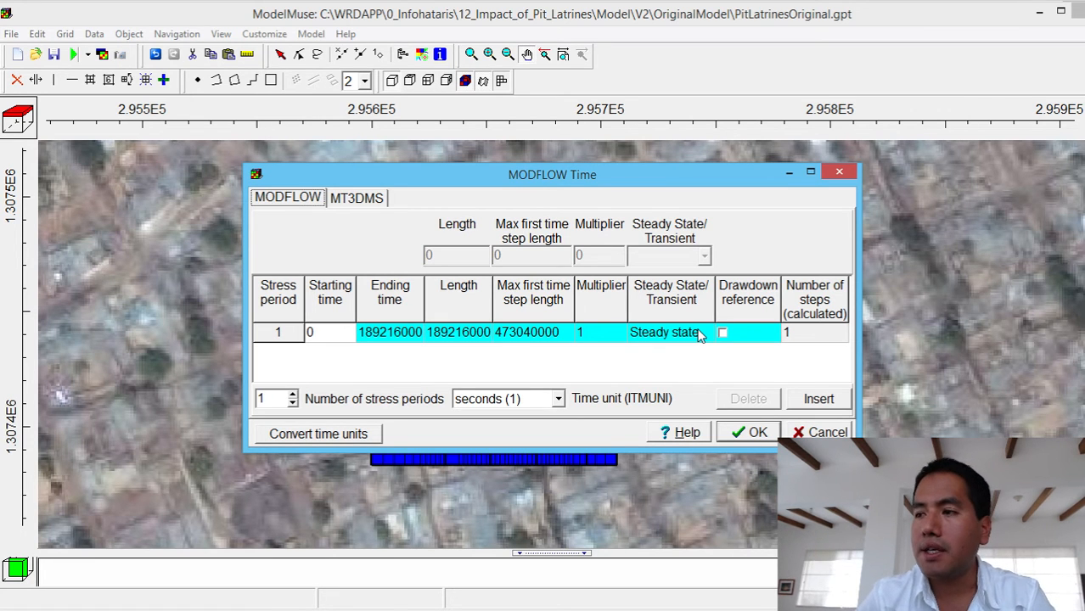
{"action": "left_click", "coordinate": [368, 197]}
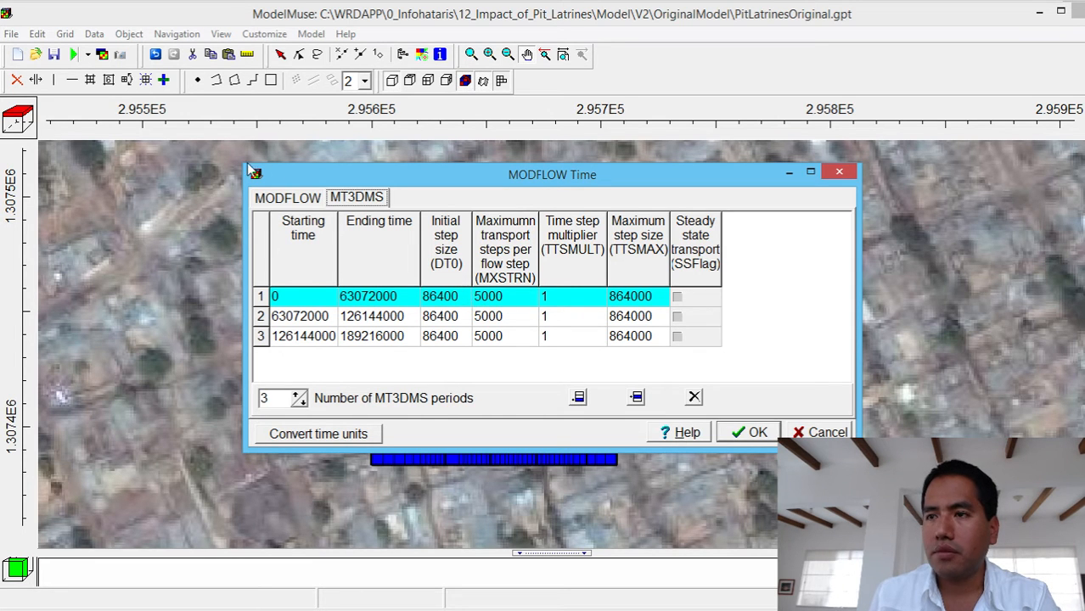
{"action": "left_click", "coordinate": [287, 197]}
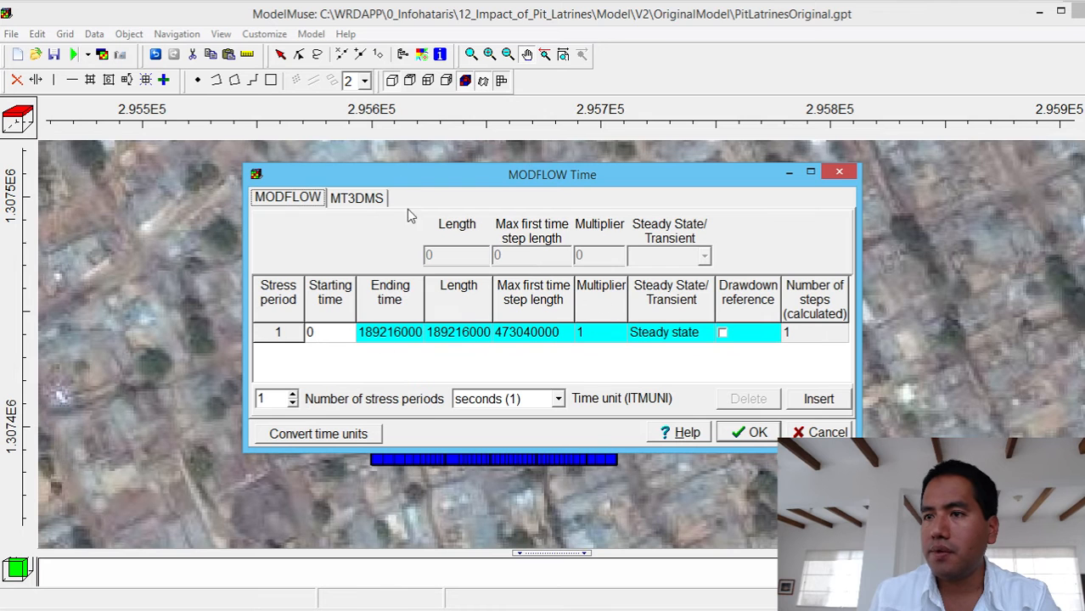
{"action": "left_click", "coordinate": [361, 202]}
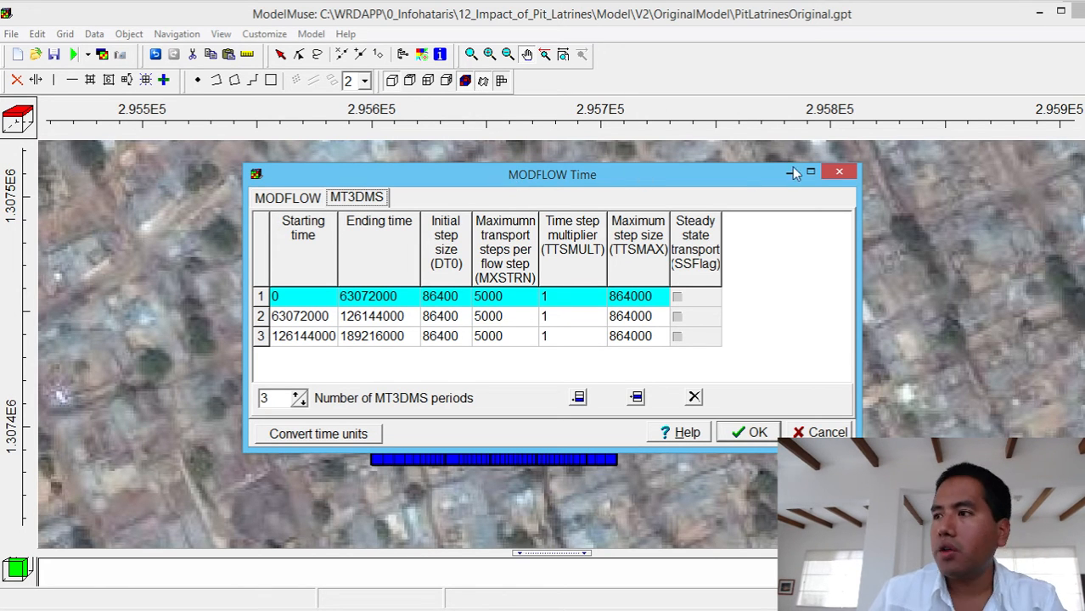
{"action": "left_click", "coordinate": [839, 172]}
- Review the MODFLOW output control settings for general, head and MT3DMS output, including the concentration-saving options, and close without changes
{"action": "left_click", "coordinate": [311, 34]}
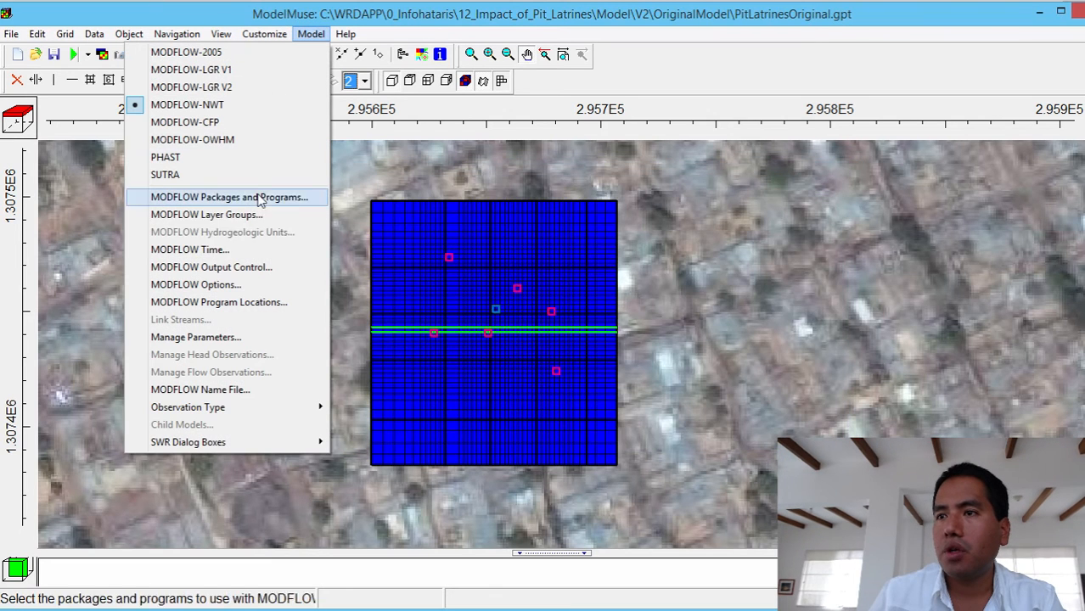
{"action": "left_click", "coordinate": [253, 267]}
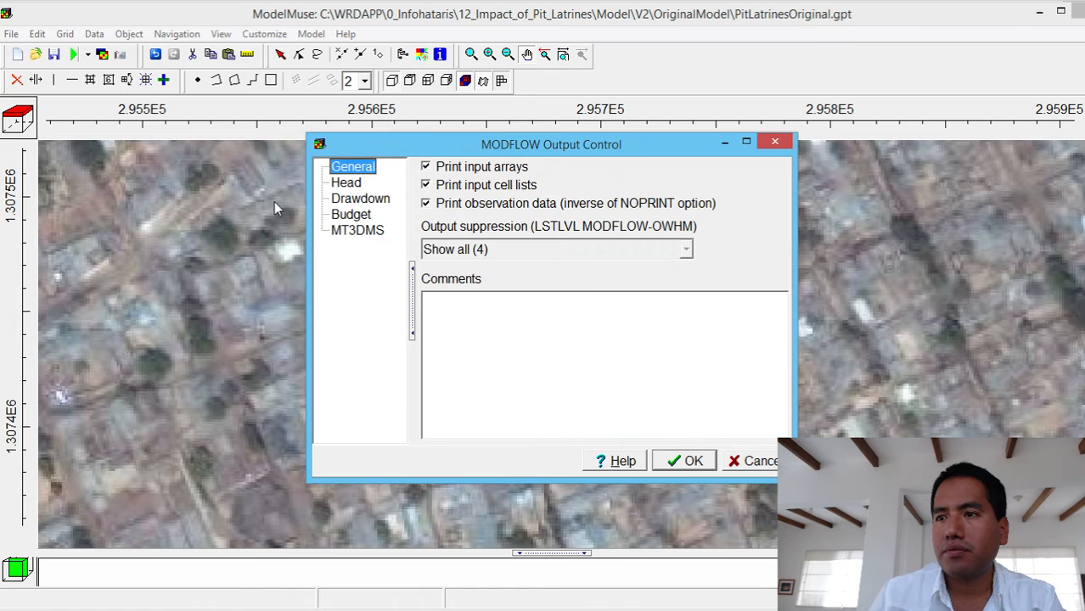
{"action": "left_click", "coordinate": [344, 185]}
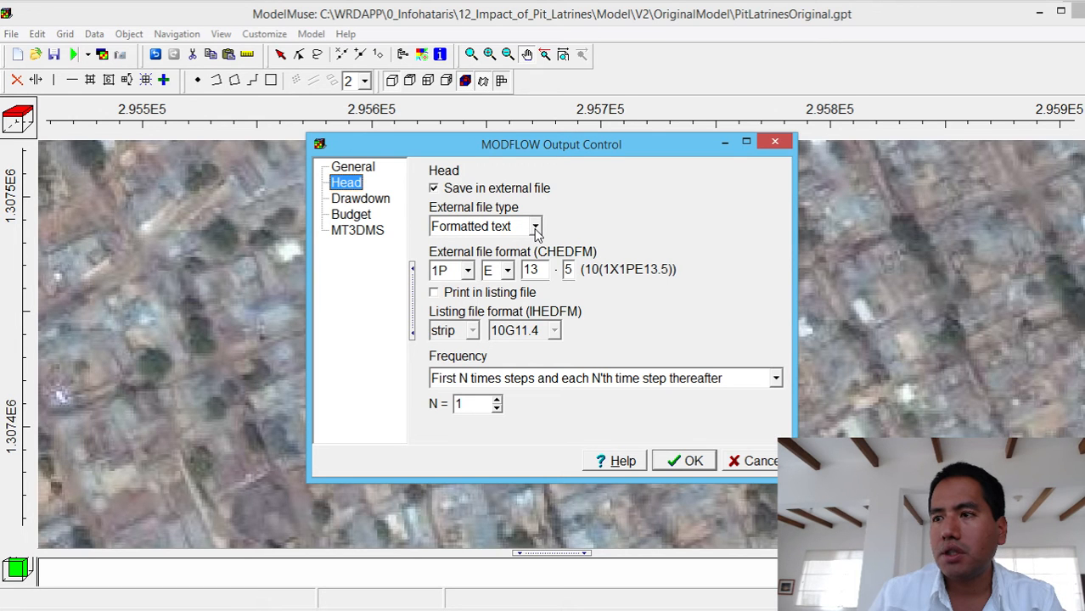
{"action": "left_click", "coordinate": [360, 230]}
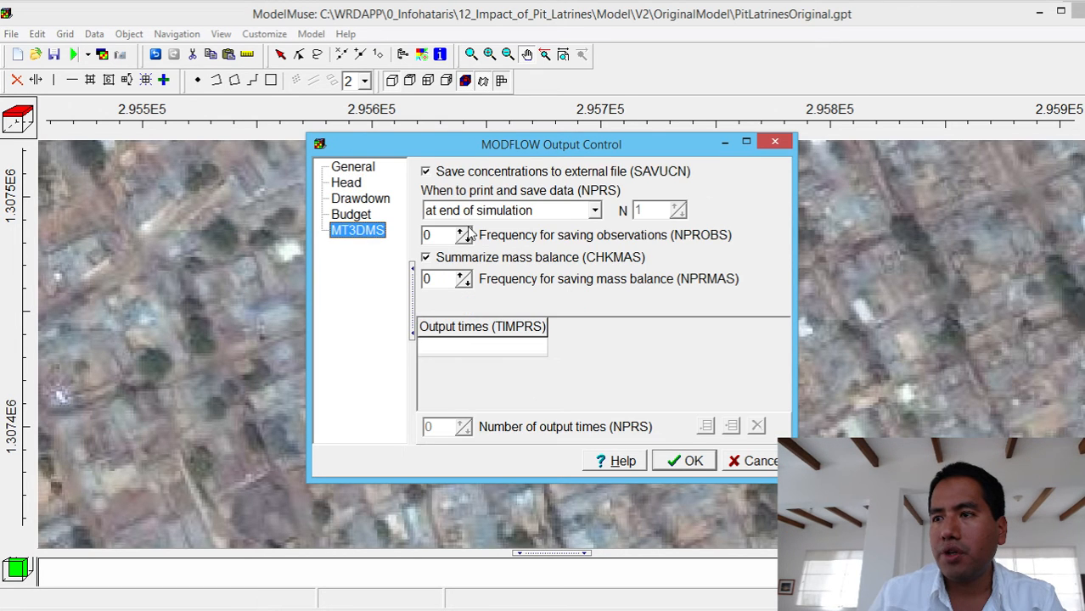
{"action": "left_click", "coordinate": [595, 214]}
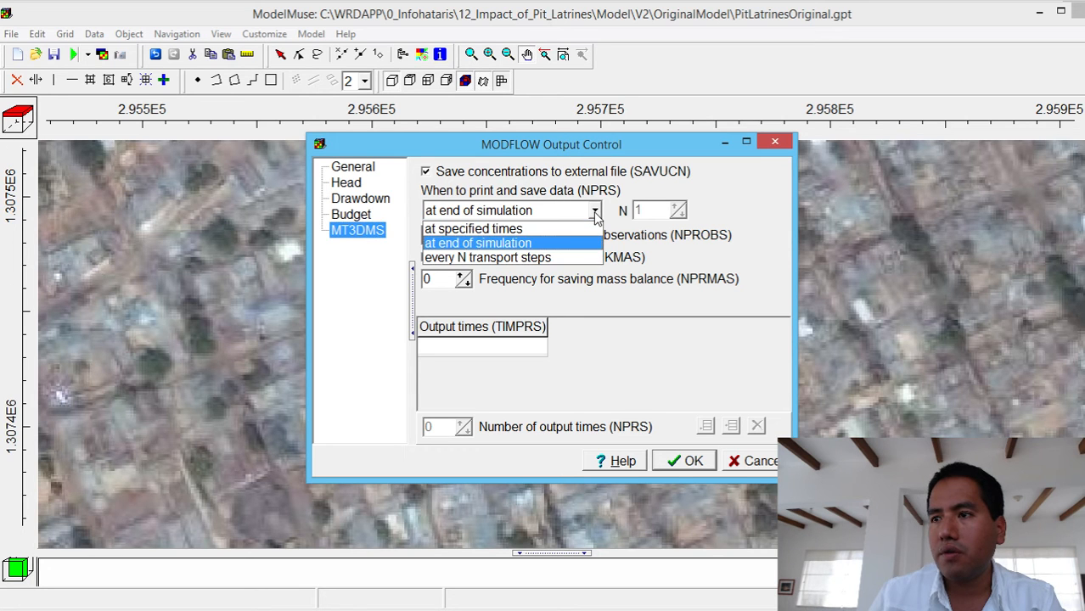
{"action": "left_click", "coordinate": [596, 213]}
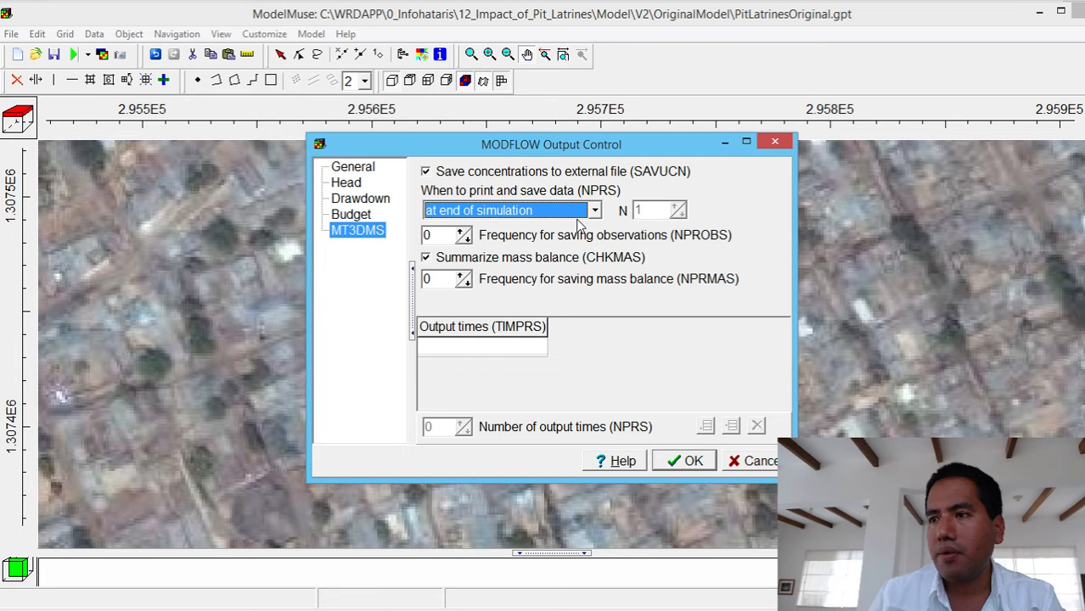
{"action": "left_click", "coordinate": [571, 212]}
{"action": "left_click", "coordinate": [571, 212]}
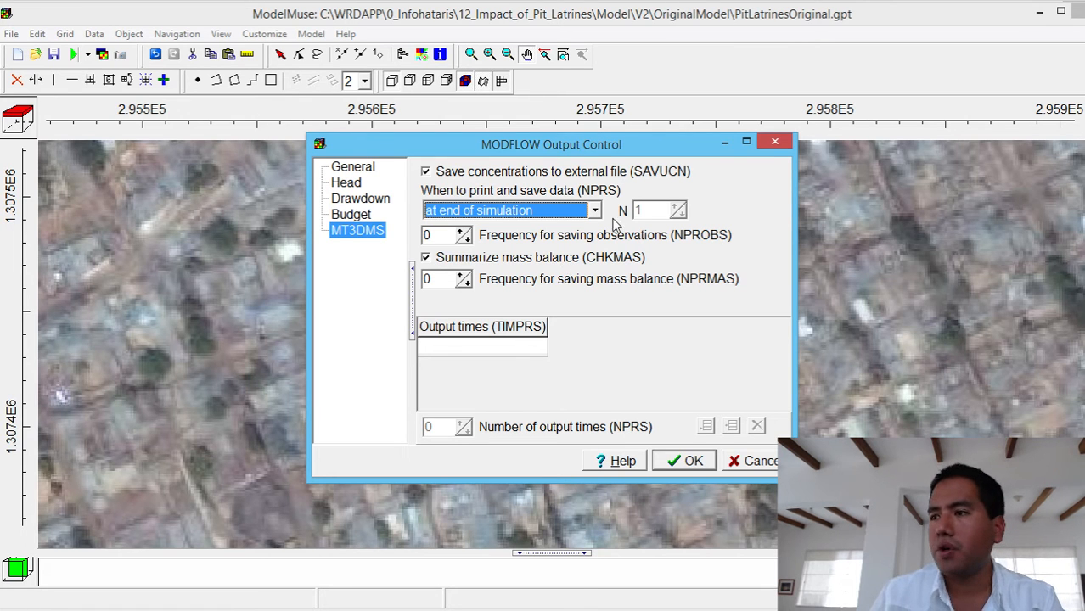
{"action": "left_click", "coordinate": [781, 143]}
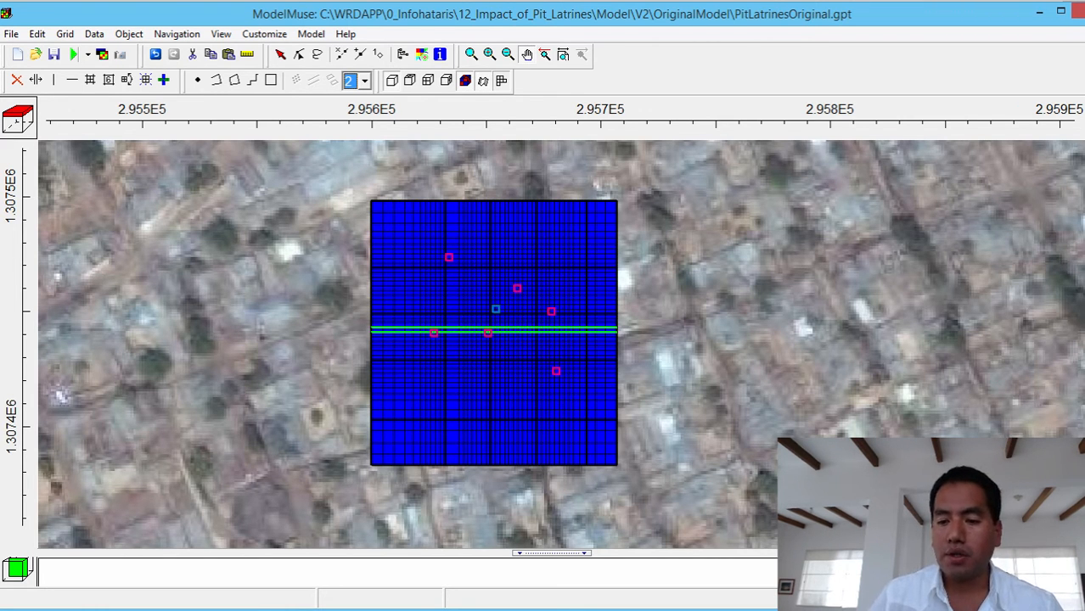
{"action": "key", "text": "alt+Tab"}
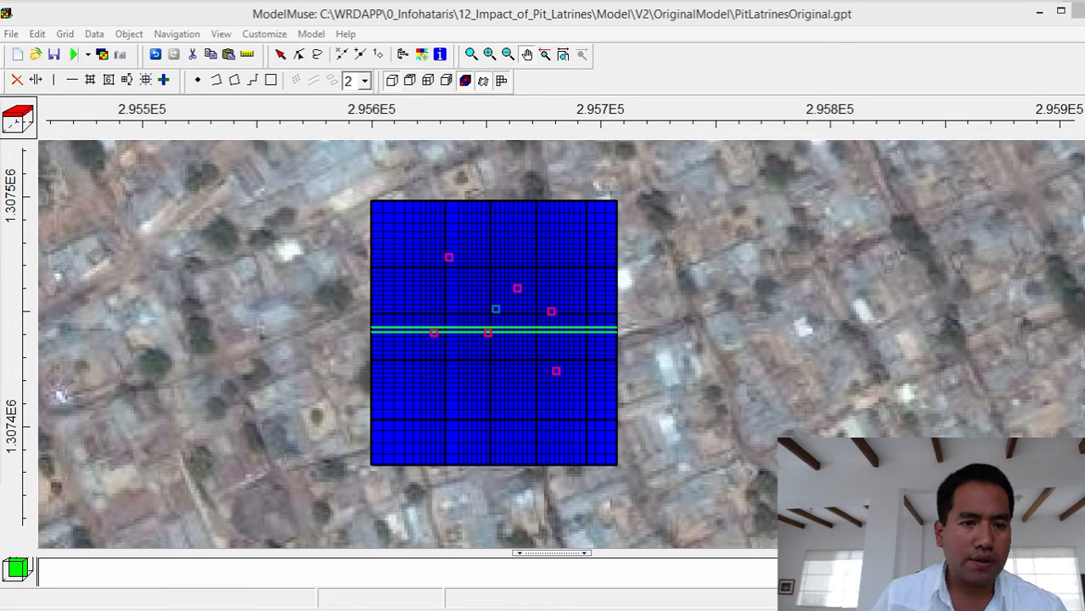
- Switch to File Explorer and open the V2 folder inside the Model folder of 12_Impact_of_Pit_Latrines
{"action": "left_click_drag", "start_coordinate": [0, 111], "coordinate": [801, 70]}
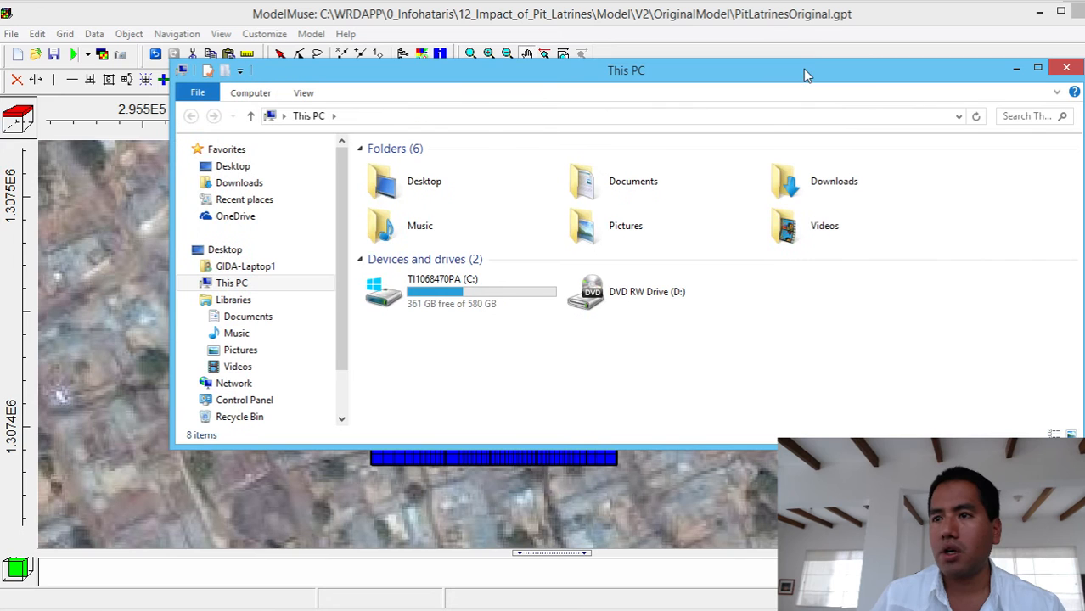
{"action": "left_click", "coordinate": [280, 201]}
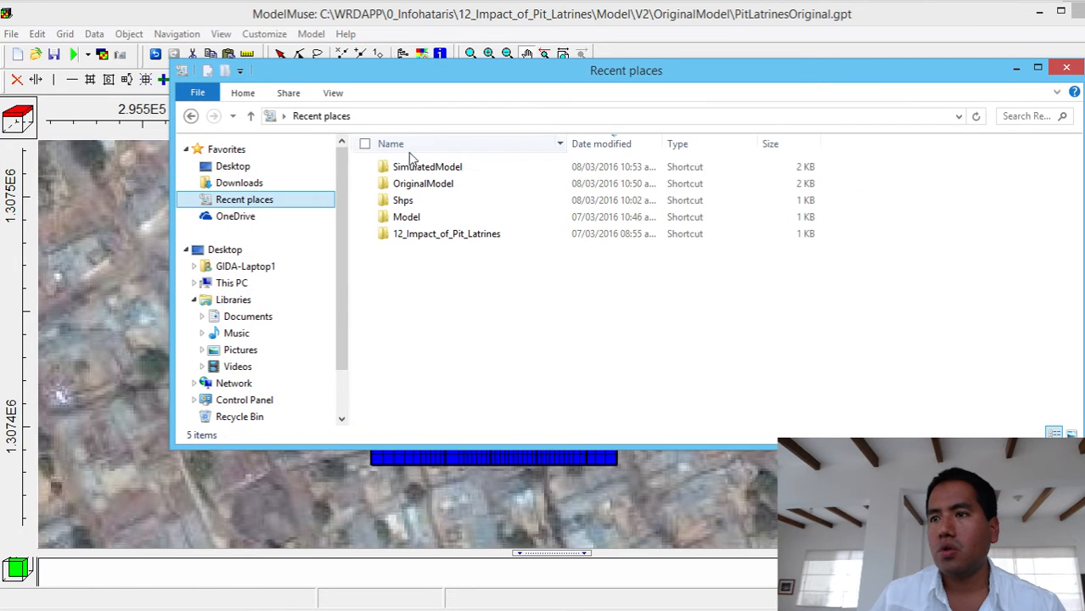
{"action": "left_click", "coordinate": [416, 169]}
{"action": "double_click", "coordinate": [416, 170]}
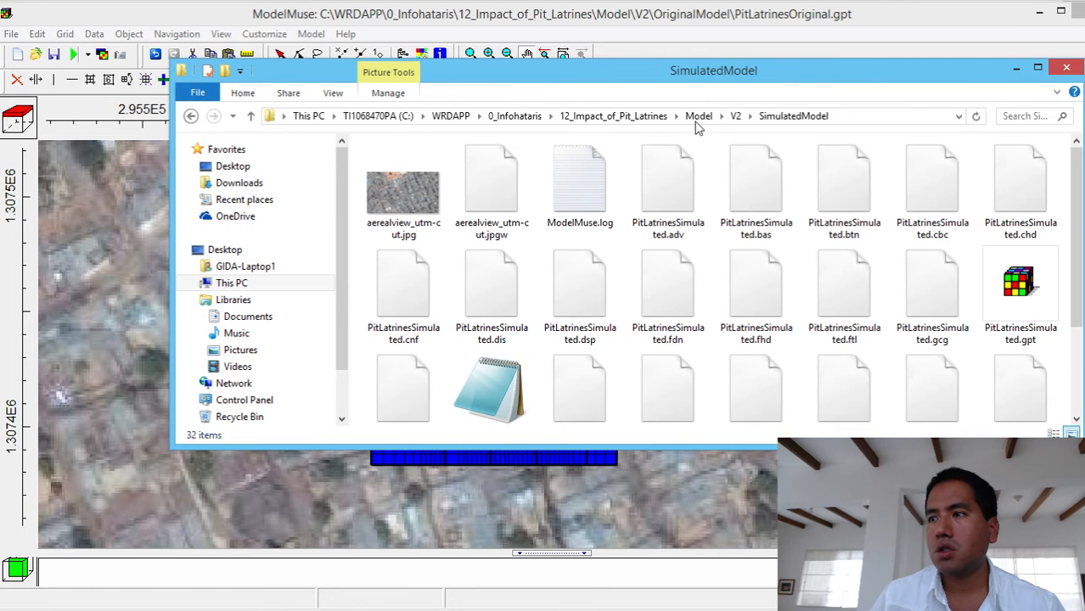
{"action": "left_click", "coordinate": [699, 117]}
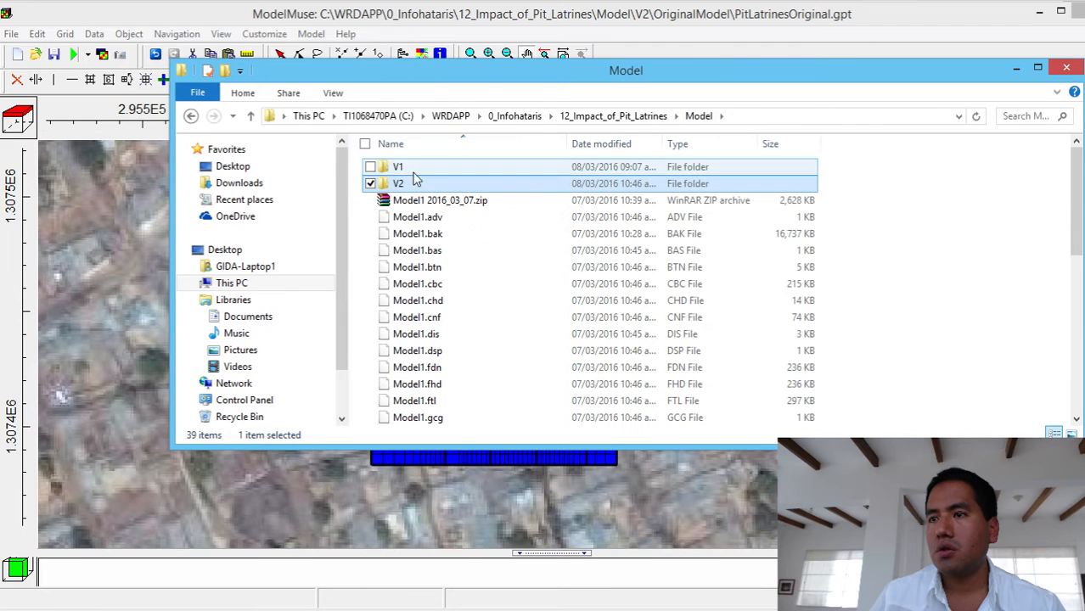
{"action": "right_click", "coordinate": [413, 189]}
{"action": "left_click", "coordinate": [395, 185]}
{"action": "double_click", "coordinate": [396, 185]}
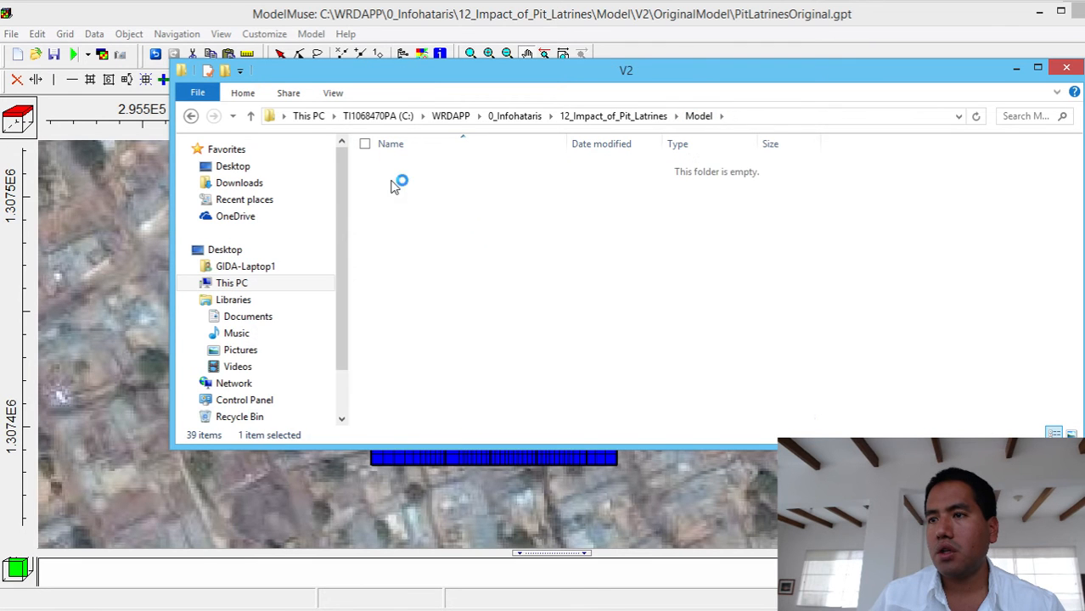
- Compress the OriginalModel and SimulatedModel folders into separate archives, OriginalModel.rar and SimulatedModel.rar
{"action": "left_click", "coordinate": [408, 171]}
{"action": "right_click", "coordinate": [408, 170]}
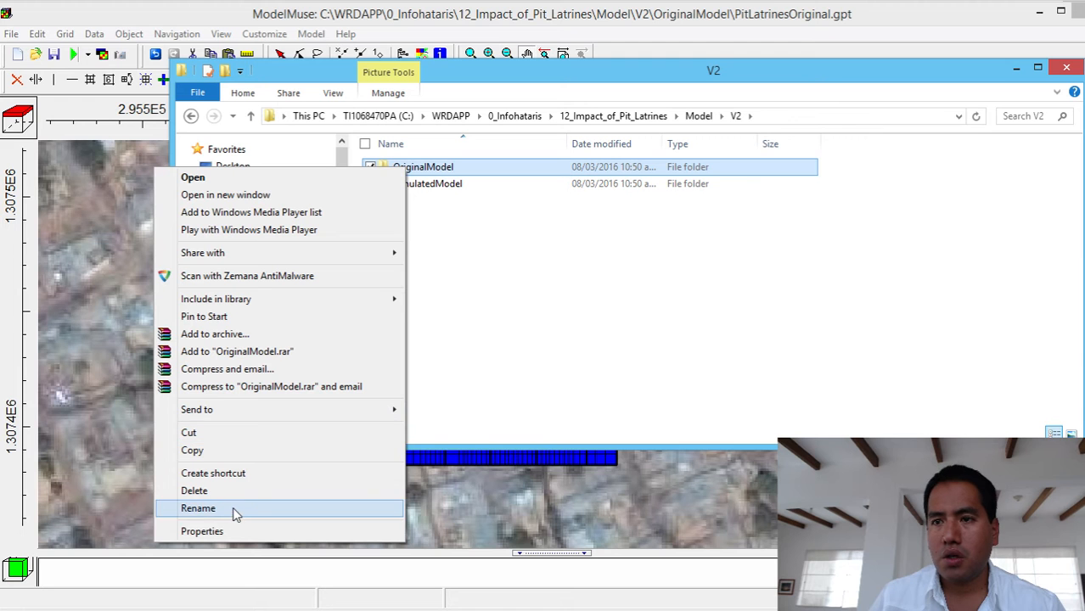
{"action": "left_click", "coordinate": [265, 352]}
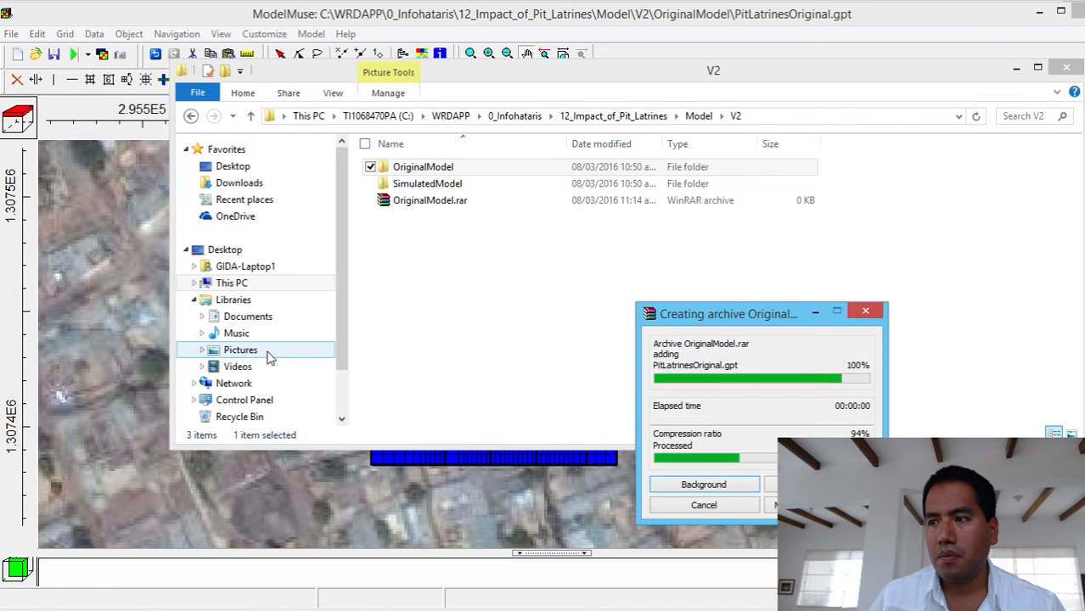
{"action": "right_click", "coordinate": [413, 185]}
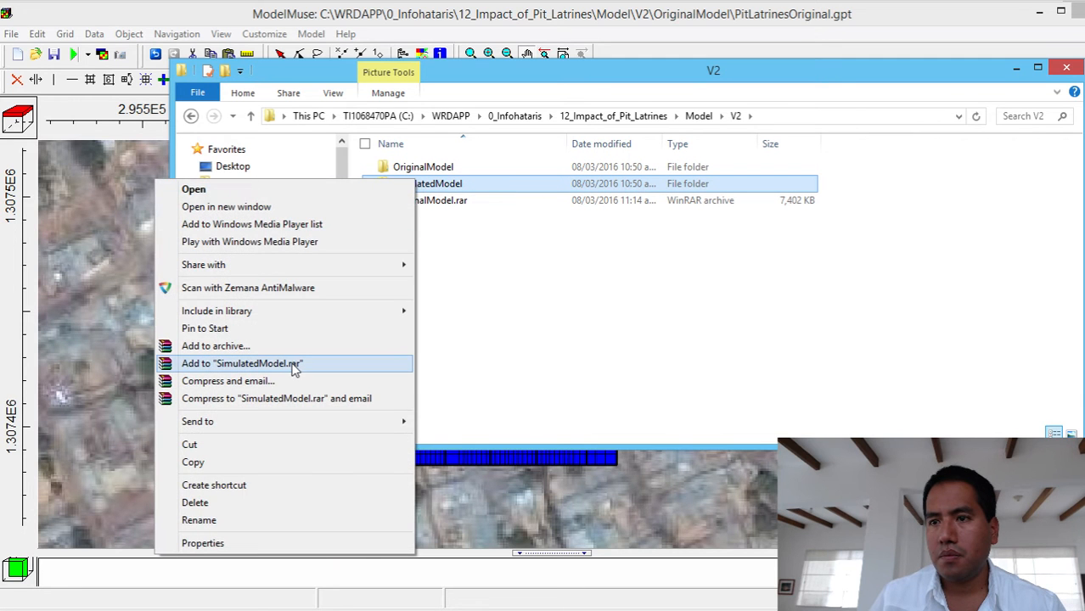
{"action": "left_click", "coordinate": [293, 364]}
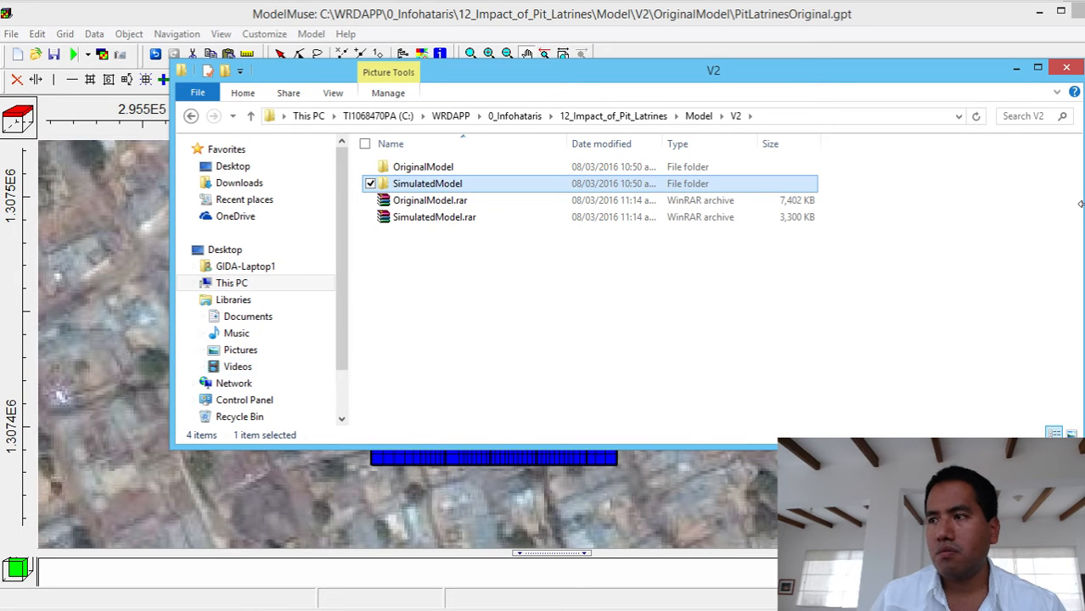
- Look through the files in the SimulatedModel folder in tiles layout, and close File Explorer
{"action": "double_click", "coordinate": [520, 183]}
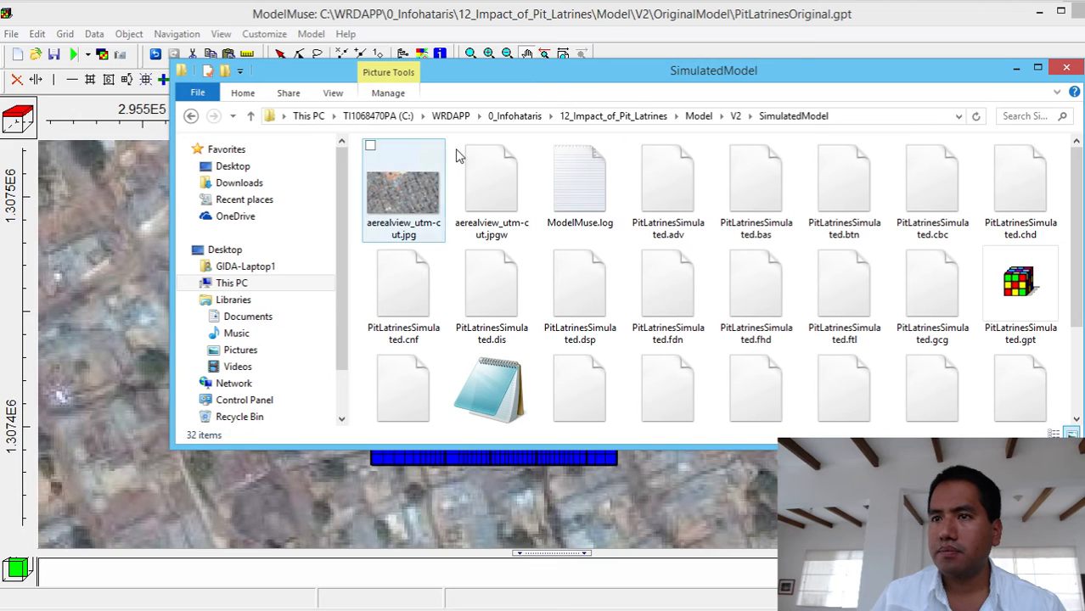
{"action": "left_click", "coordinate": [341, 94]}
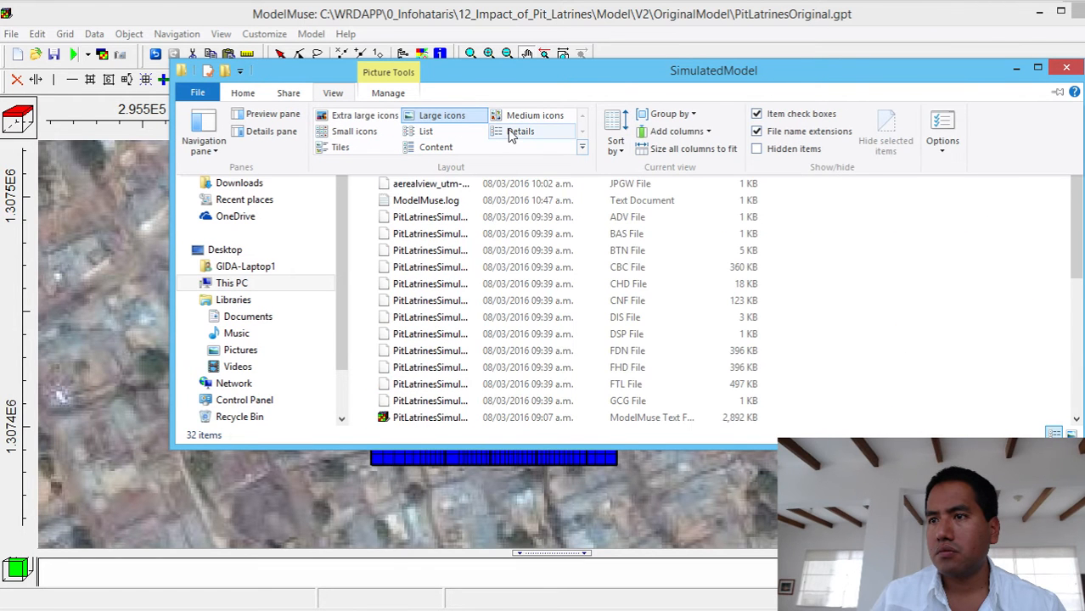
{"action": "left_click", "coordinate": [344, 147]}
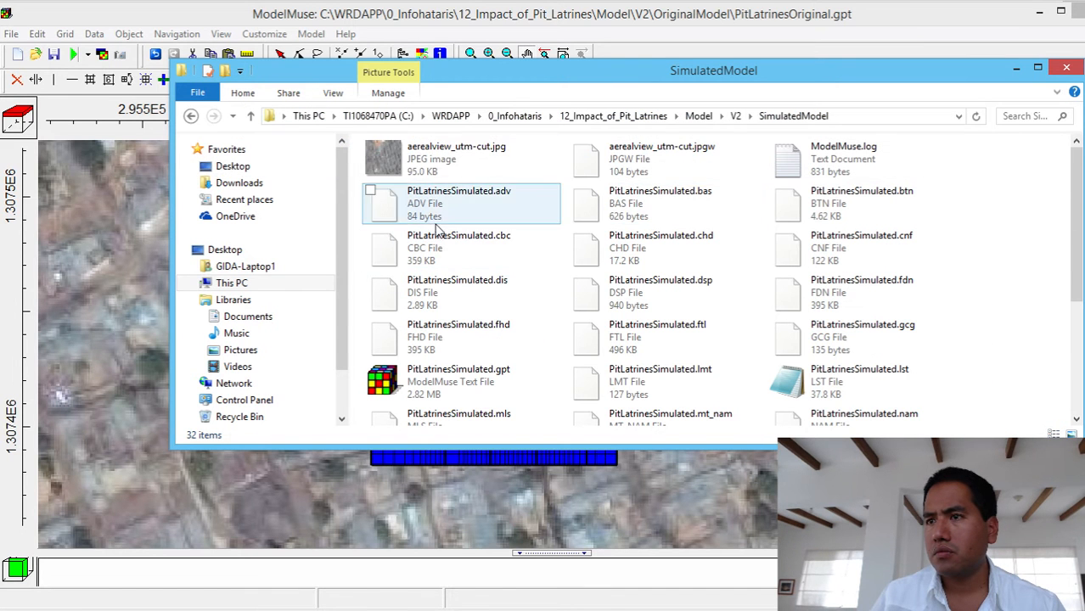
{"action": "scroll", "coordinate": [708, 297], "scroll_direction": "down", "scroll_amount": 3}
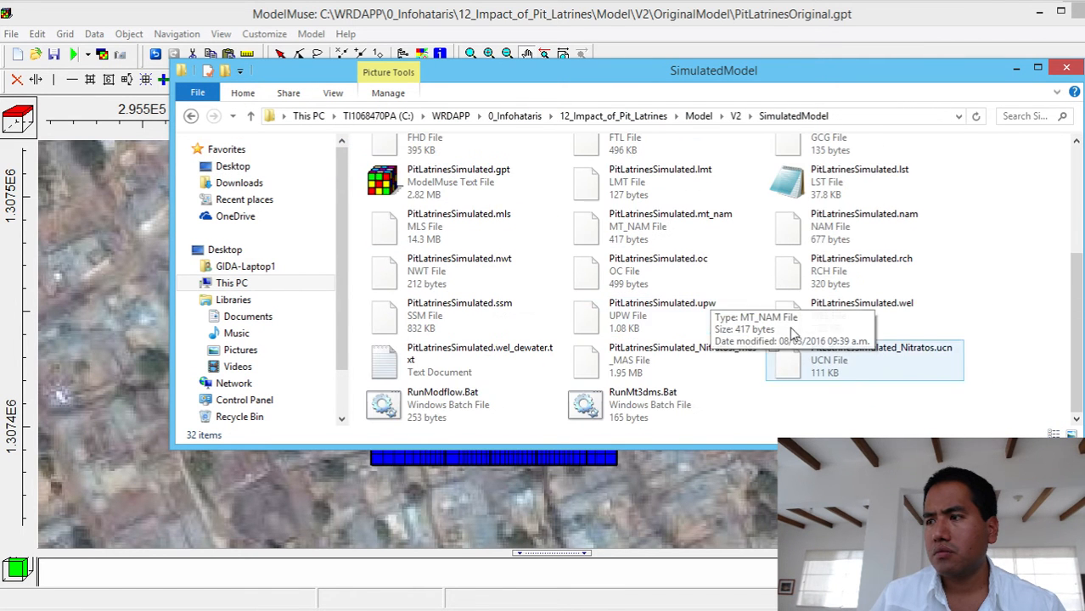
{"action": "scroll", "coordinate": [921, 404], "scroll_direction": "up", "scroll_amount": 3}
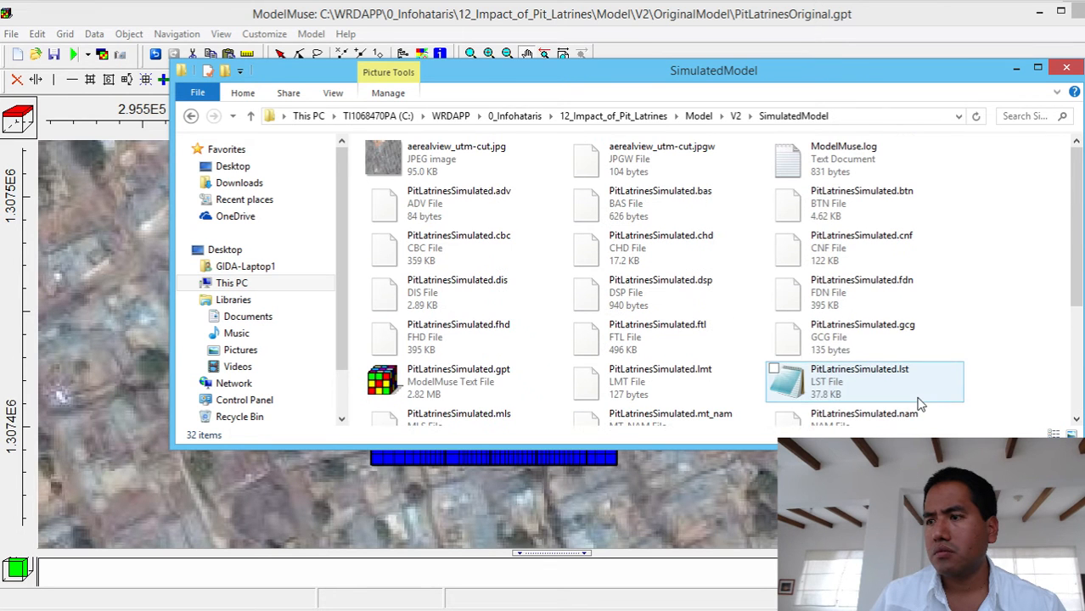
{"action": "left_click", "coordinate": [1066, 66]}
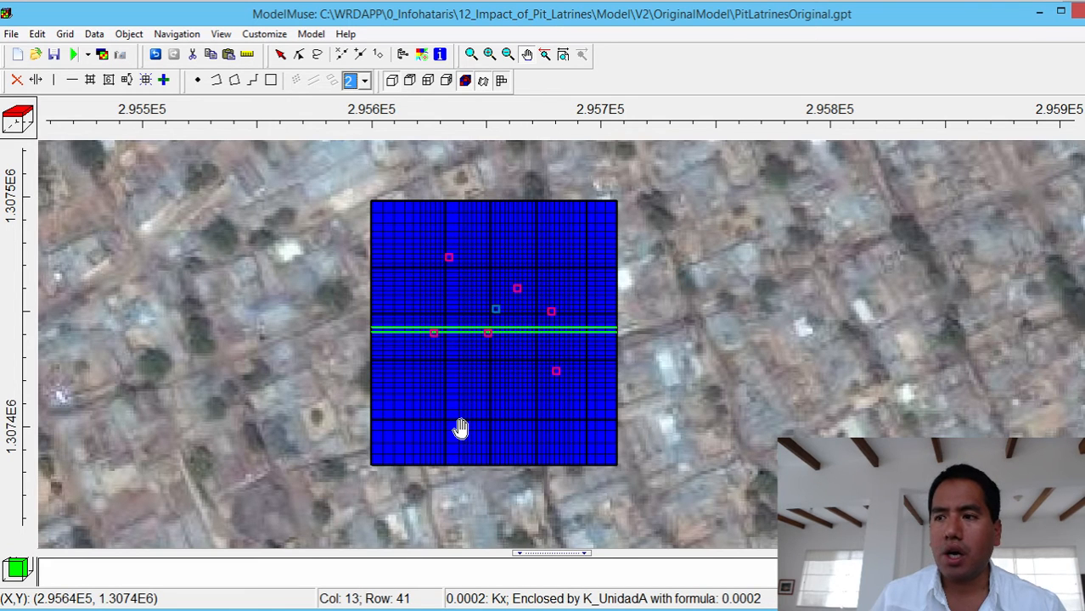
- Save the MODFLOW input files in the OriginalModel folder, execute MODFLOW-NWT, and close the run monitor when the run ends
{"action": "left_click", "coordinate": [75, 55]}
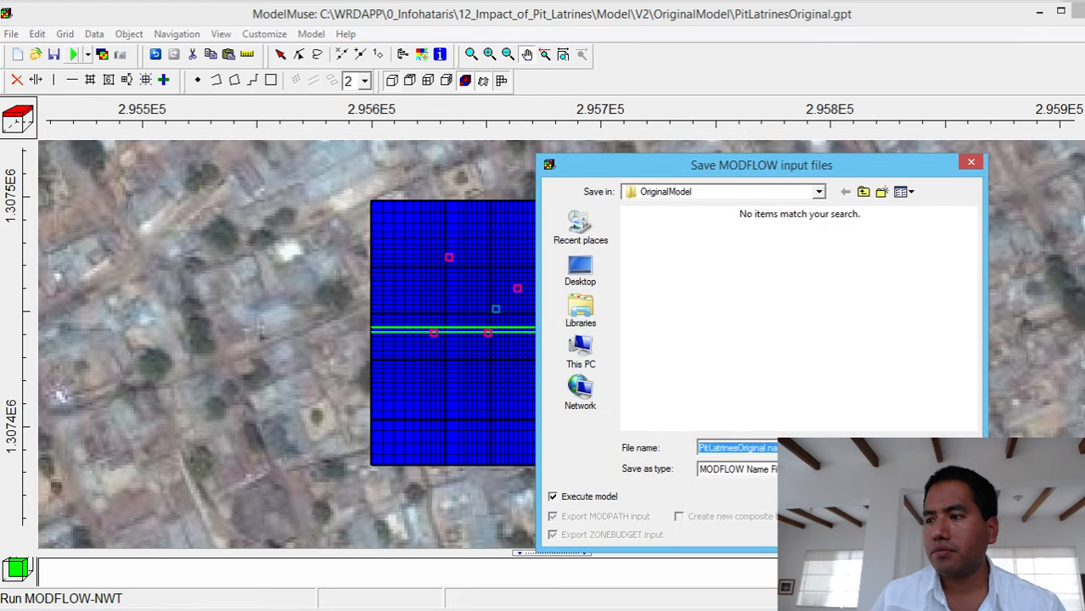
{"action": "key", "text": "Return"}
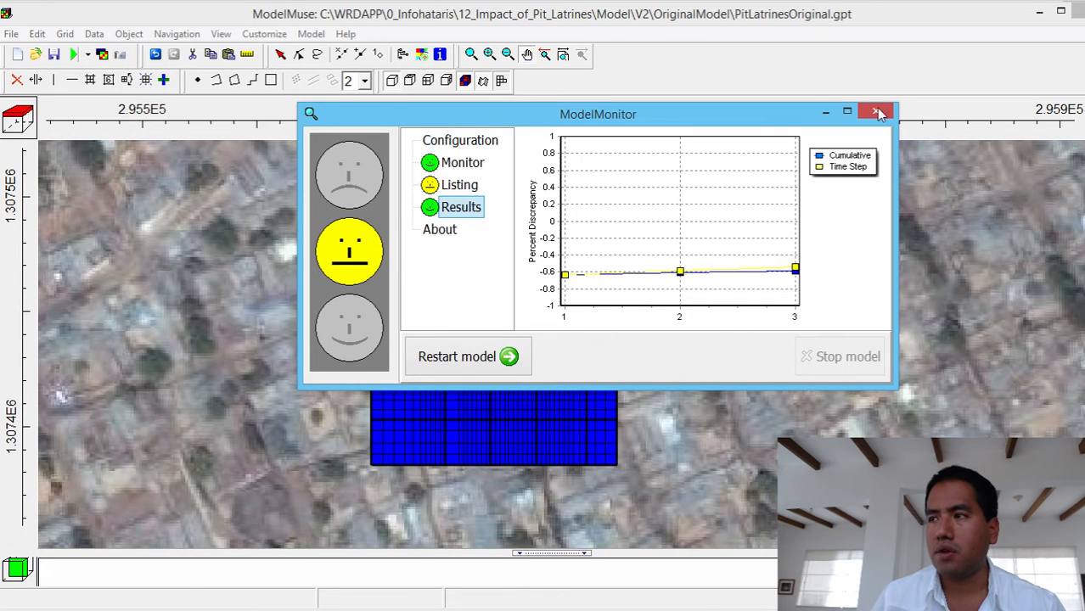
{"action": "left_click", "coordinate": [182, 273]}
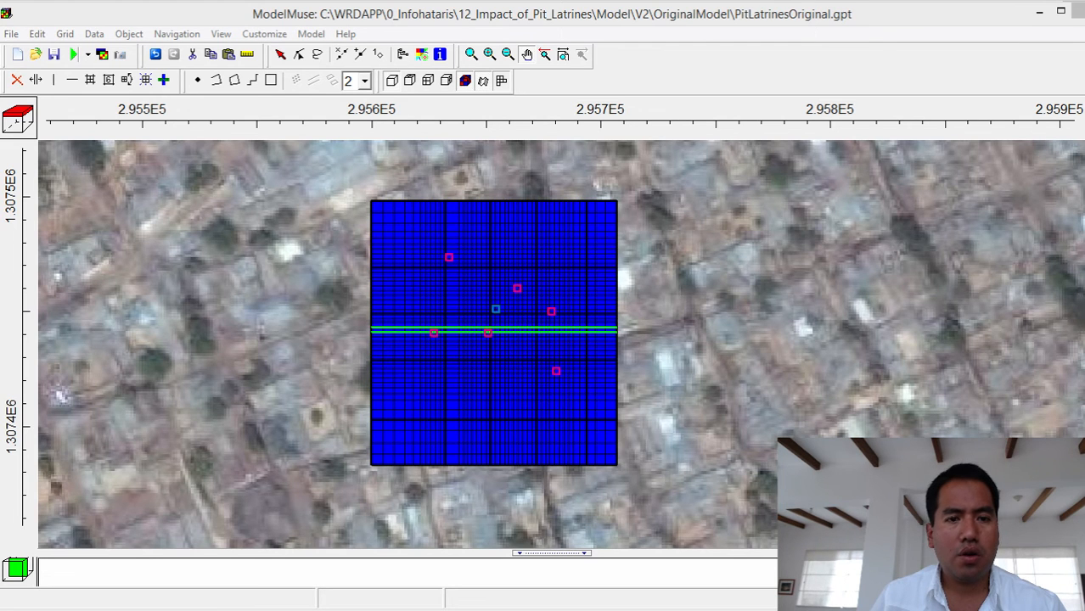
- Examine the volumetric budget and percent discrepancy at the end of the PitLatrinesOriginal.lst listing file, and close the file viewer
{"action": "left_click_drag", "start_coordinate": [592, 68], "coordinate": [576, 22]}
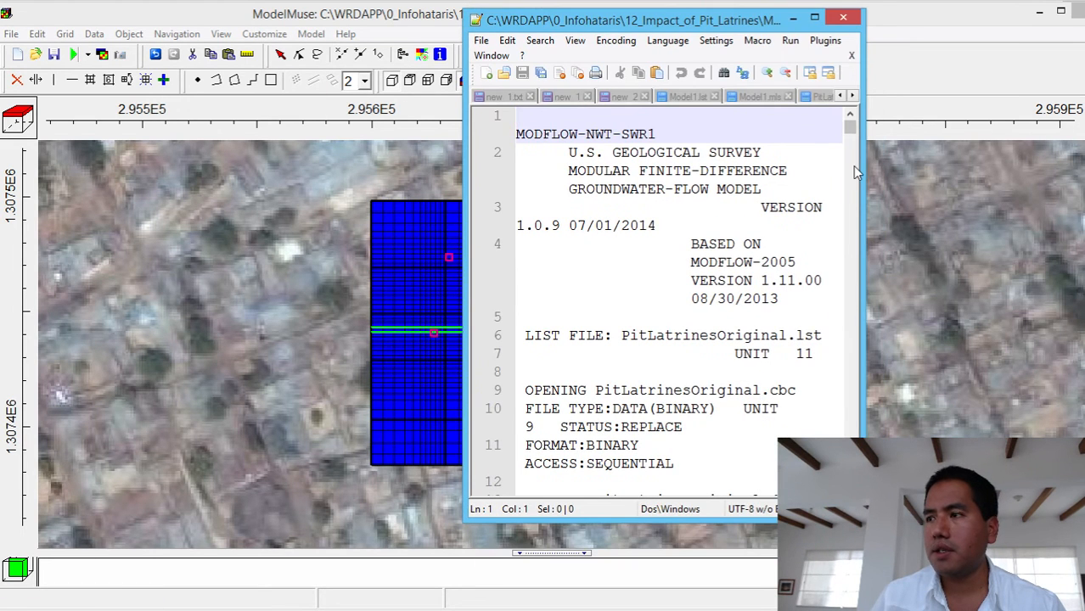
{"action": "left_click_drag", "start_coordinate": [862, 168], "coordinate": [1070, 161]}
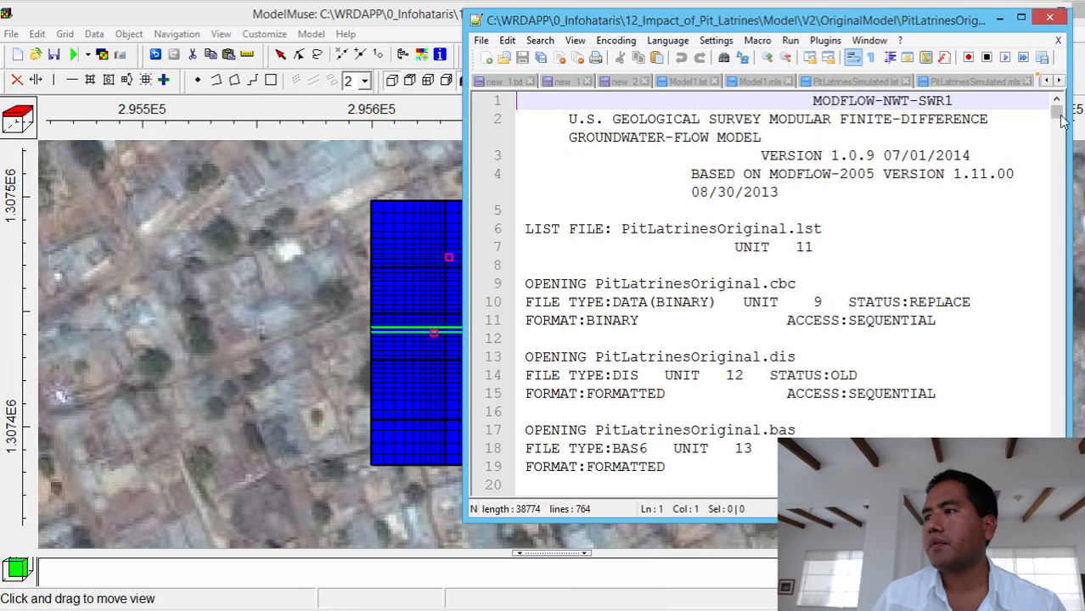
{"action": "left_click_drag", "start_coordinate": [1057, 112], "coordinate": [1057, 488]}
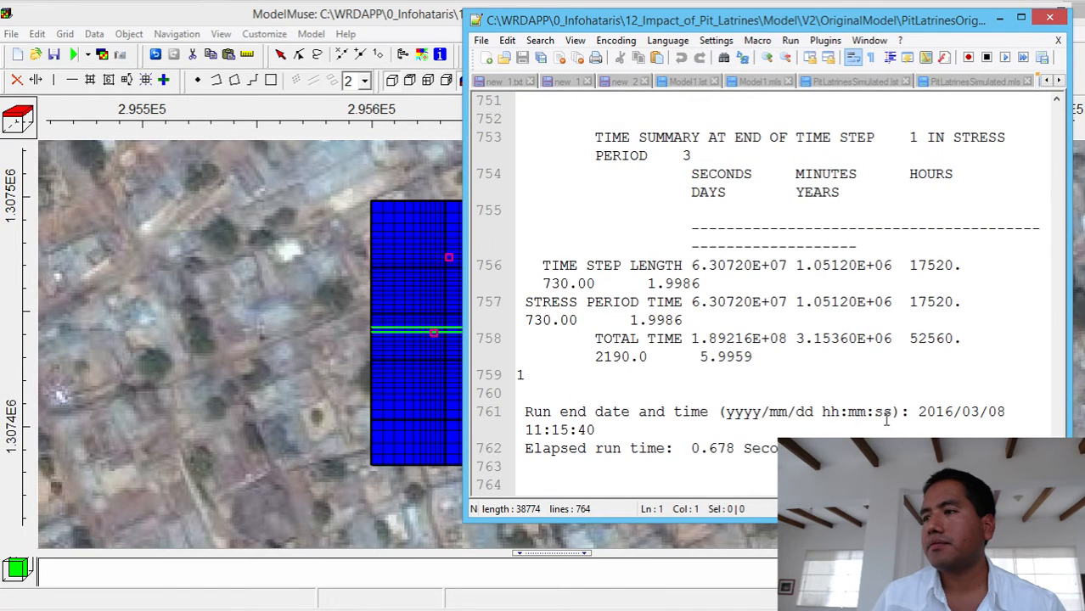
{"action": "scroll", "coordinate": [886, 416], "scroll_direction": "up", "scroll_amount": 8}
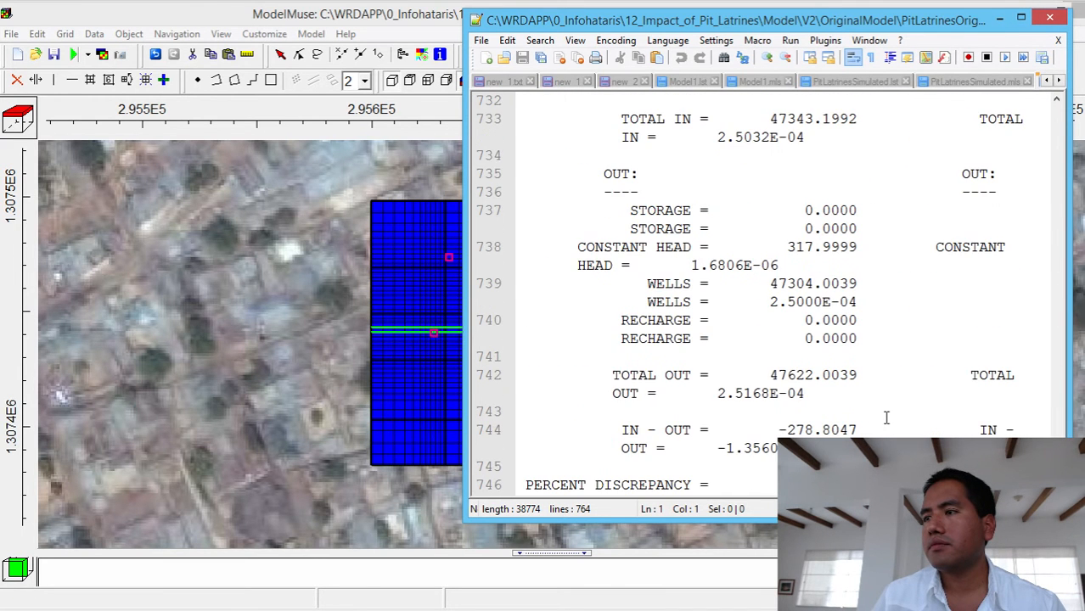
{"action": "scroll", "coordinate": [885, 416], "scroll_direction": "up", "scroll_amount": 1}
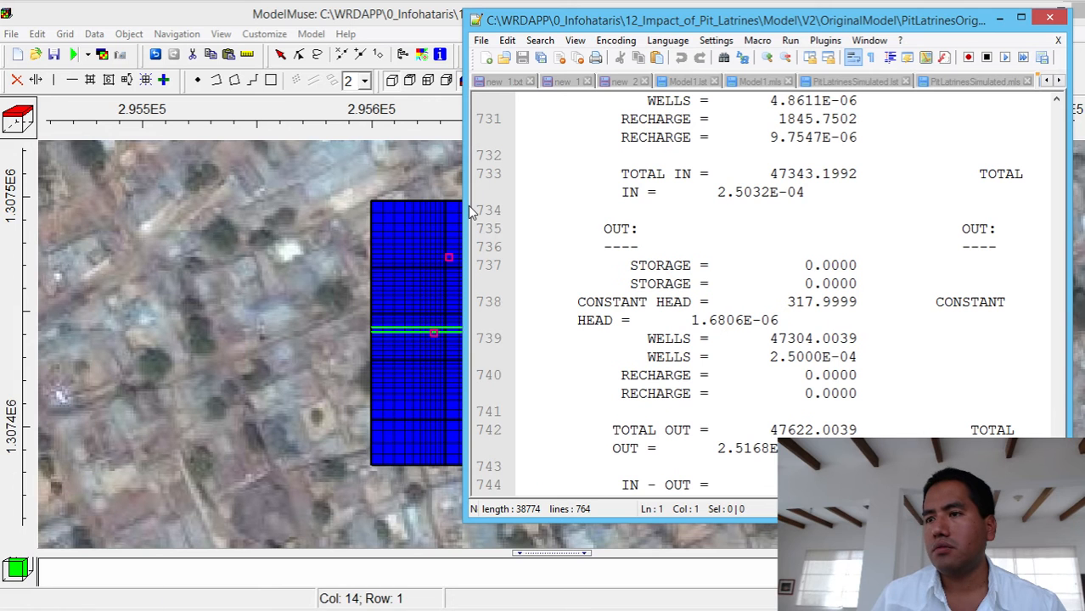
{"action": "left_click_drag", "start_coordinate": [466, 205], "coordinate": [153, 206]}
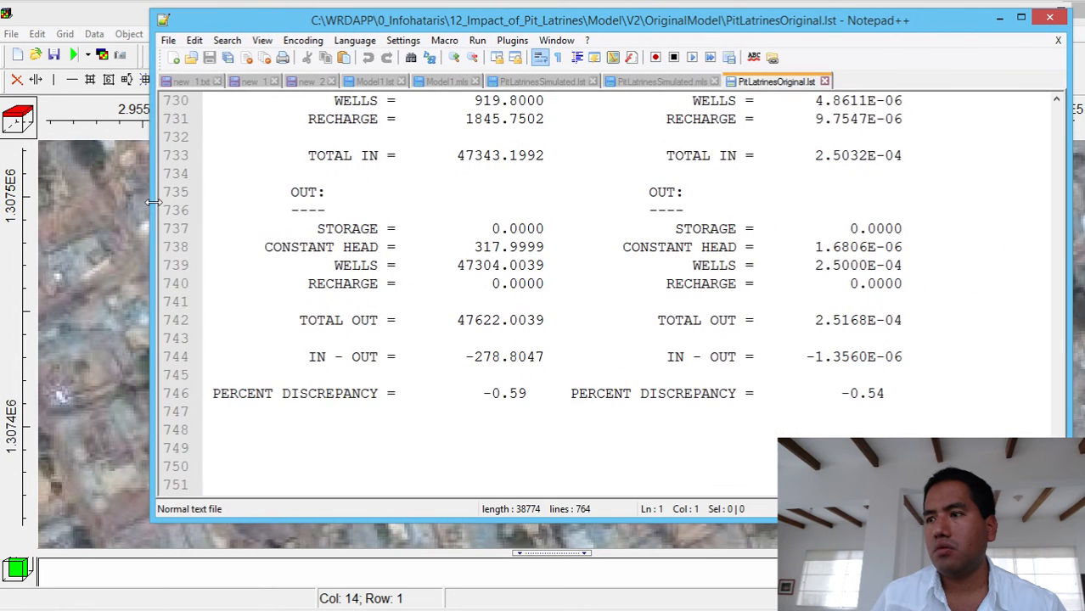
{"action": "scroll", "coordinate": [429, 278], "scroll_direction": "up", "scroll_amount": 1}
{"action": "scroll", "coordinate": [430, 278], "scroll_direction": "down", "scroll_amount": 3}
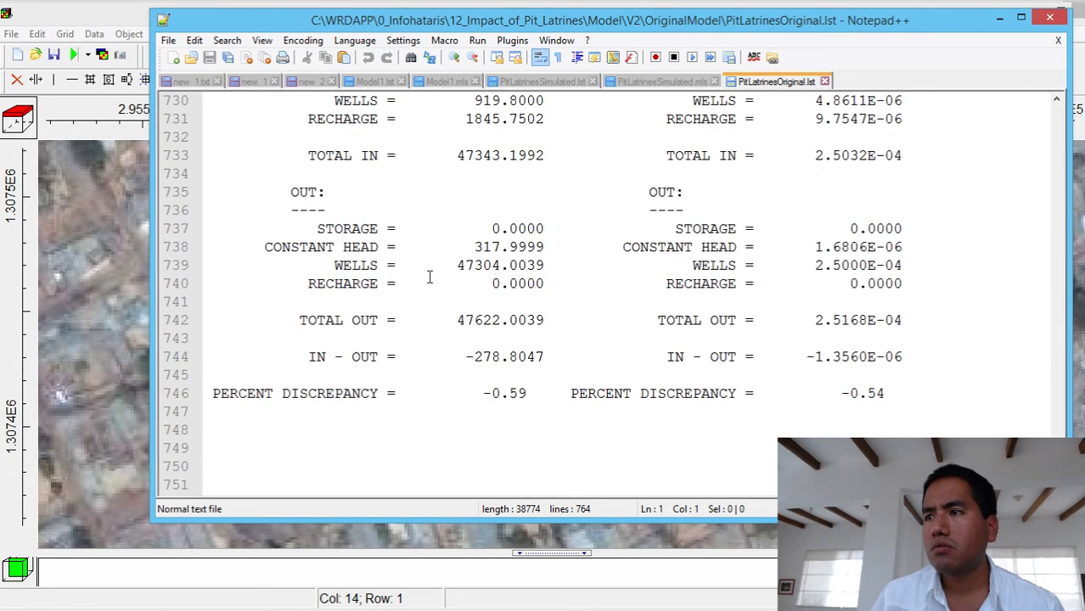
{"action": "scroll", "coordinate": [477, 266], "scroll_direction": "up", "scroll_amount": 2}
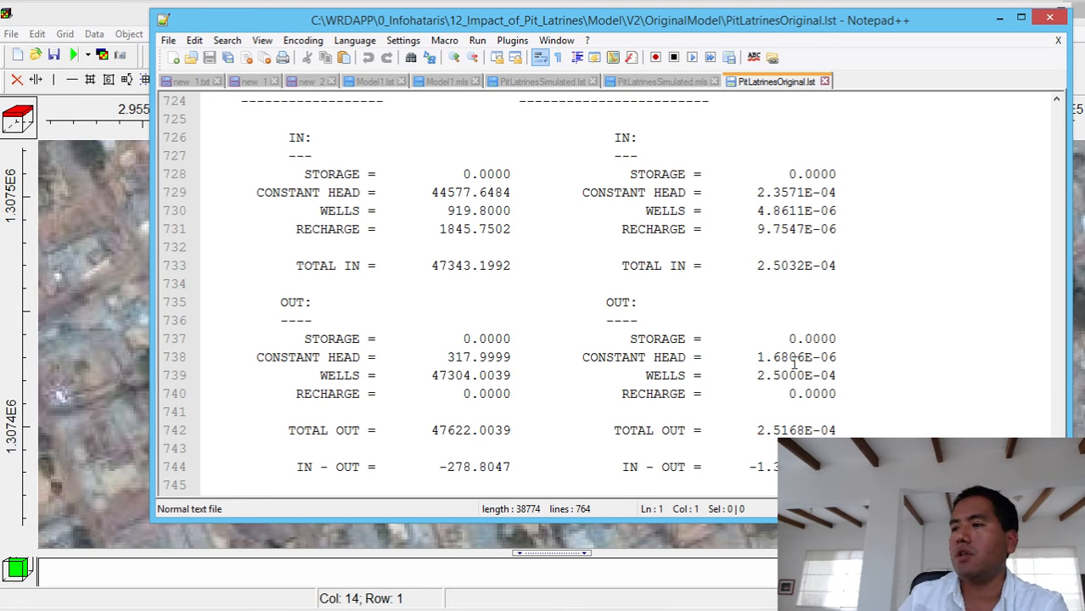
{"action": "left_click", "coordinate": [1051, 19]}
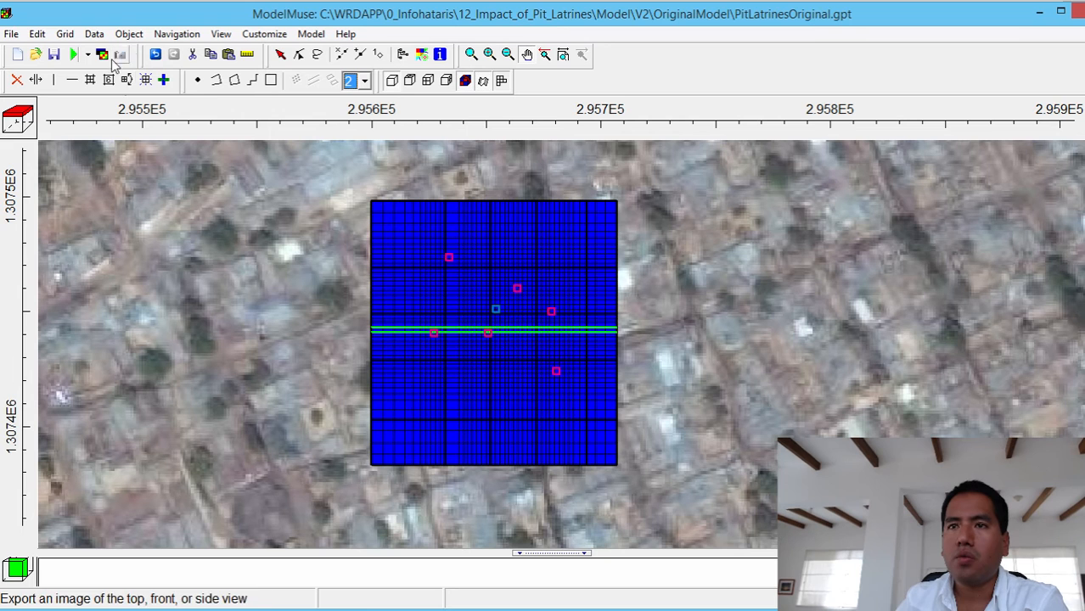
- Remove the grid coloring by setting the displayed data set to none in the data visualization settings
{"action": "left_click", "coordinate": [422, 56]}
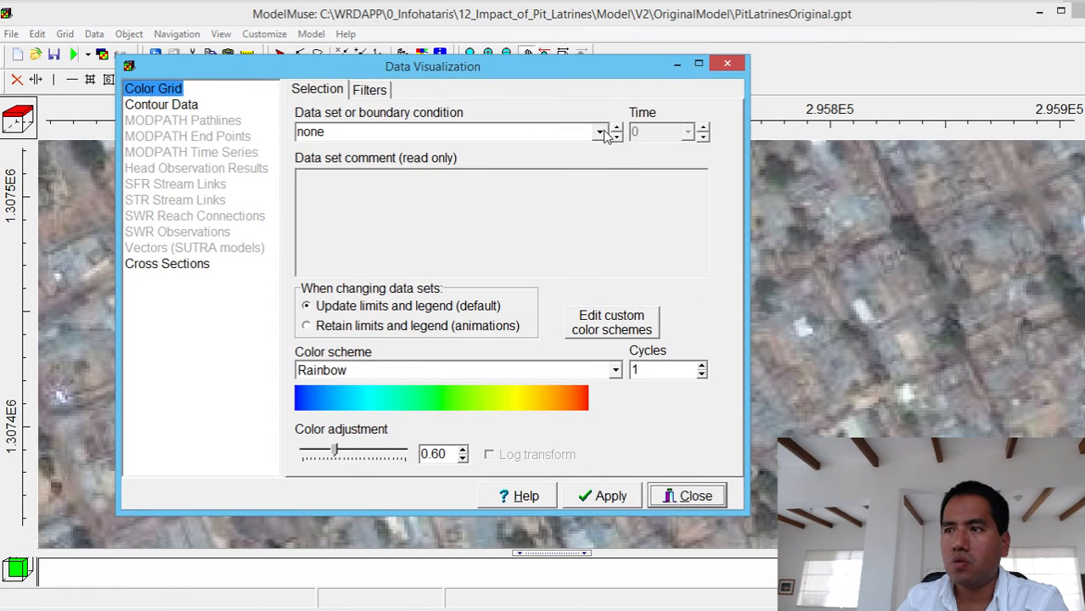
{"action": "left_click", "coordinate": [600, 132]}
{"action": "left_click", "coordinate": [343, 153]}
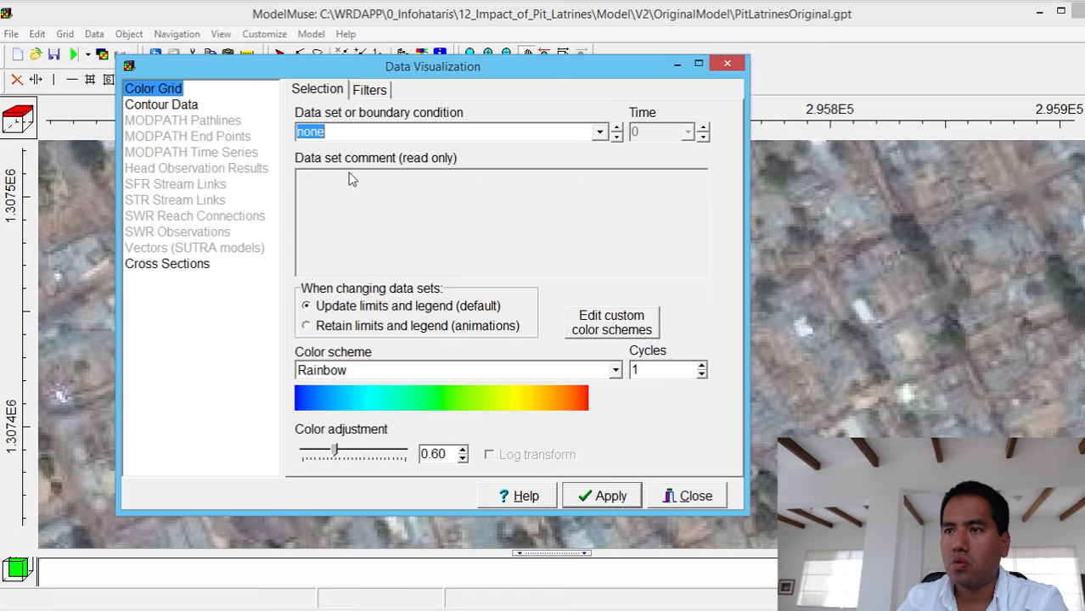
{"action": "left_click", "coordinate": [602, 499]}
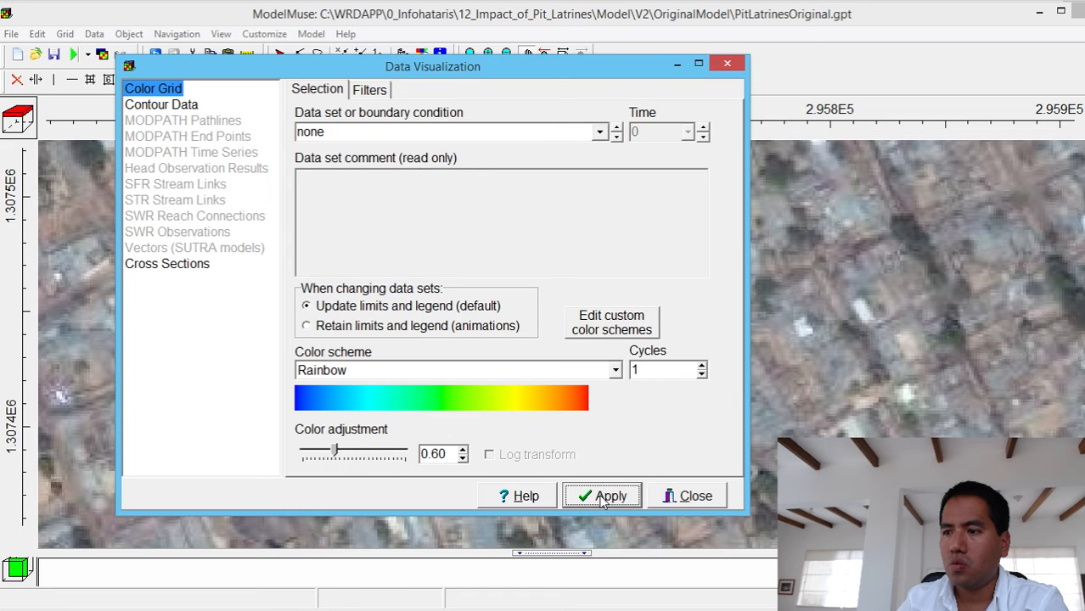
{"action": "left_click", "coordinate": [695, 496]}
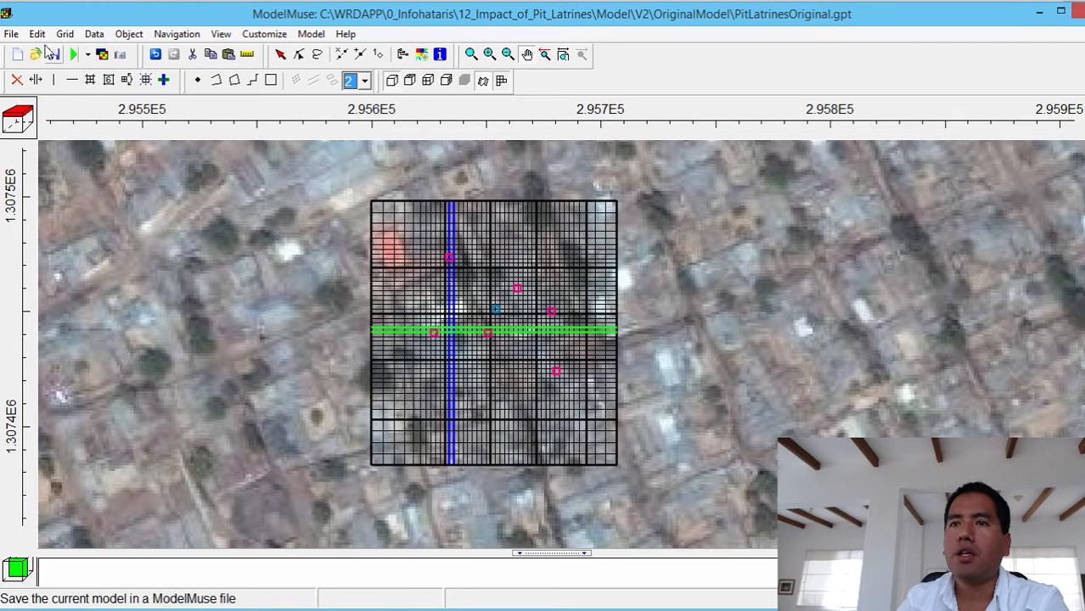
- Import the Period 3, Step 1 heads from PitLatrinesOriginal.fhd as grid contours and show them on a model layer in the top view
{"action": "left_click", "coordinate": [102, 56]}
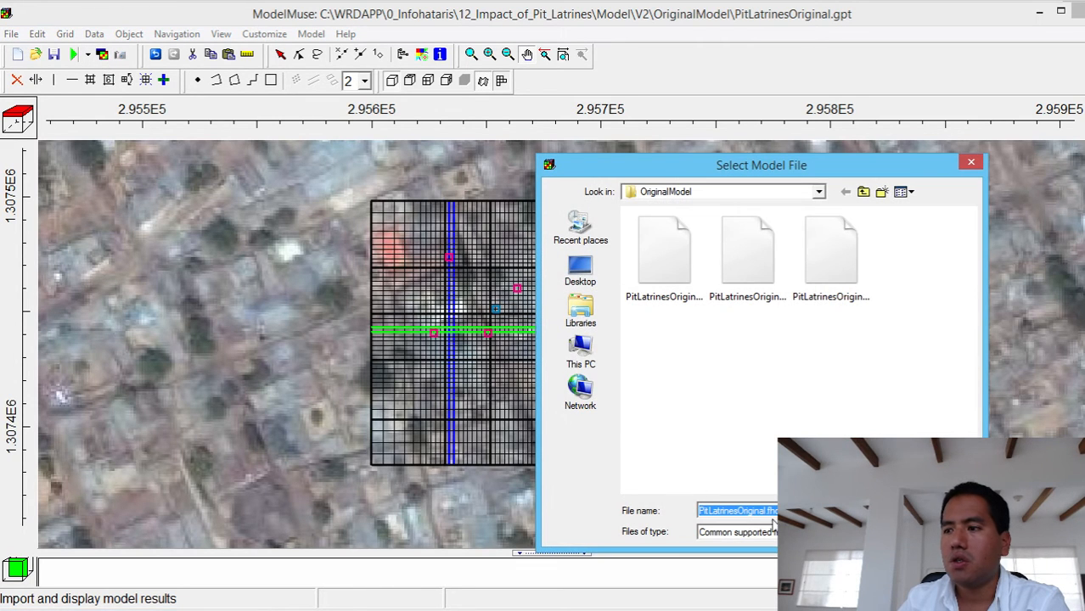
{"action": "left_click", "coordinate": [905, 192]}
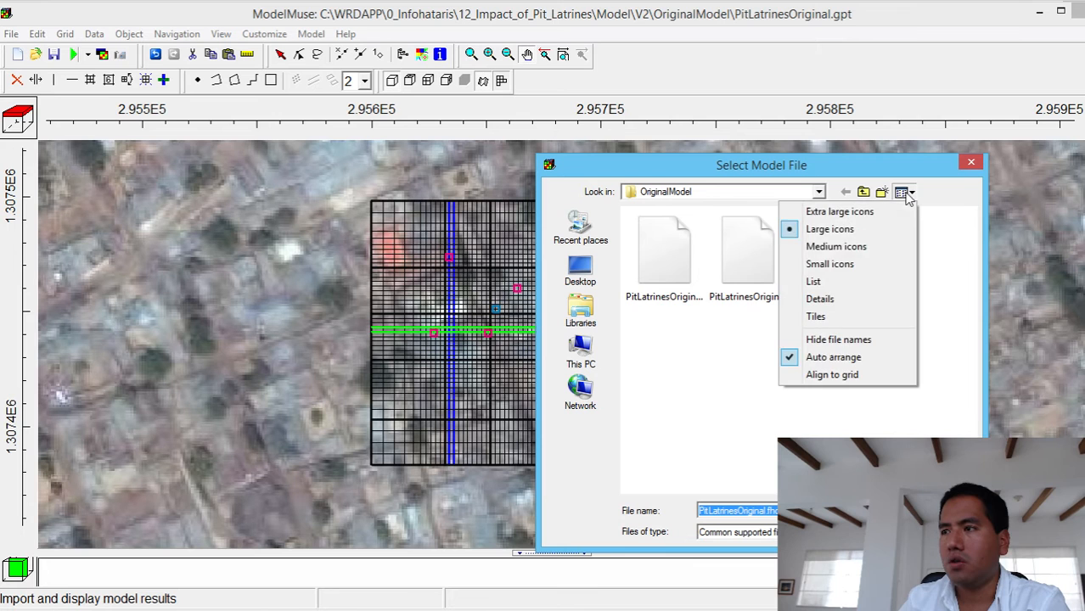
{"action": "left_click", "coordinate": [816, 282]}
{"action": "left_click", "coordinate": [713, 246]}
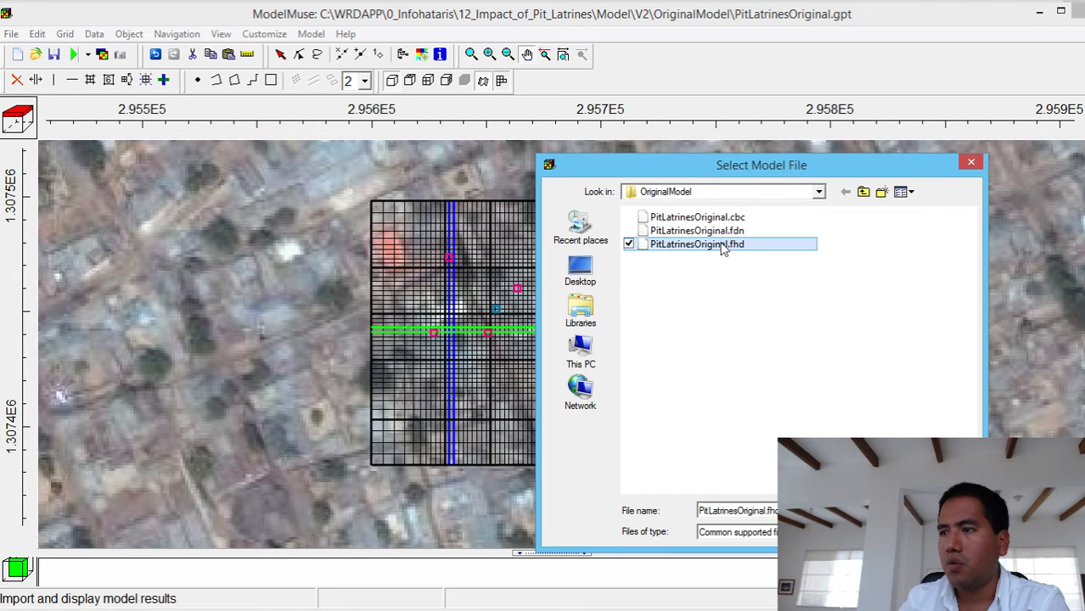
{"action": "double_click", "coordinate": [713, 252]}
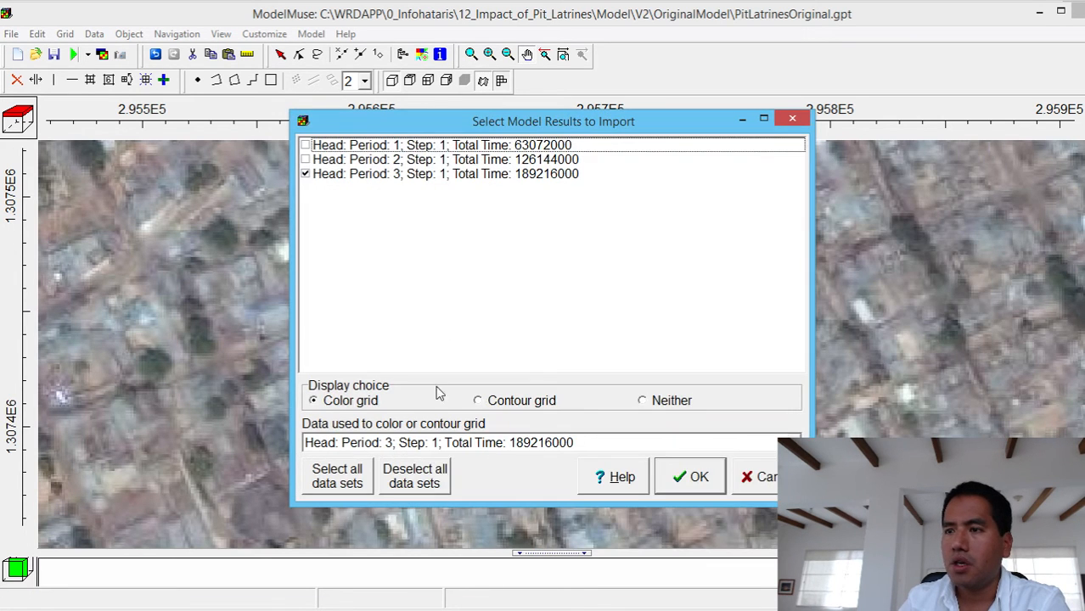
{"action": "left_click", "coordinate": [536, 403]}
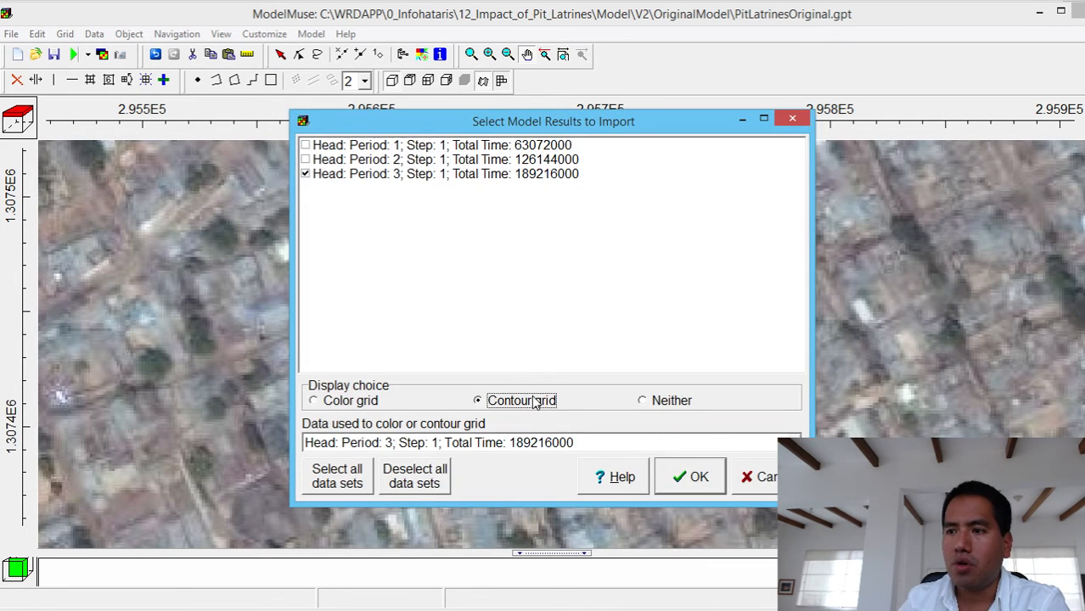
{"action": "left_click", "coordinate": [692, 491]}
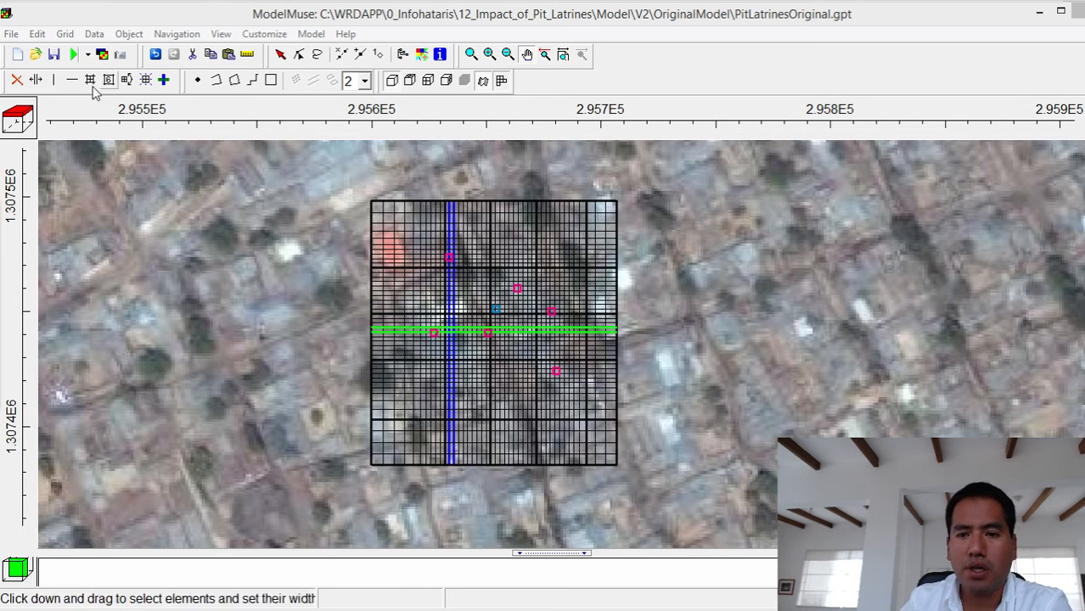
{"action": "left_click", "coordinate": [23, 126]}
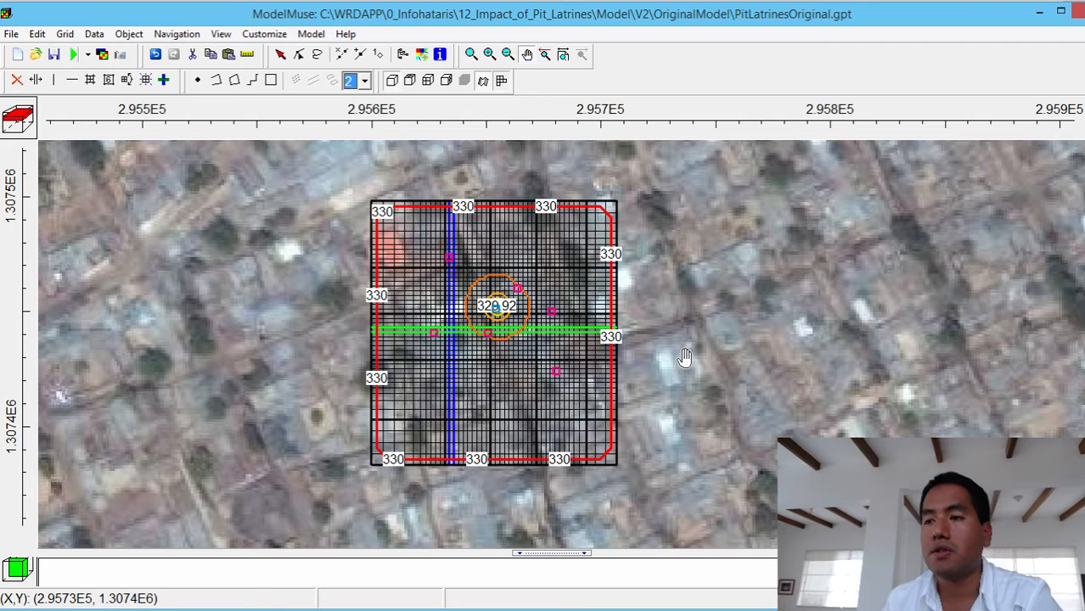
- Apply a contour interval of 0.2 to the Head_P3_S1 contour data
{"action": "left_click", "coordinate": [424, 61]}
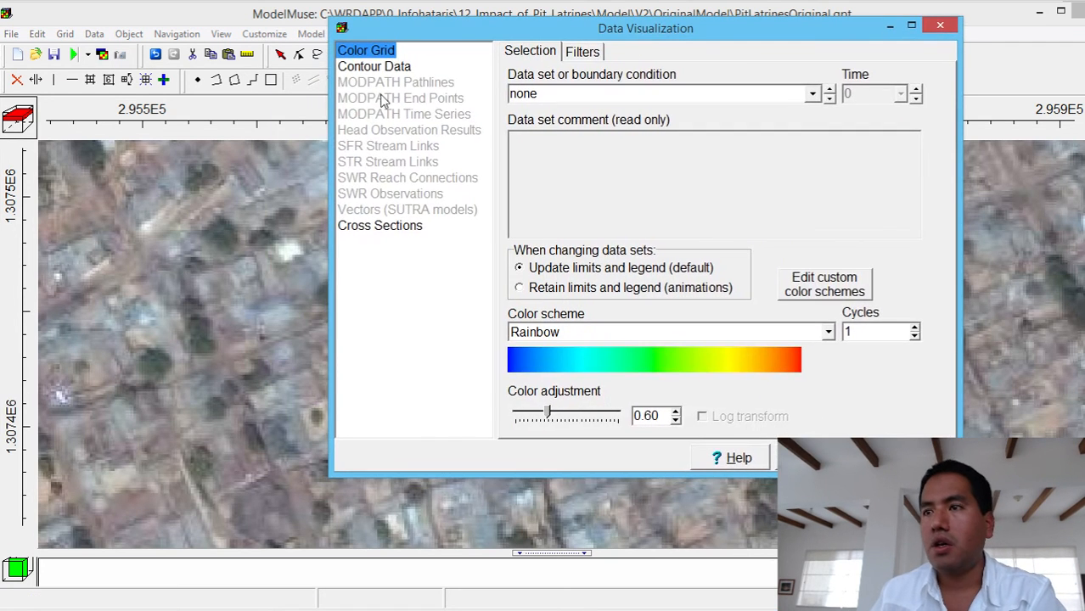
{"action": "left_click", "coordinate": [374, 66]}
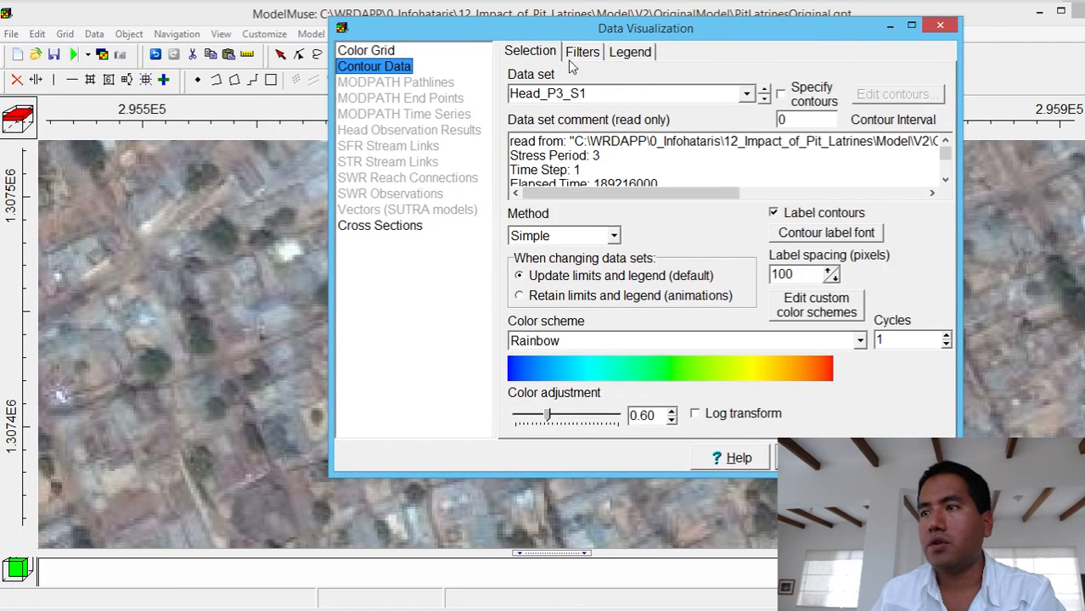
{"action": "double_click", "coordinate": [797, 119]}
{"action": "type", "text": "0.2"}
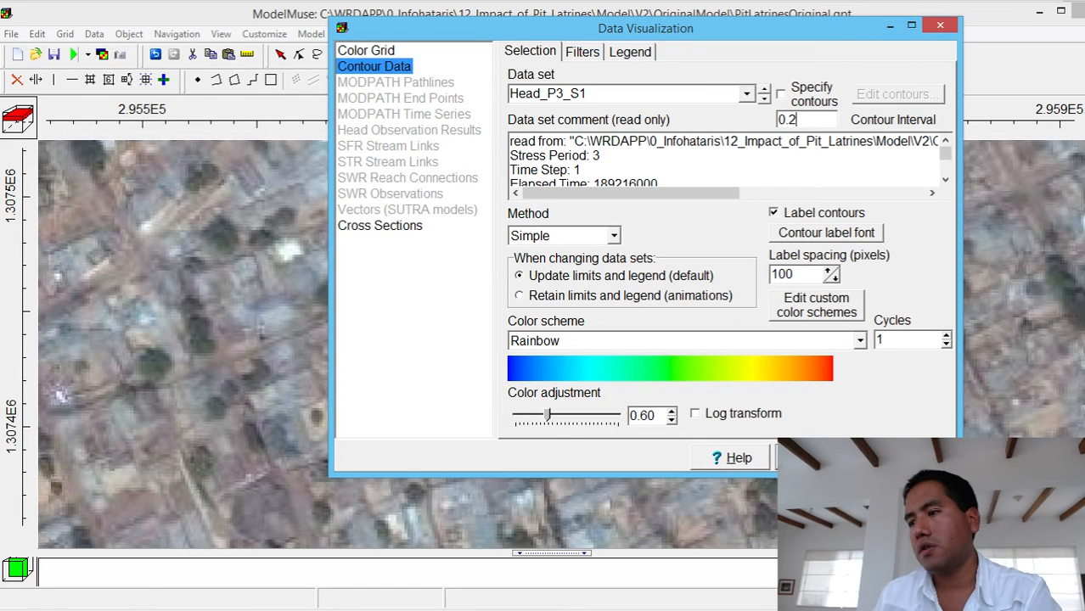
{"action": "left_click", "coordinate": [815, 458]}
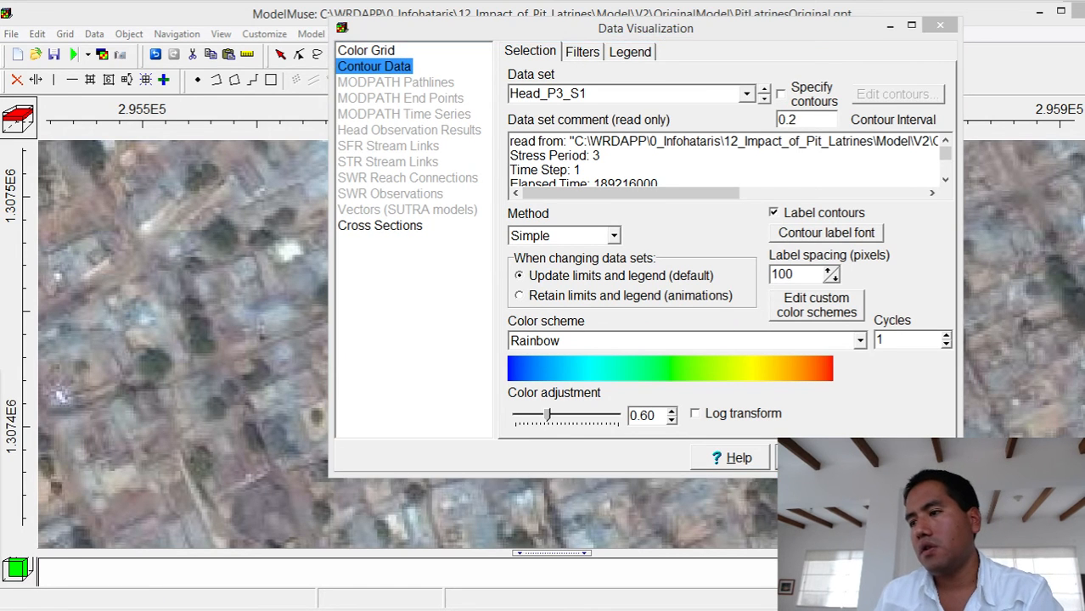
- Reduce the Head_P3_S1 contour interval to 0.02 and apply it
{"action": "left_click_drag", "start_coordinate": [756, 29], "coordinate": [667, 137]}
{"action": "left_click", "coordinate": [696, 227]}
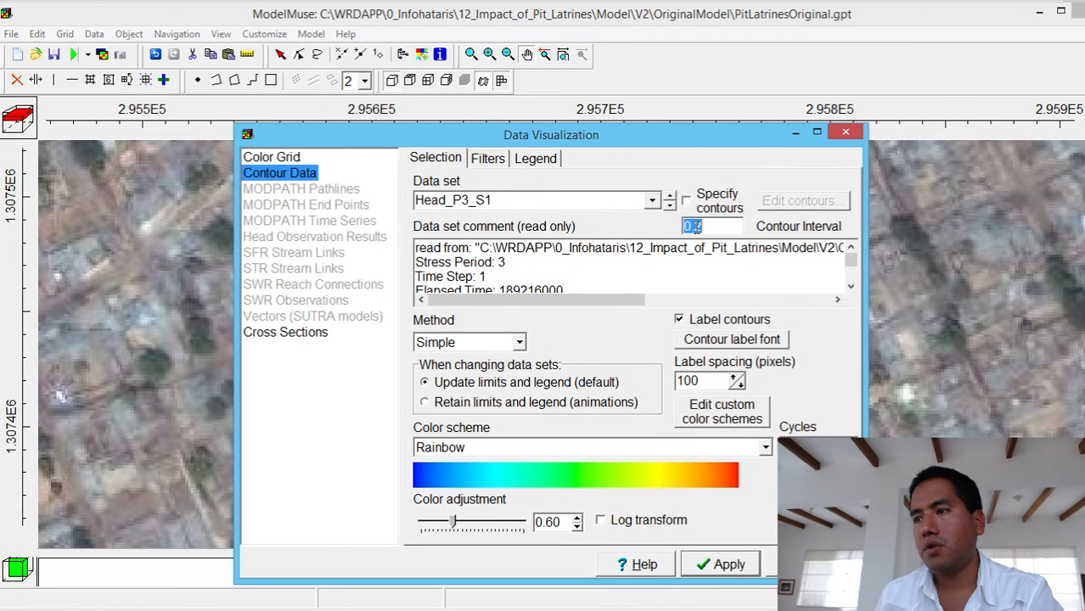
{"action": "type", "text": "0"}
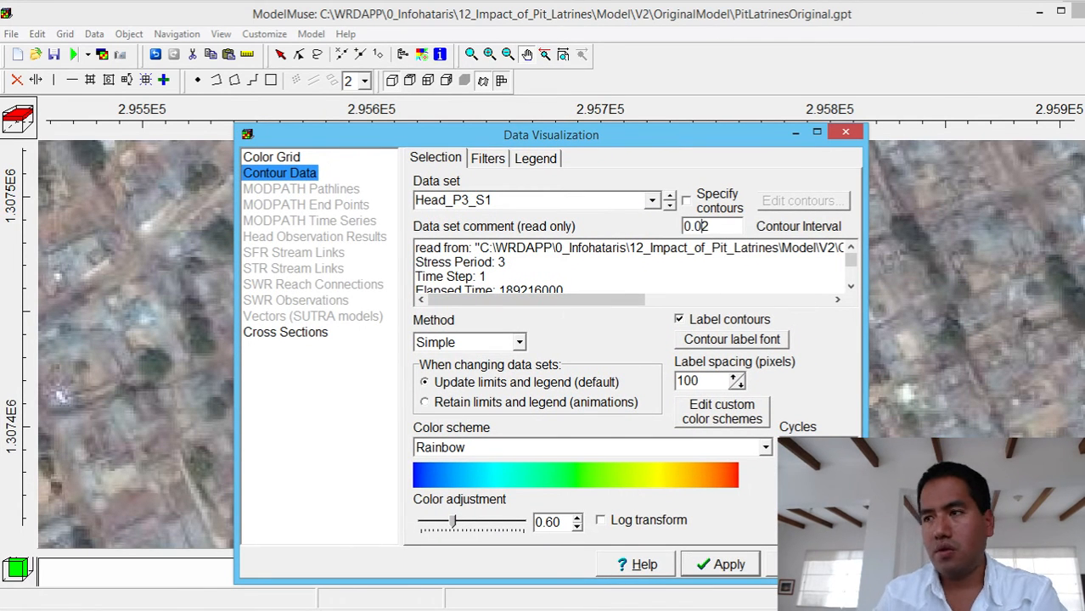
{"action": "left_click", "coordinate": [726, 569]}
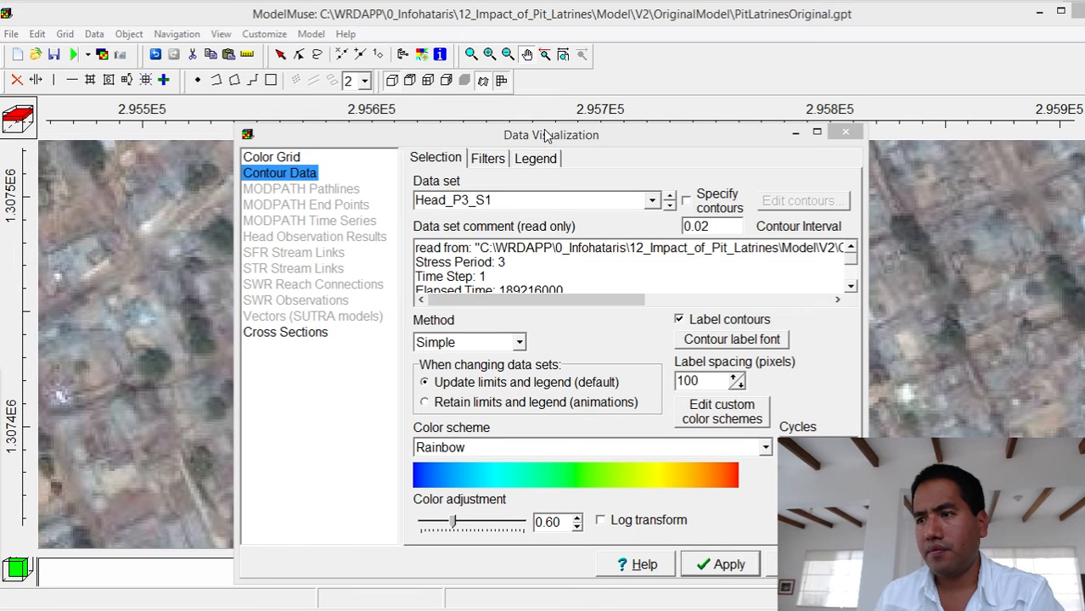
- Set the Head_P3_S1 contour interval to 0.002, apply it, check the contours on the map, and close the visualization settings
{"action": "left_click_drag", "start_coordinate": [560, 140], "coordinate": [606, 205]}
{"action": "double_click", "coordinate": [747, 292]}
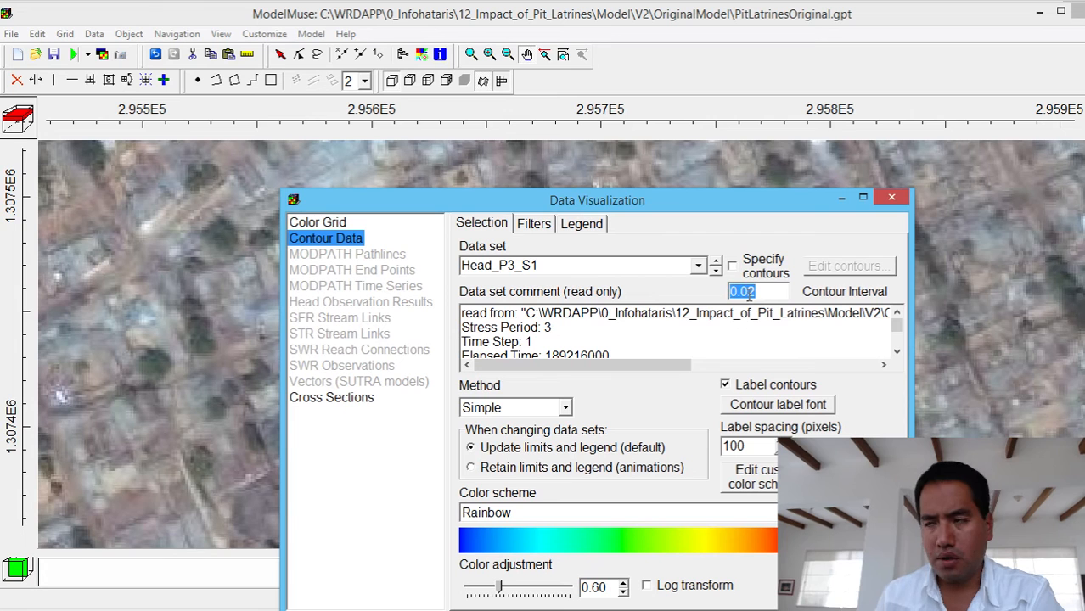
{"action": "type", "text": "0.002"}
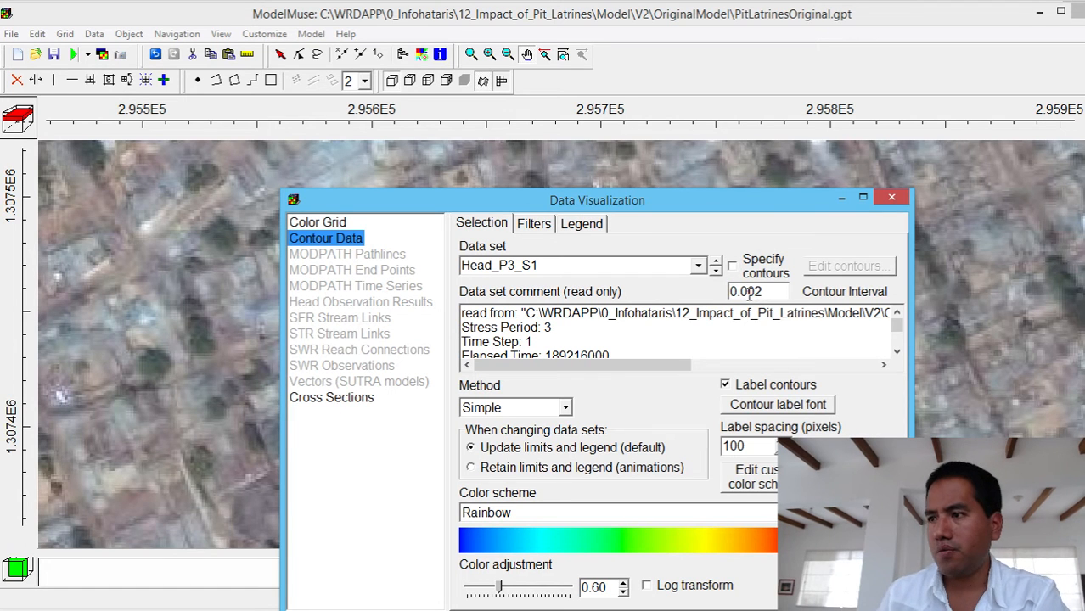
{"action": "left_click", "coordinate": [798, 608]}
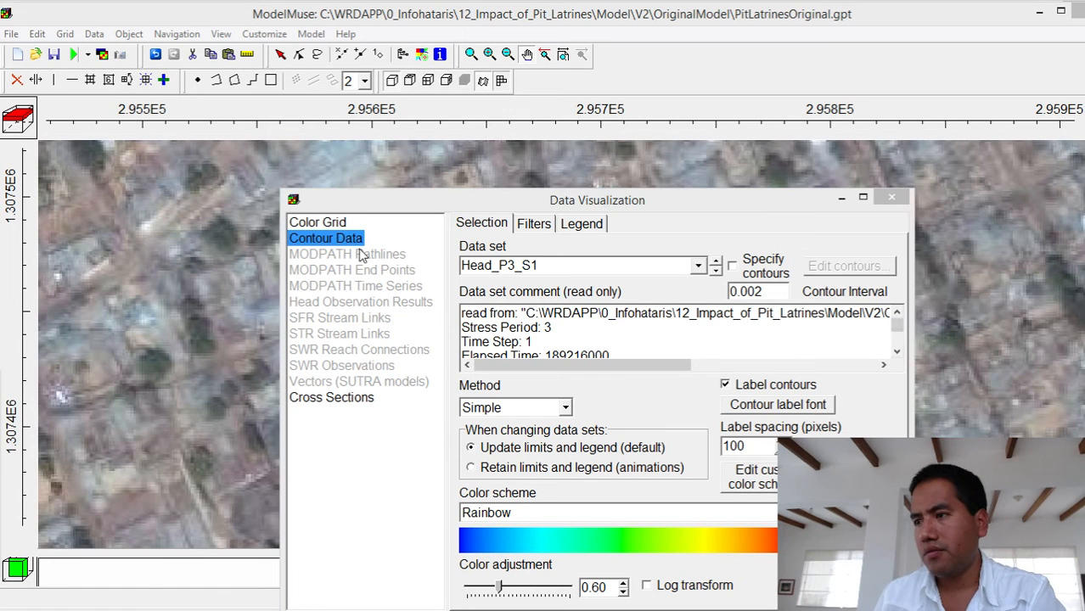
{"action": "left_click_drag", "start_coordinate": [517, 200], "coordinate": [567, 413]}
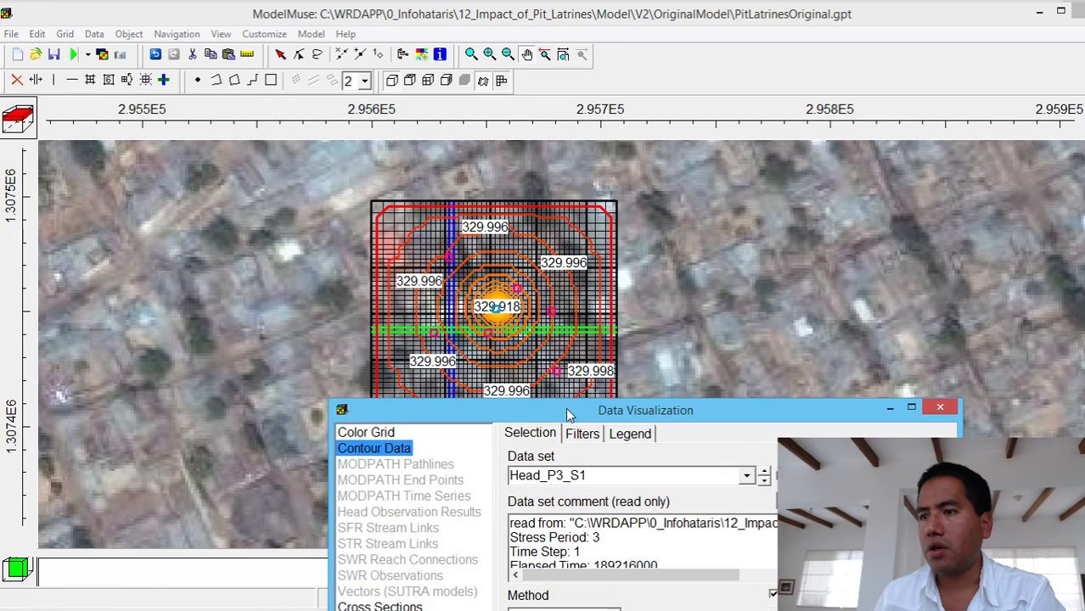
{"action": "left_click", "coordinate": [939, 411]}
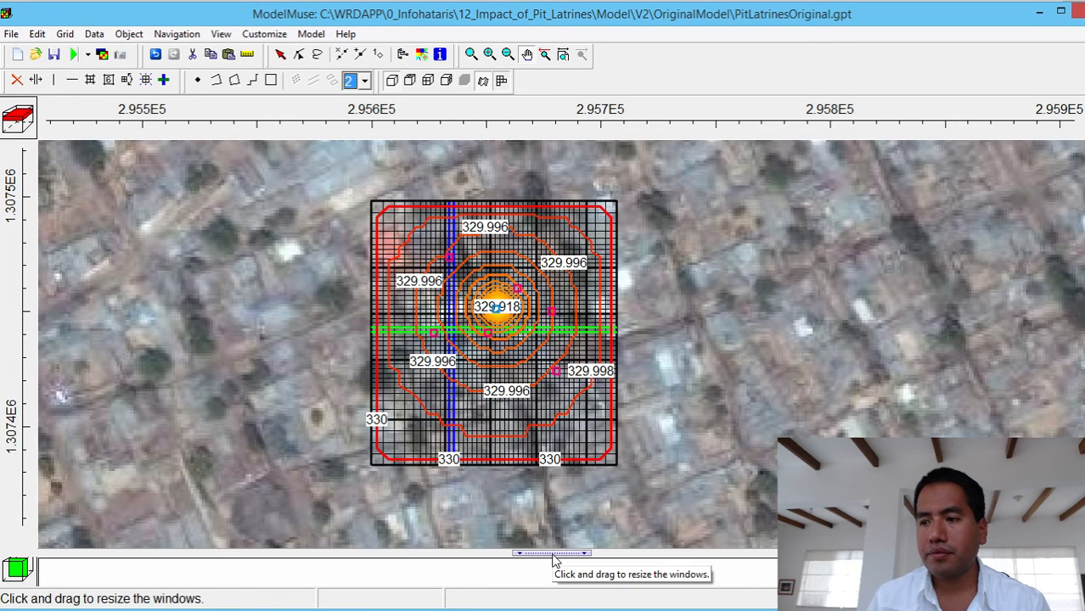
- Enlarge the front cross-section view and add Water_Table_P3_S1 from the water table model results to the data sets plotted in cross sections
{"action": "left_click_drag", "start_coordinate": [553, 560], "coordinate": [559, 384]}
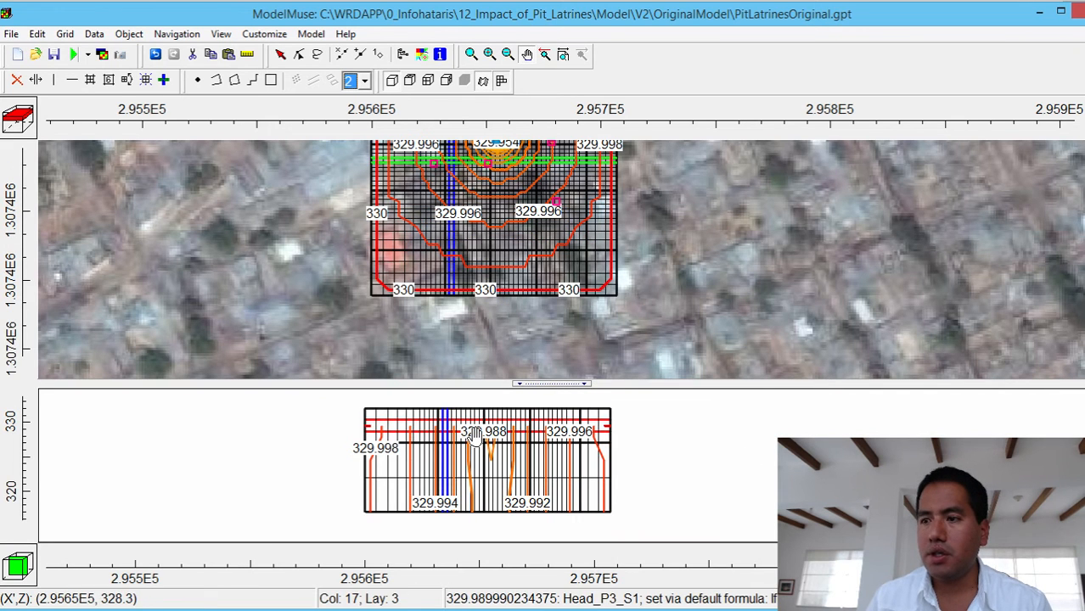
{"action": "left_click", "coordinate": [420, 56]}
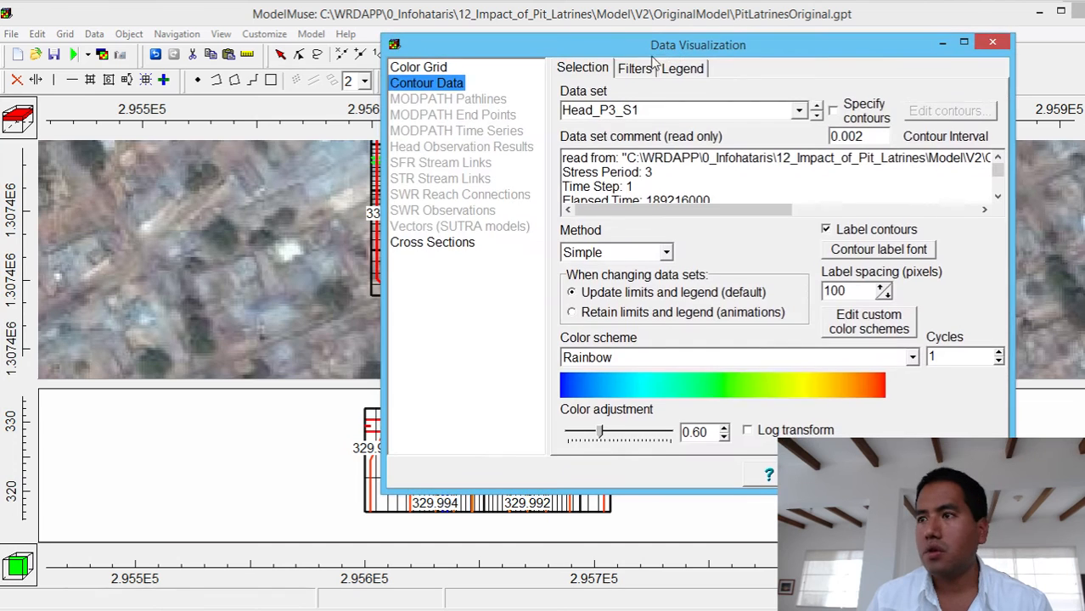
{"action": "left_click", "coordinate": [459, 242]}
{"action": "left_click", "coordinate": [562, 69]}
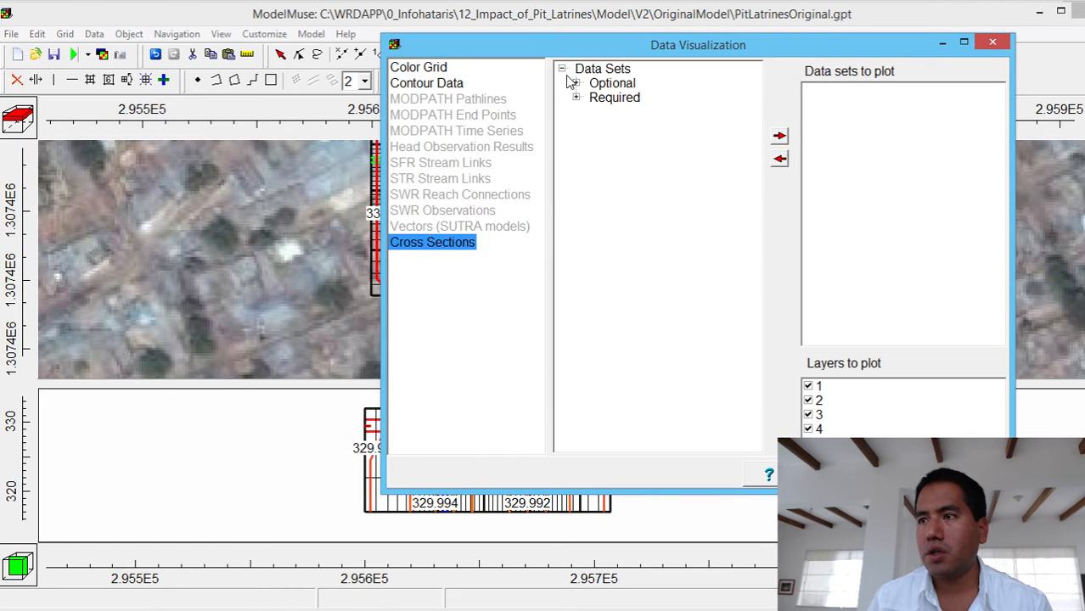
{"action": "left_click", "coordinate": [575, 83]}
{"action": "left_click", "coordinate": [590, 125]}
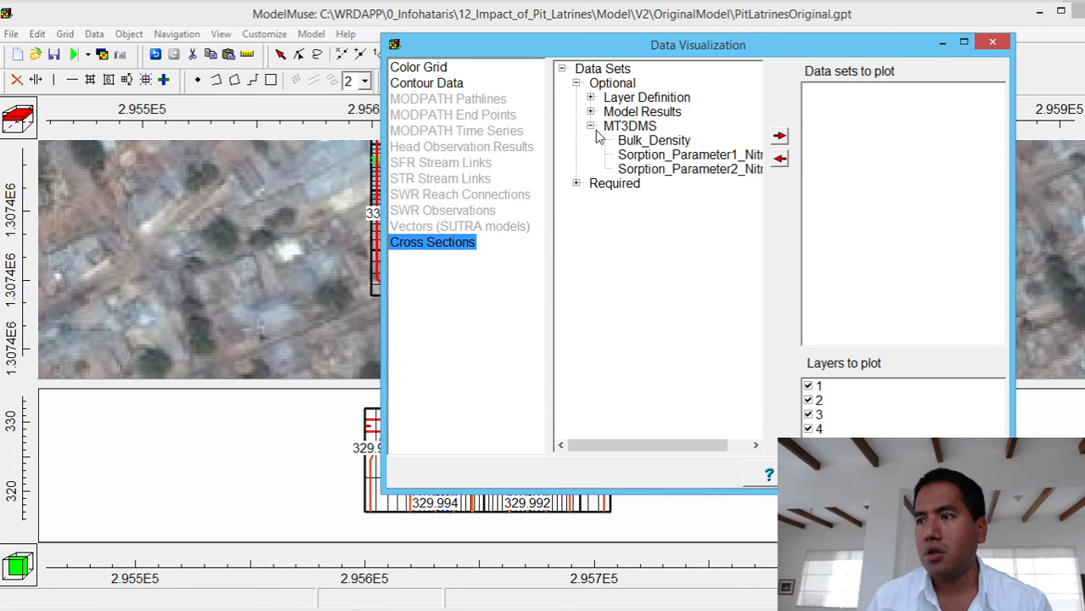
{"action": "left_click", "coordinate": [590, 112]}
{"action": "left_click", "coordinate": [590, 111]}
{"action": "left_click", "coordinate": [590, 98]}
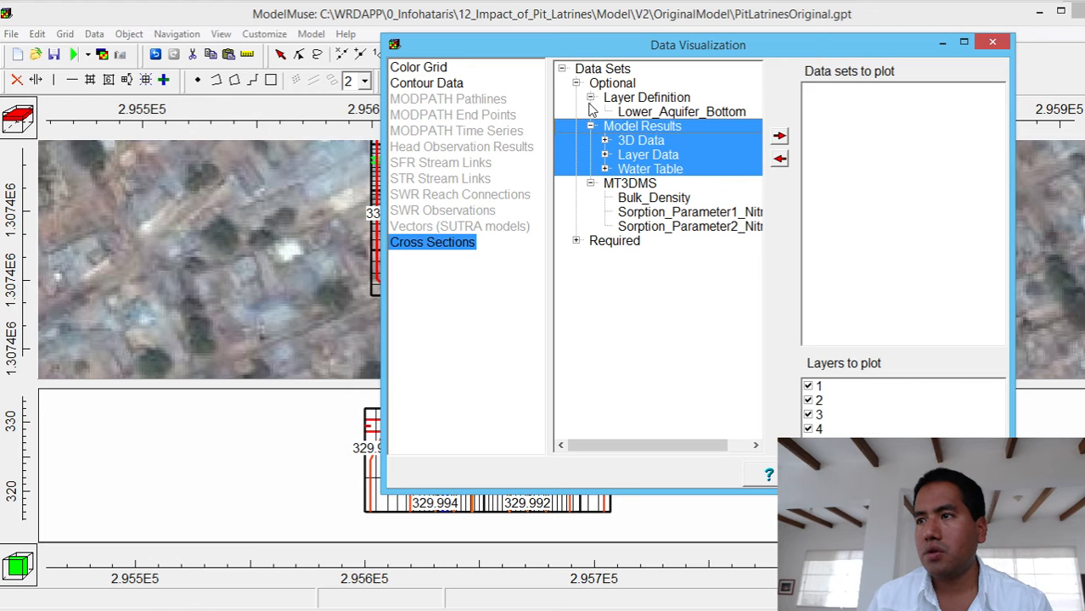
{"action": "left_click", "coordinate": [604, 169]}
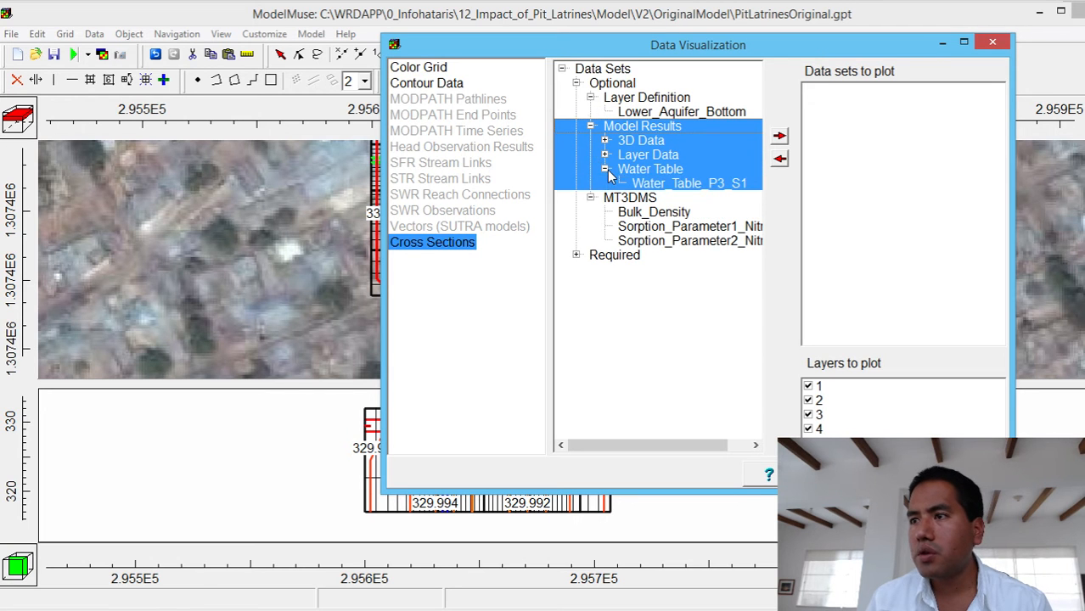
{"action": "left_click", "coordinate": [652, 184]}
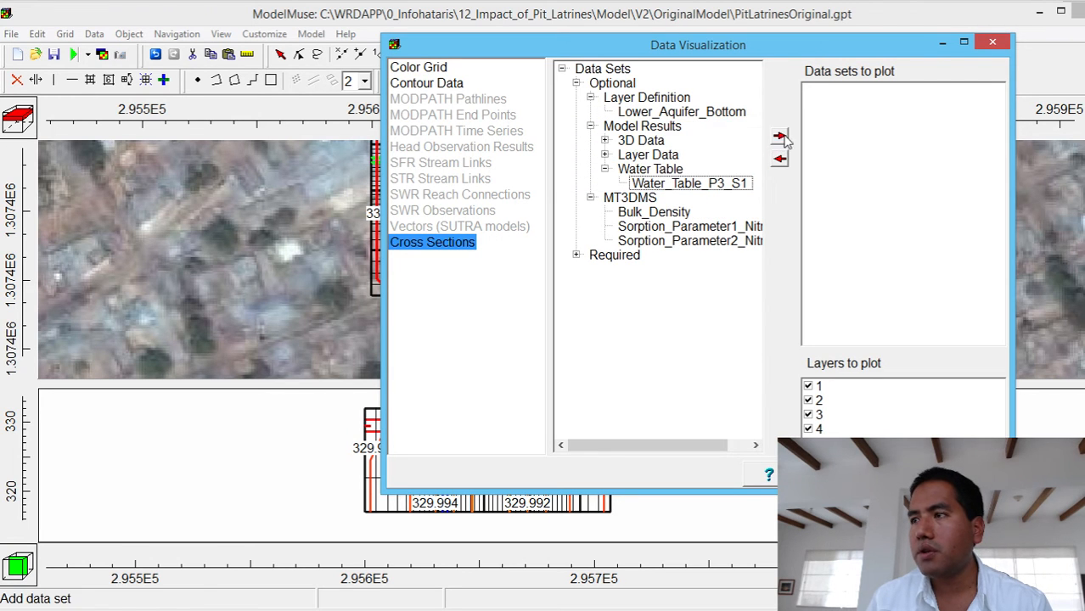
{"action": "left_click", "coordinate": [737, 183]}
{"action": "left_click", "coordinate": [779, 137]}
- Color the Water_Table_P3_S1 cross-section line red, apply the change, and close the visualization settings
{"action": "left_click", "coordinate": [976, 90]}
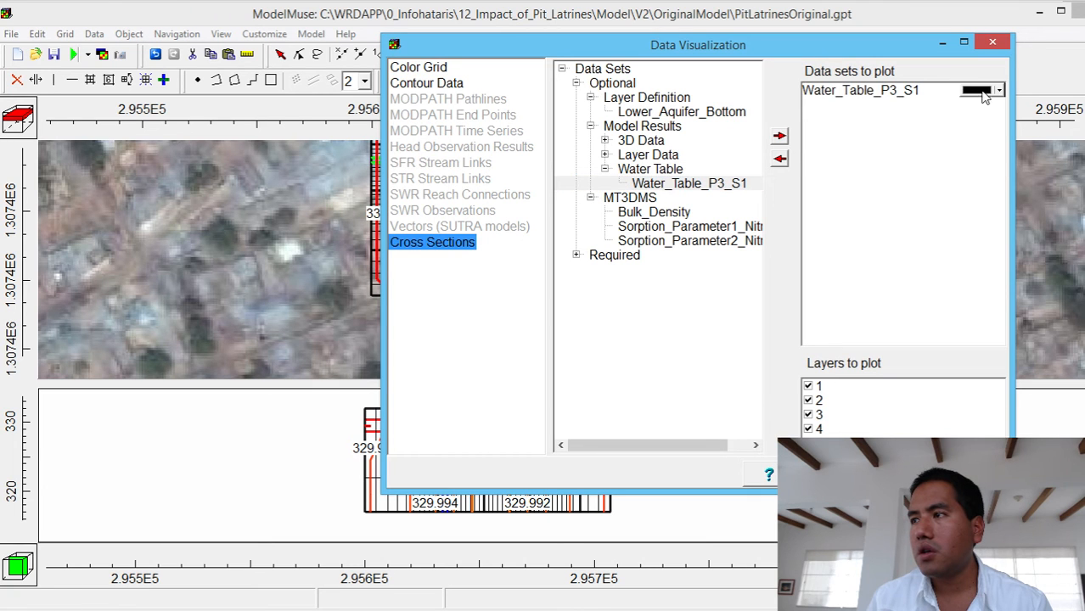
{"action": "left_click", "coordinate": [999, 90]}
{"action": "left_click", "coordinate": [971, 126]}
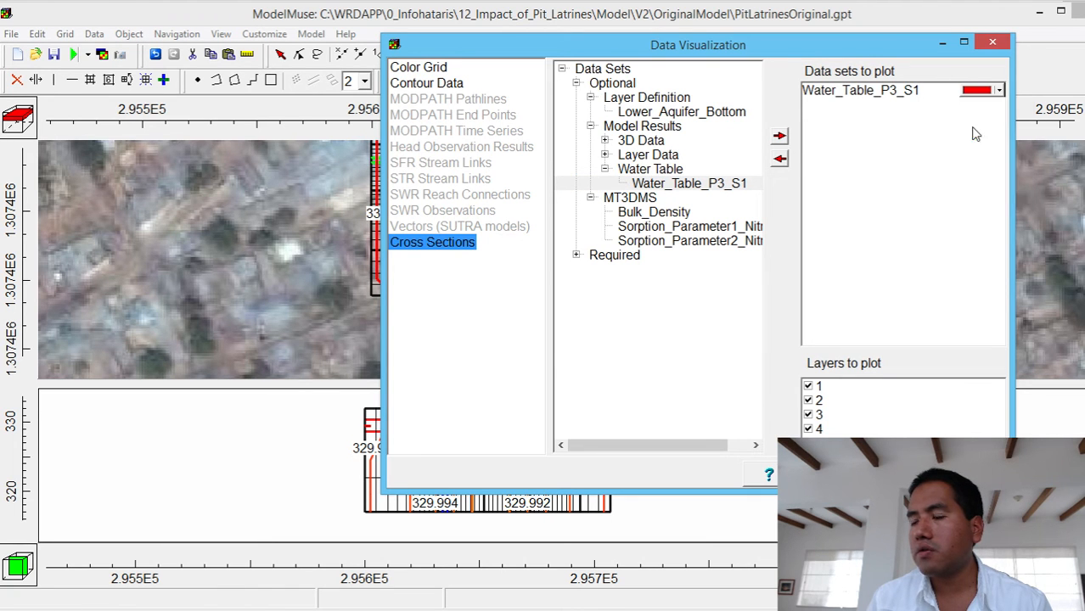
{"action": "left_click", "coordinate": [876, 475]}
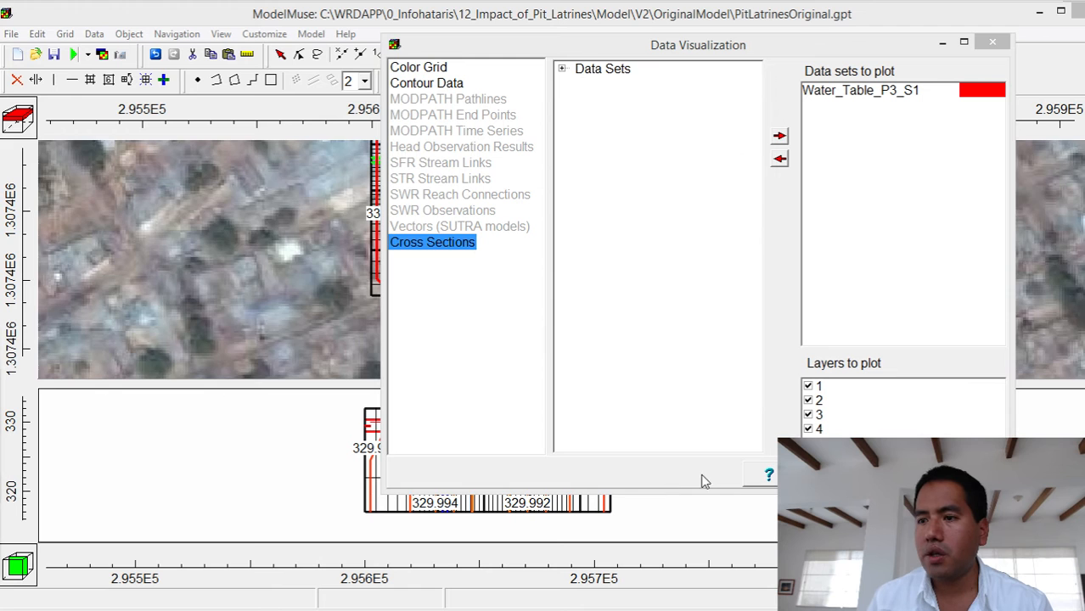
{"action": "left_click", "coordinate": [963, 474]}
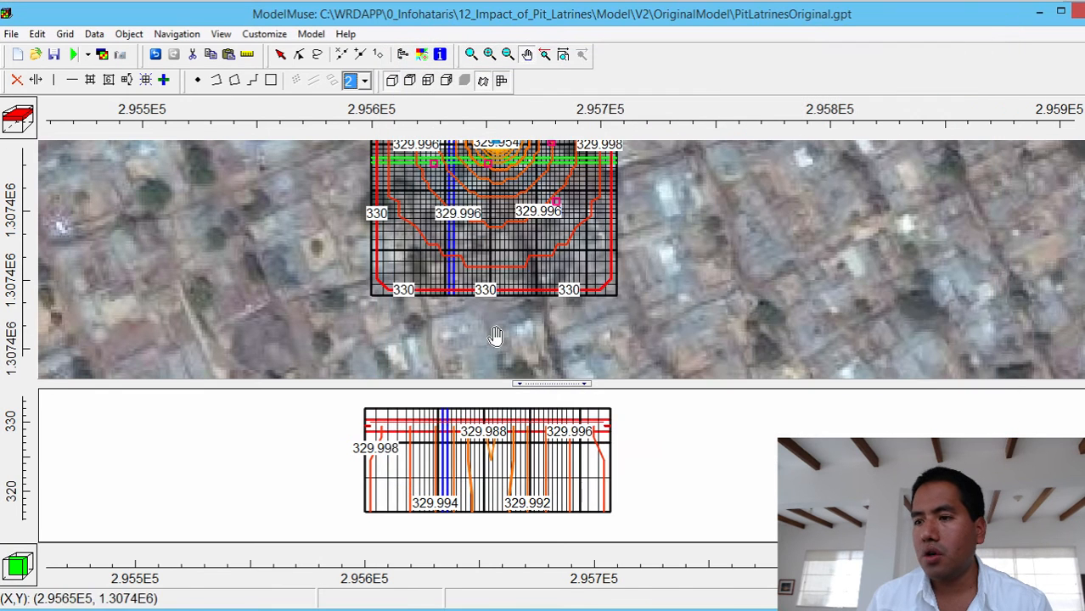
- Show only the active edge of the grid and zoom in on the upper part of the front cross section to inspect the water table
{"action": "left_click", "coordinate": [502, 80]}
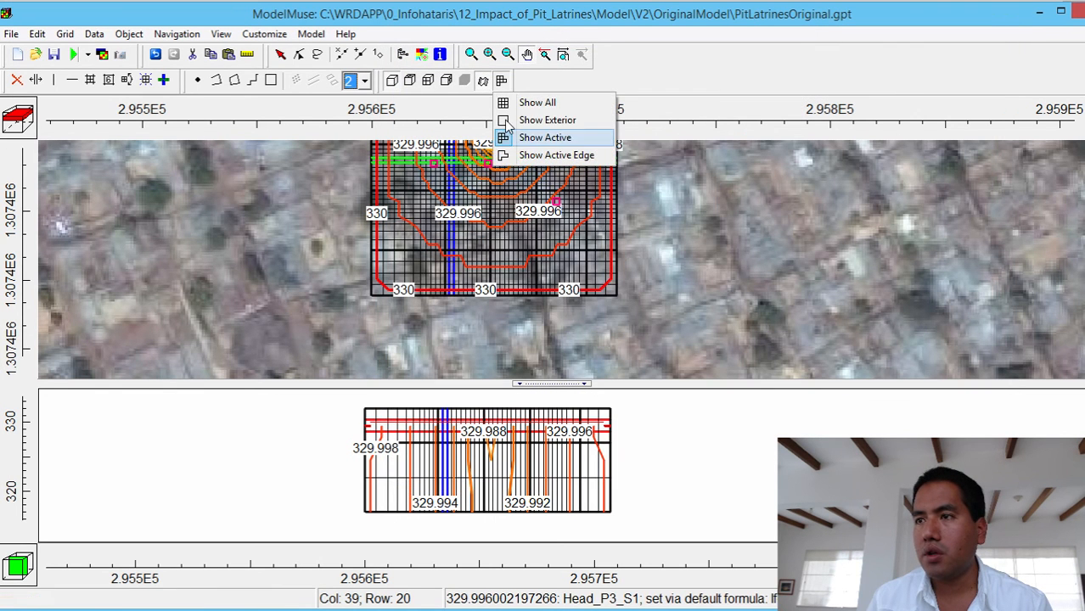
{"action": "left_click", "coordinate": [543, 156]}
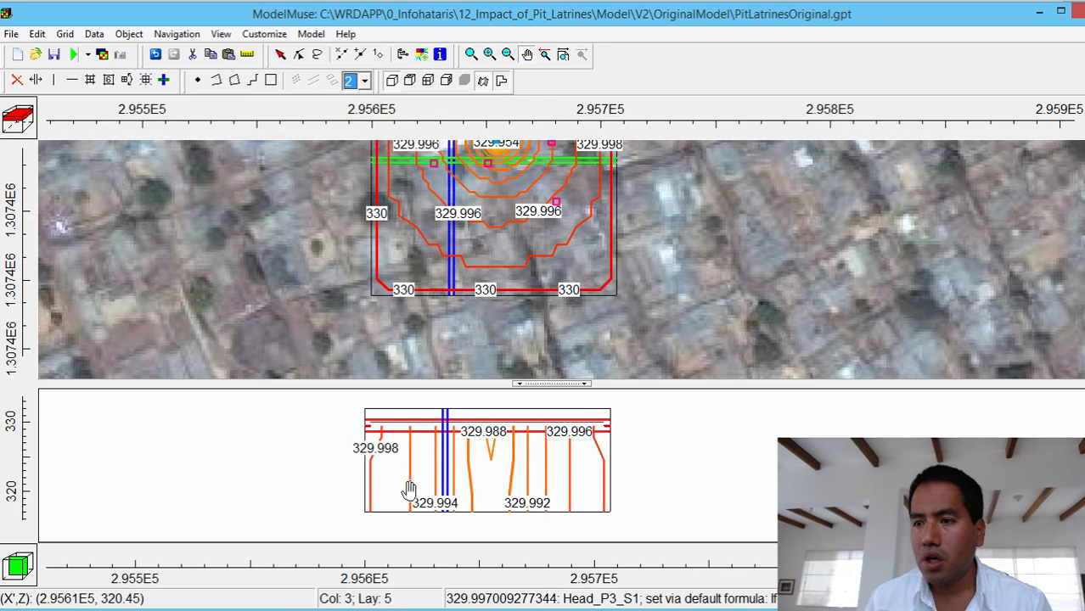
{"action": "left_click", "coordinate": [471, 54]}
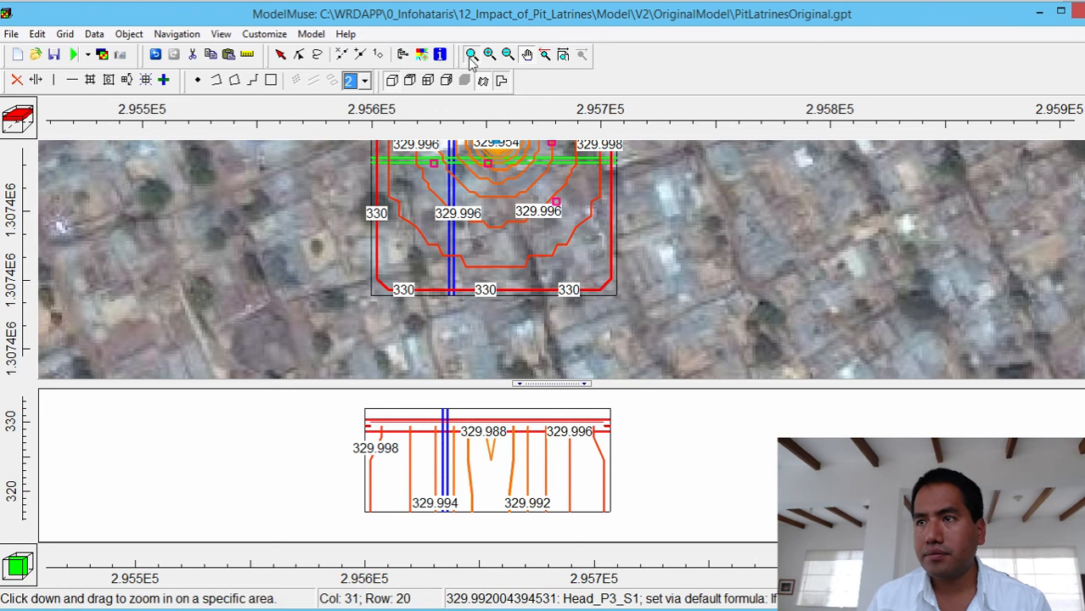
{"action": "left_click_drag", "start_coordinate": [620, 463], "coordinate": [354, 406]}
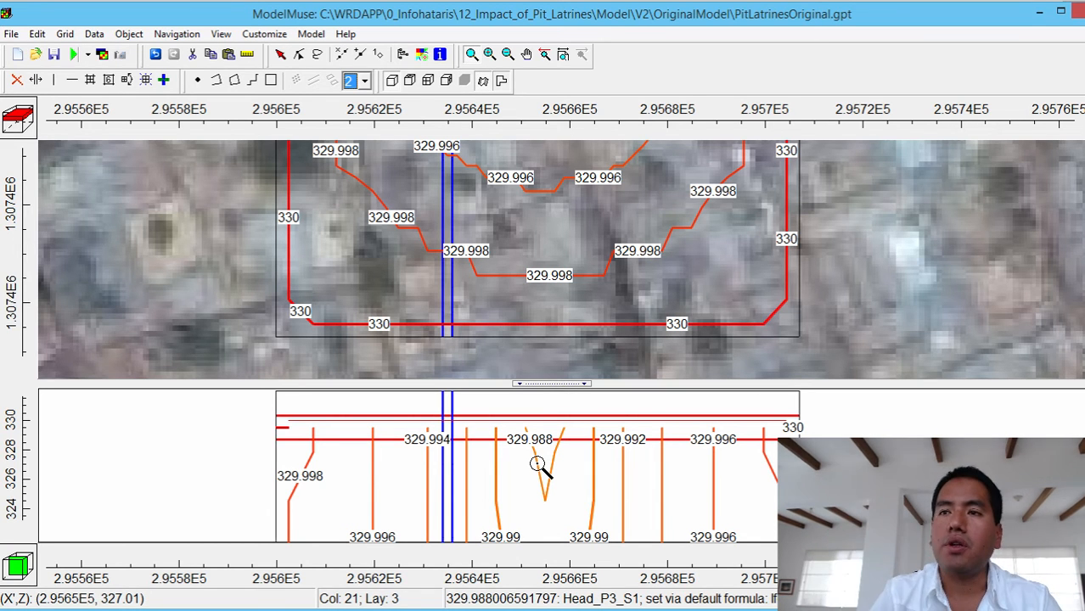
- Export the MT3DMS input files for PitLatrinesOriginal with Execute model enabled to start the transport simulation
{"action": "left_click", "coordinate": [89, 55]}
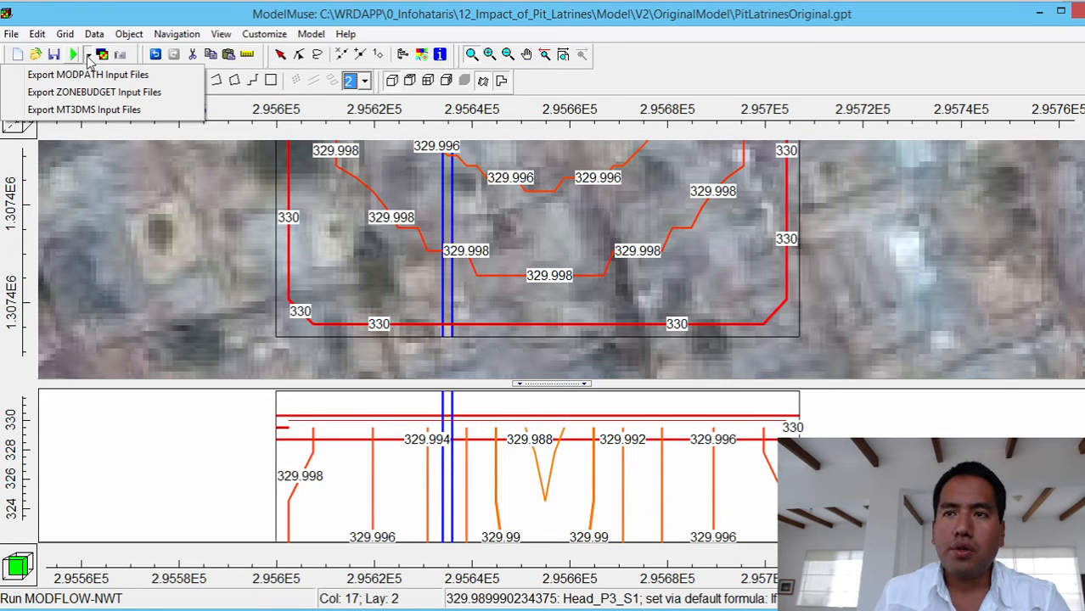
{"action": "left_click", "coordinate": [88, 111]}
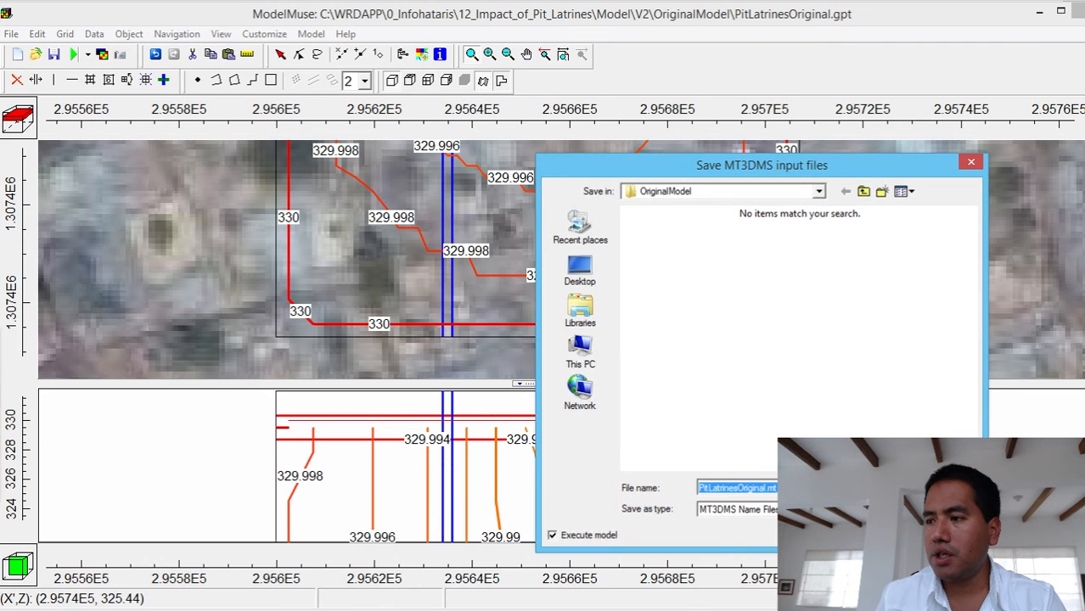
{"action": "left_click", "coordinate": [959, 489]}
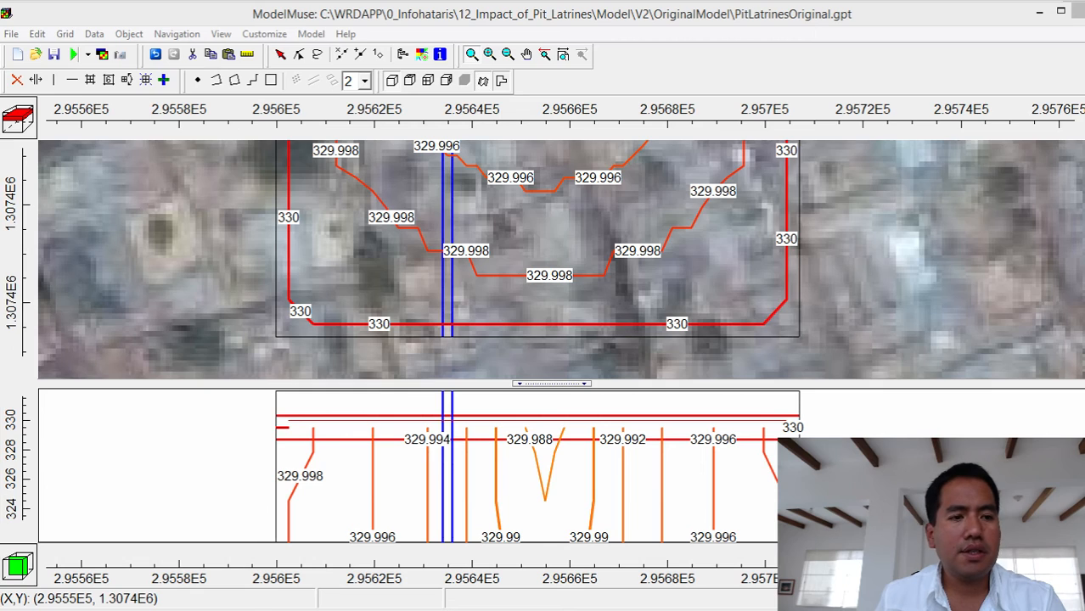
{"action": "left_click_drag", "start_coordinate": [422, 151], "coordinate": [686, 140]}
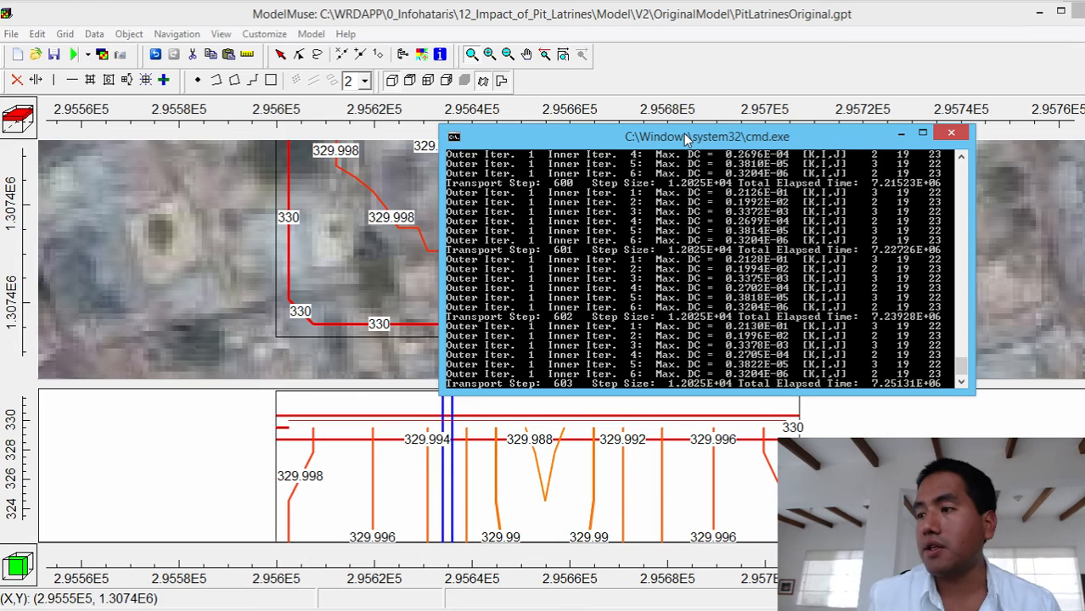
- Stop the running transport simulation by closing its command window, and close the original model to return to PitLatrinesSimulated
{"action": "left_click", "coordinate": [952, 136]}
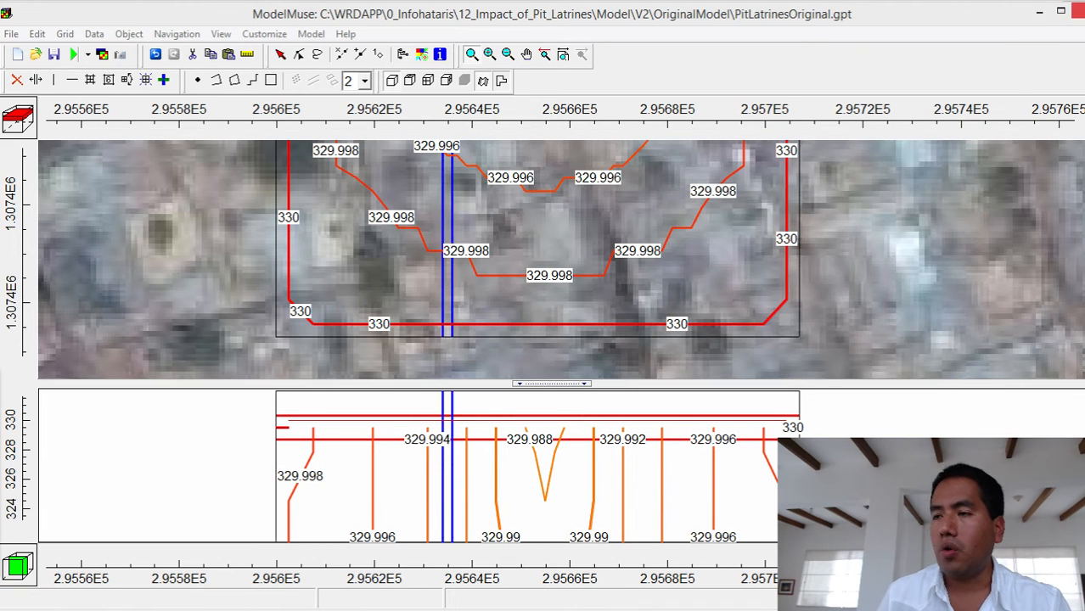
{"action": "left_click", "coordinate": [1076, 11]}
{"action": "left_click", "coordinate": [762, 452]}
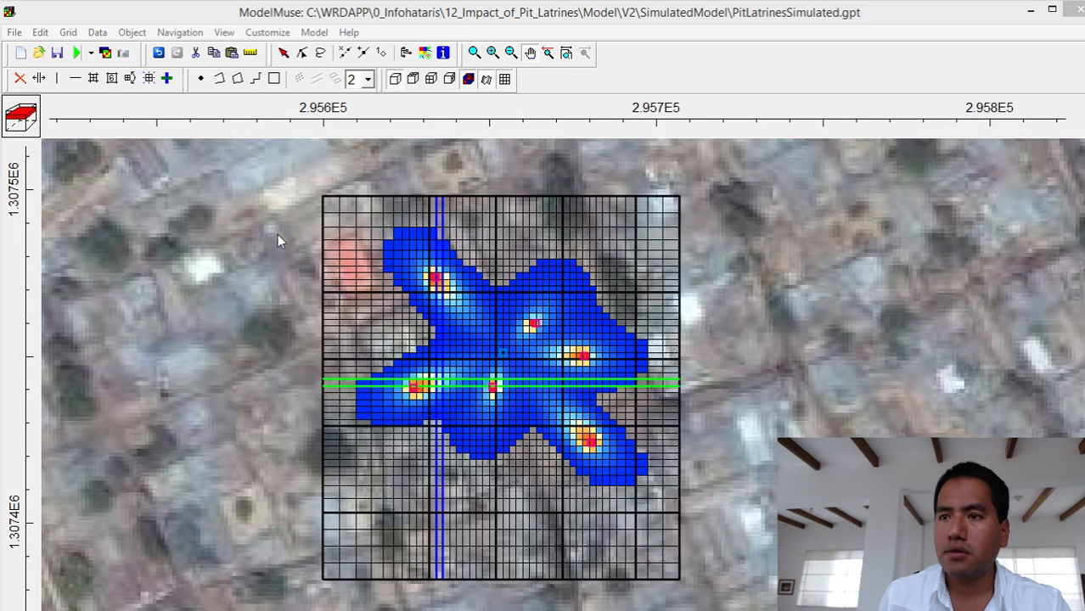
- Browse to the V2 SimulatedModel folder in the file manager, look over the simulated model's files, and close the window
{"action": "key", "text": "super+e"}
{"action": "left_click", "coordinate": [260, 201]}
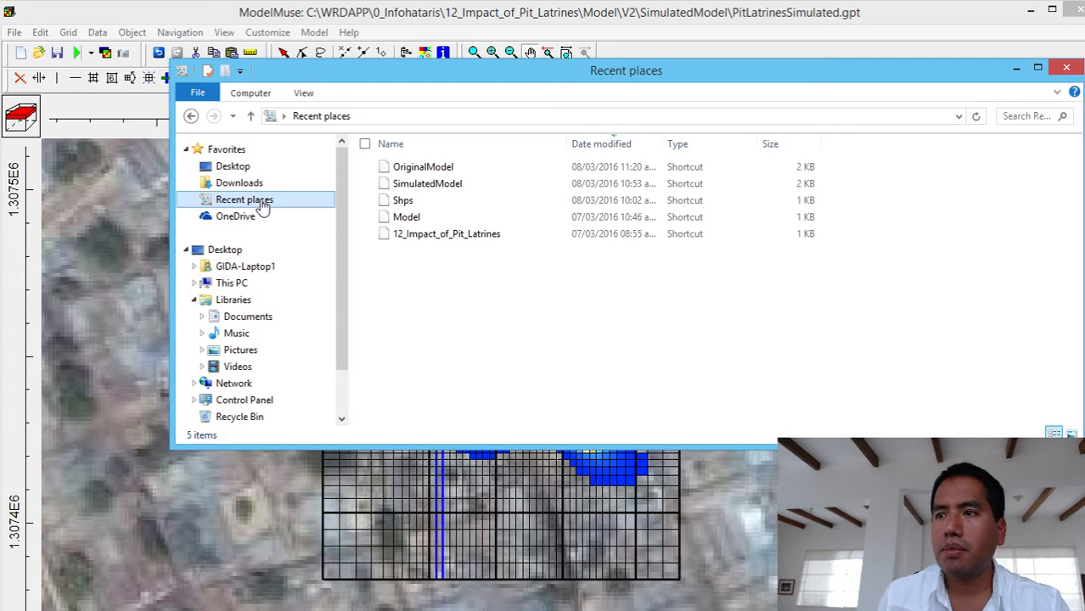
{"action": "double_click", "coordinate": [387, 187]}
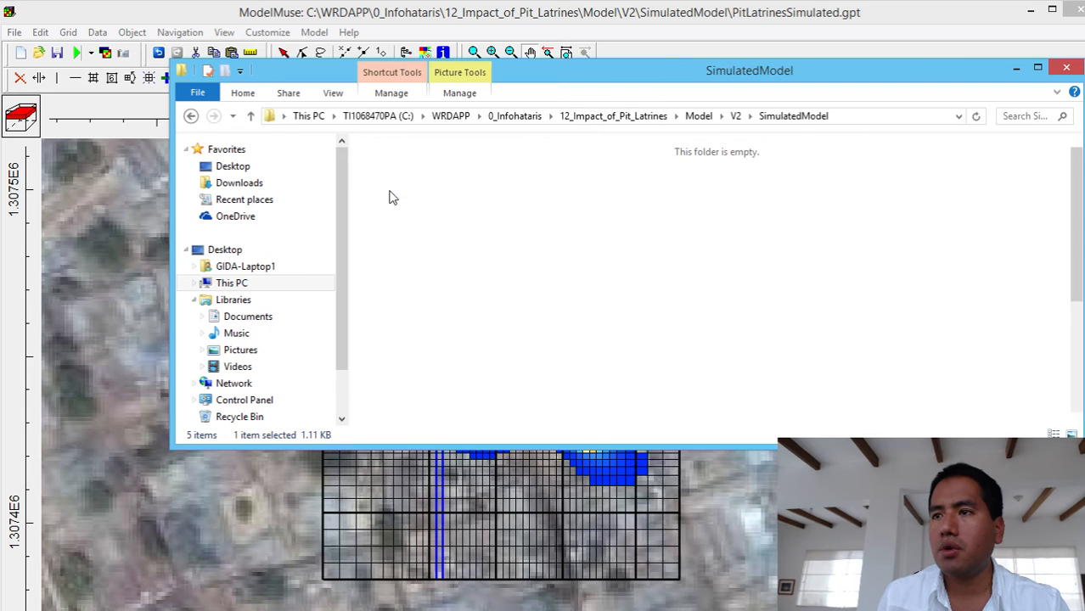
{"action": "left_click", "coordinate": [735, 115]}
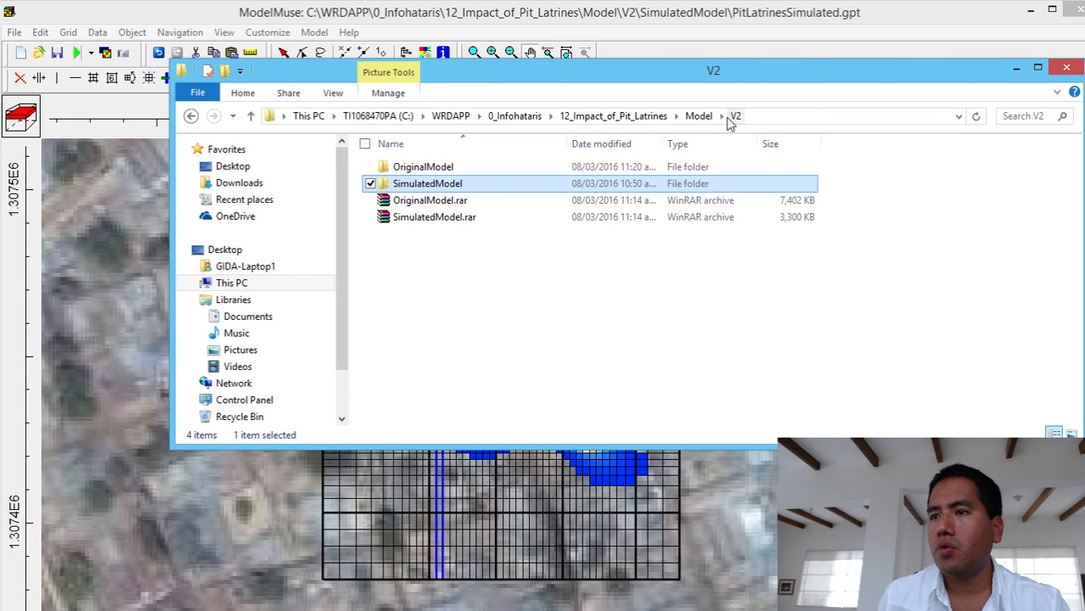
{"action": "double_click", "coordinate": [445, 192]}
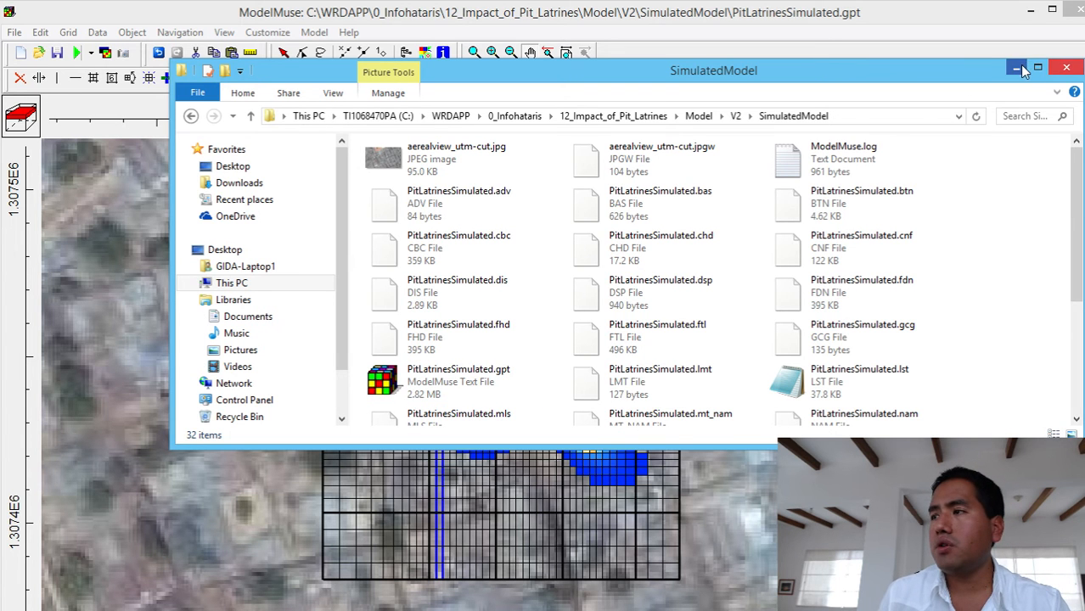
{"action": "left_click", "coordinate": [1065, 70]}
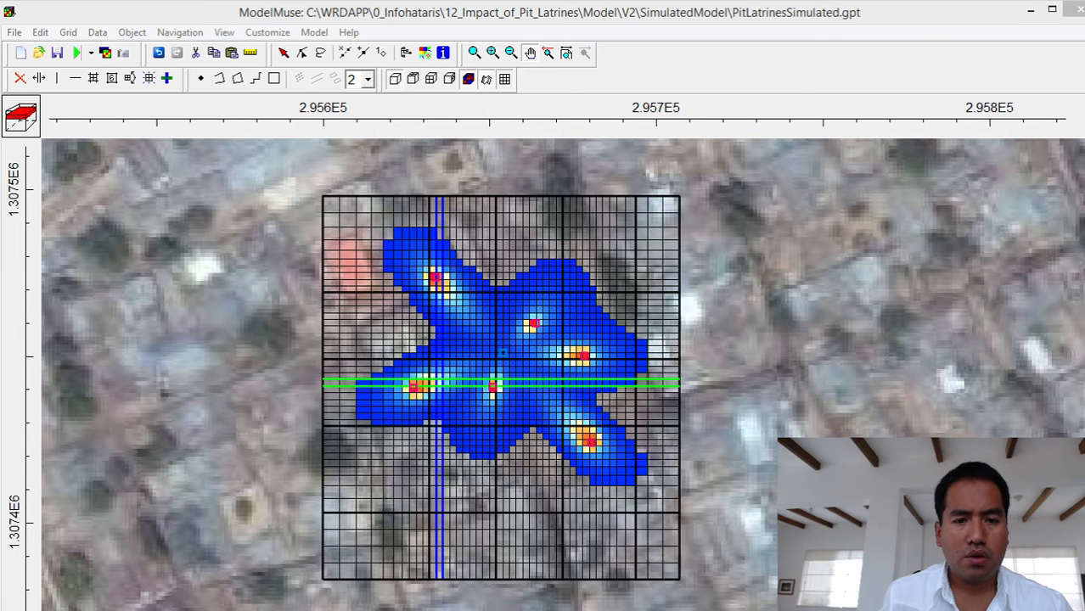
- Switch to the web browser, search Google for "hatariwater how to install modflow", review the results, and close the browser
{"action": "left_click_drag", "start_coordinate": [1, 155], "coordinate": [564, 127]}
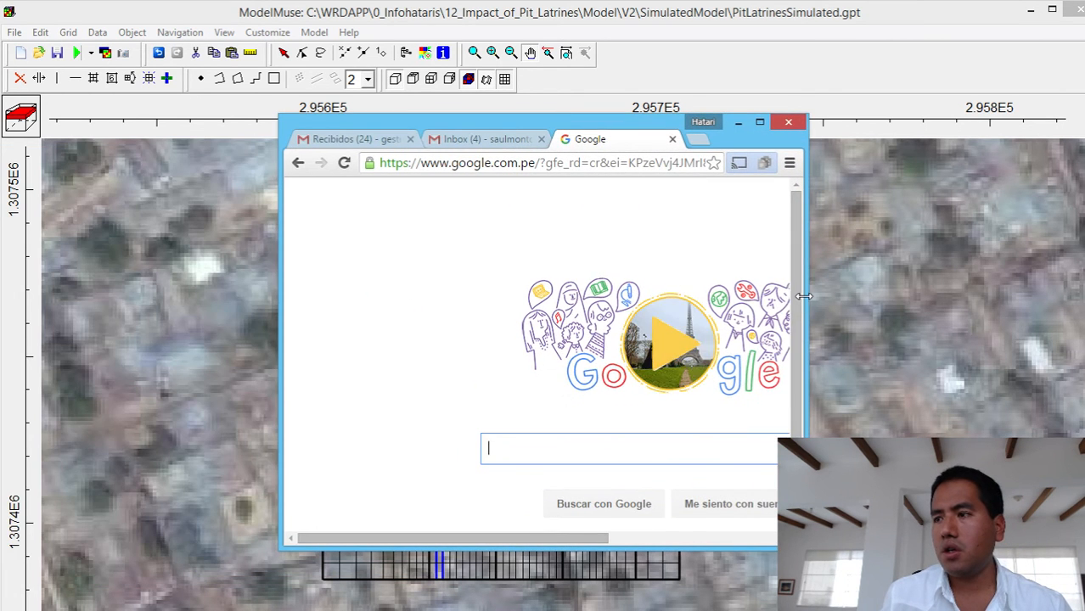
{"action": "left_click_drag", "start_coordinate": [803, 295], "coordinate": [1008, 295]}
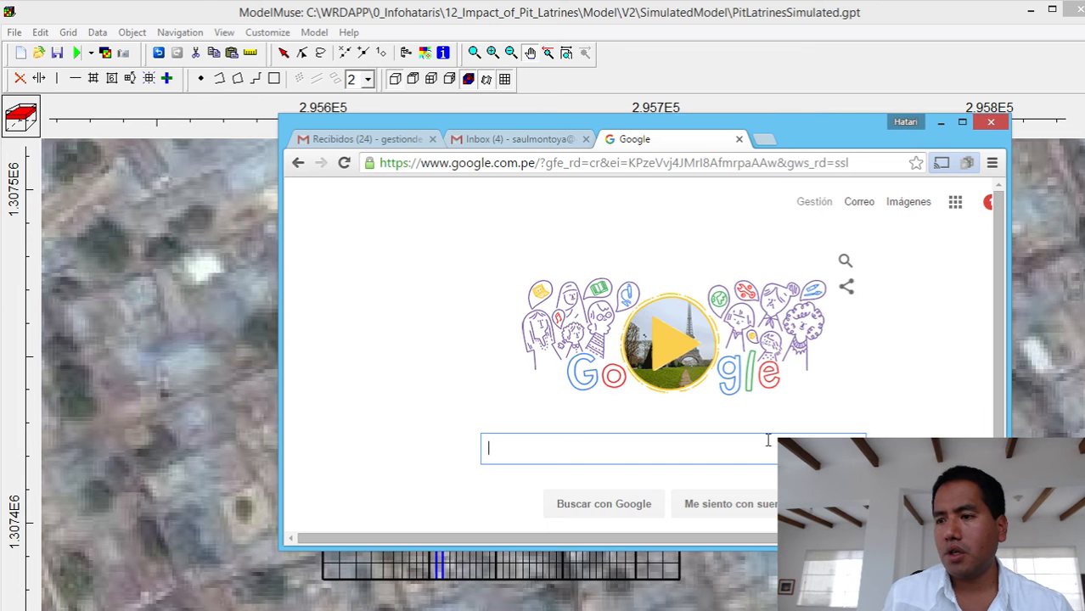
{"action": "type", "text": "hatari"}
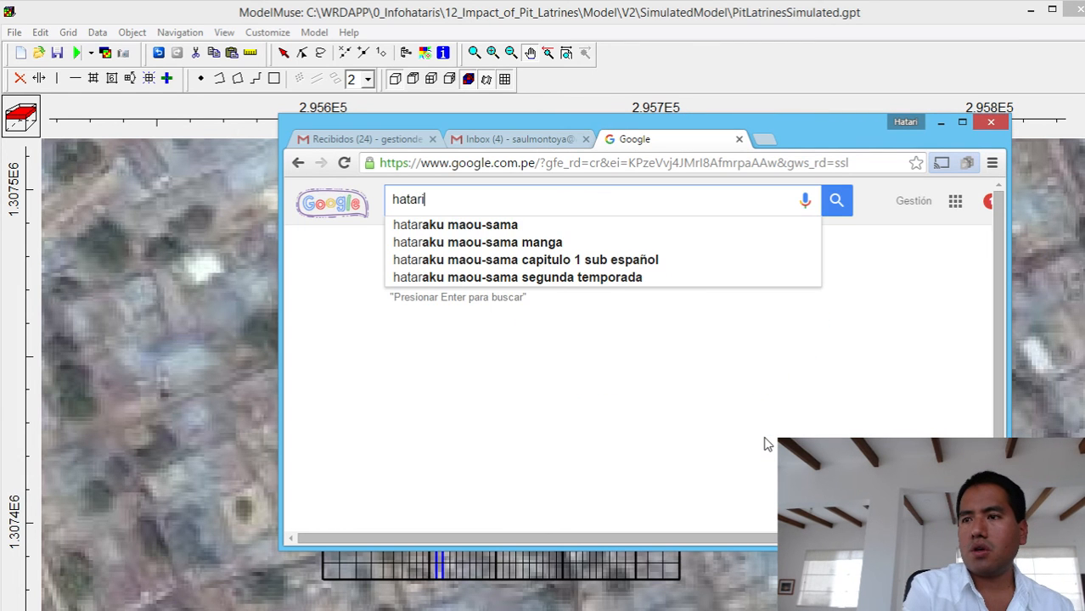
{"action": "type", "text": "water "}
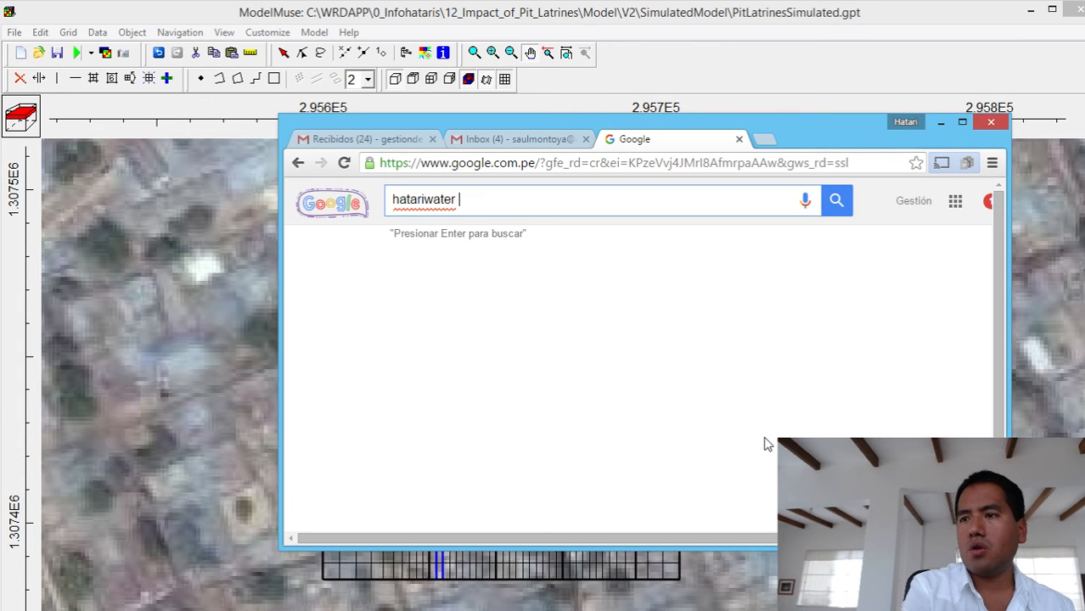
{"action": "type", "text": "how to insta"}
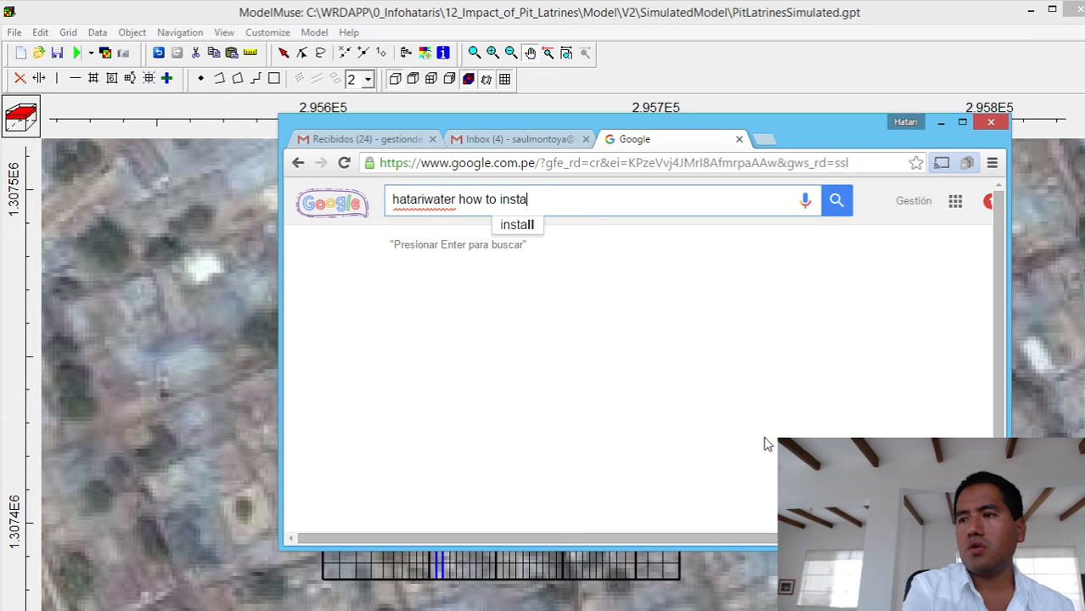
{"action": "type", "text": "ll model"}
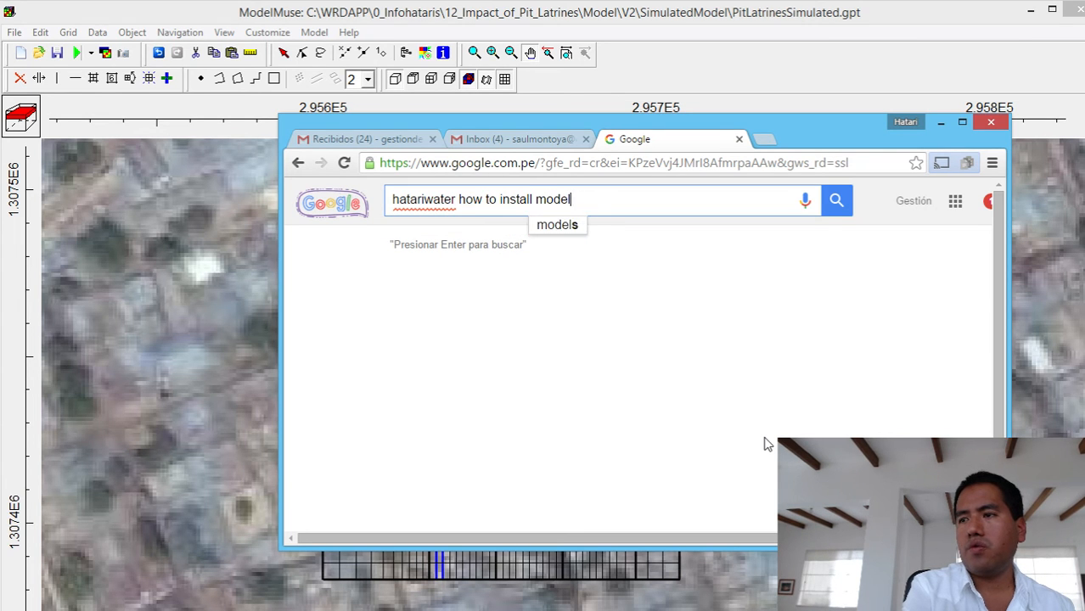
{"action": "key", "text": "BackSpace"}
{"action": "key", "text": "BackSpace"}
{"action": "type", "text": "flow"}
{"action": "key", "text": "Return"}
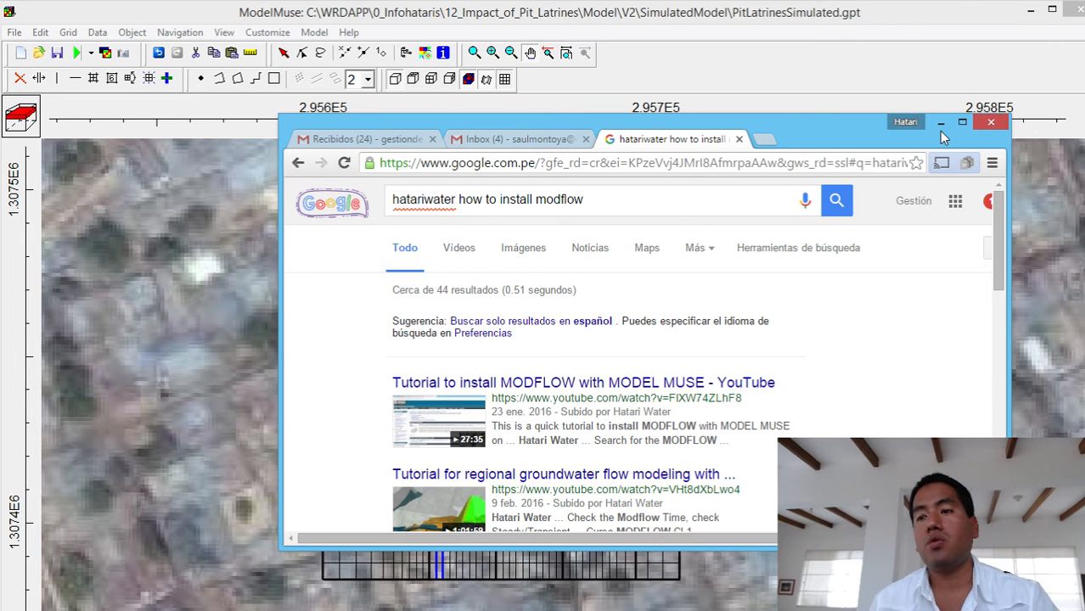
{"action": "left_click", "coordinate": [992, 123]}
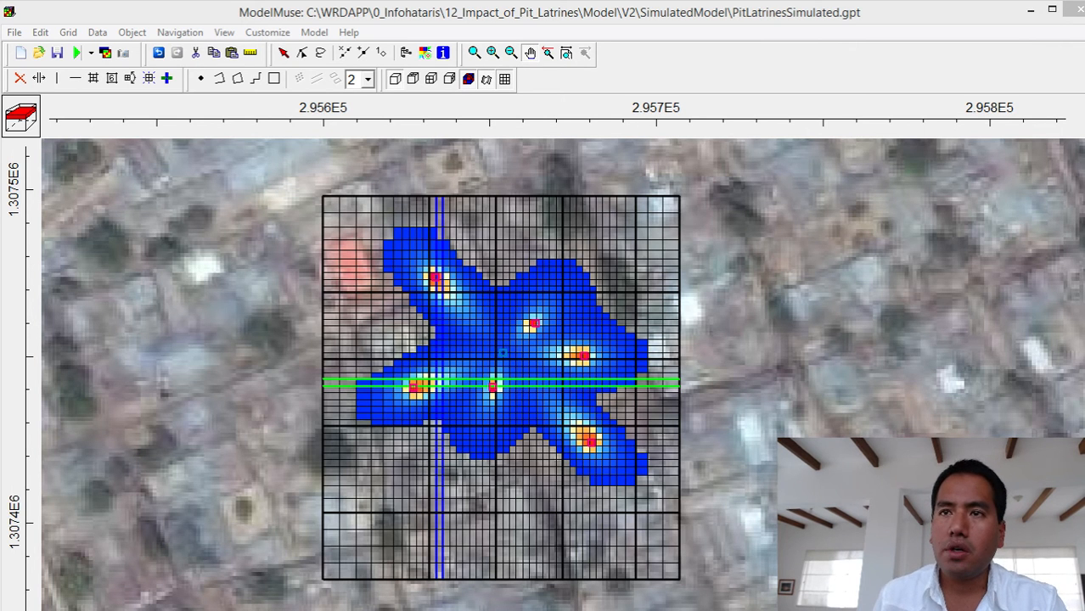
- Delete the model results currently displayed in the PitLatrinesSimulated model
{"action": "left_click", "coordinate": [97, 33]}
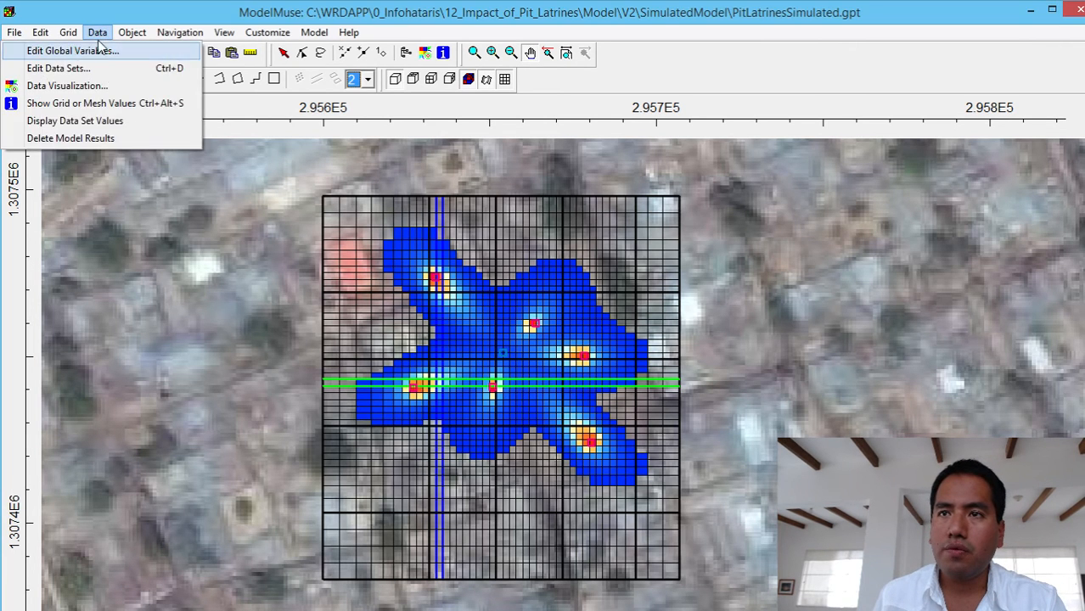
{"action": "left_click", "coordinate": [106, 138]}
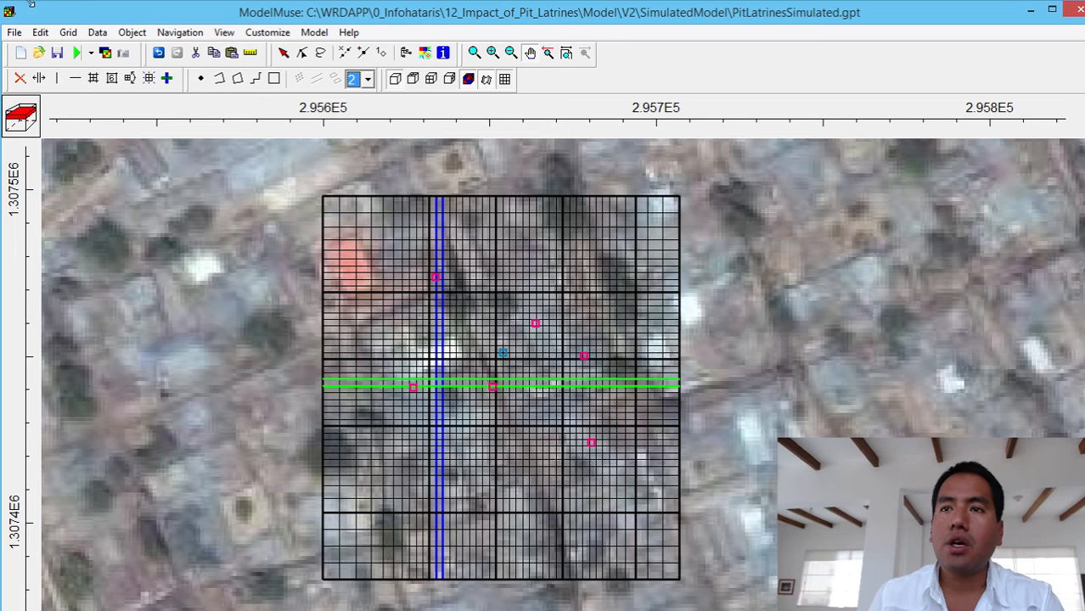
{"action": "left_click", "coordinate": [98, 33]}
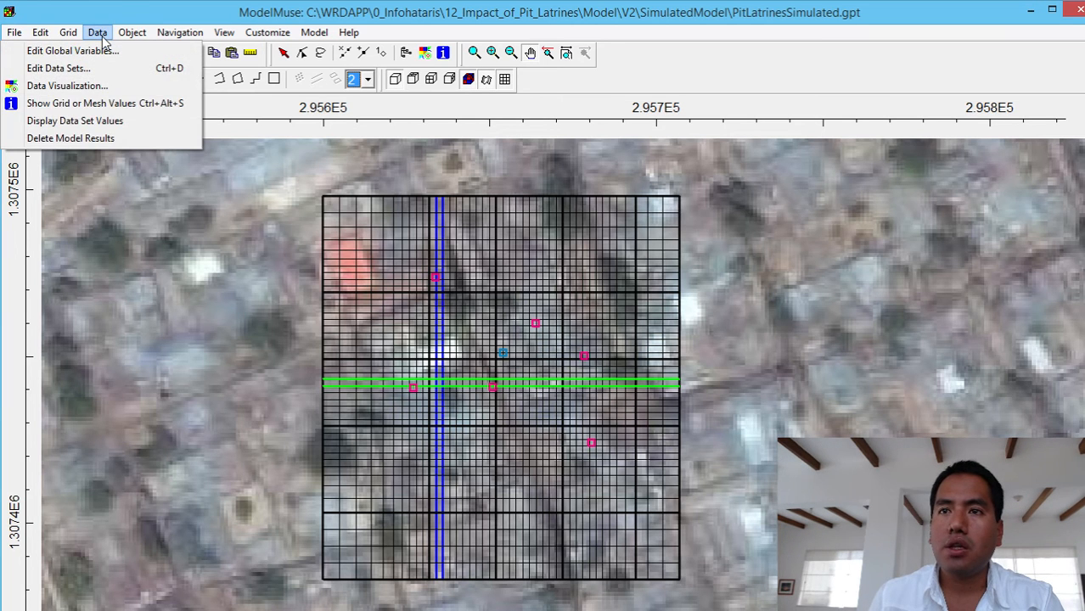
{"action": "left_click", "coordinate": [119, 11]}
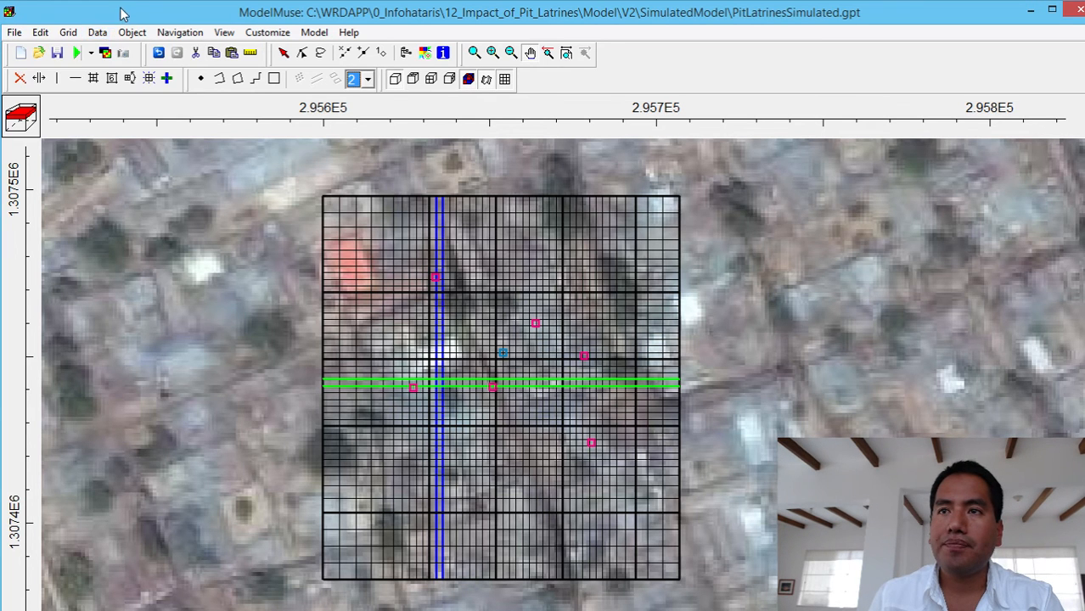
- Open PitLatrinesSimulated_Nitratos.ucn as the model results file to import
{"action": "left_click", "coordinate": [106, 54]}
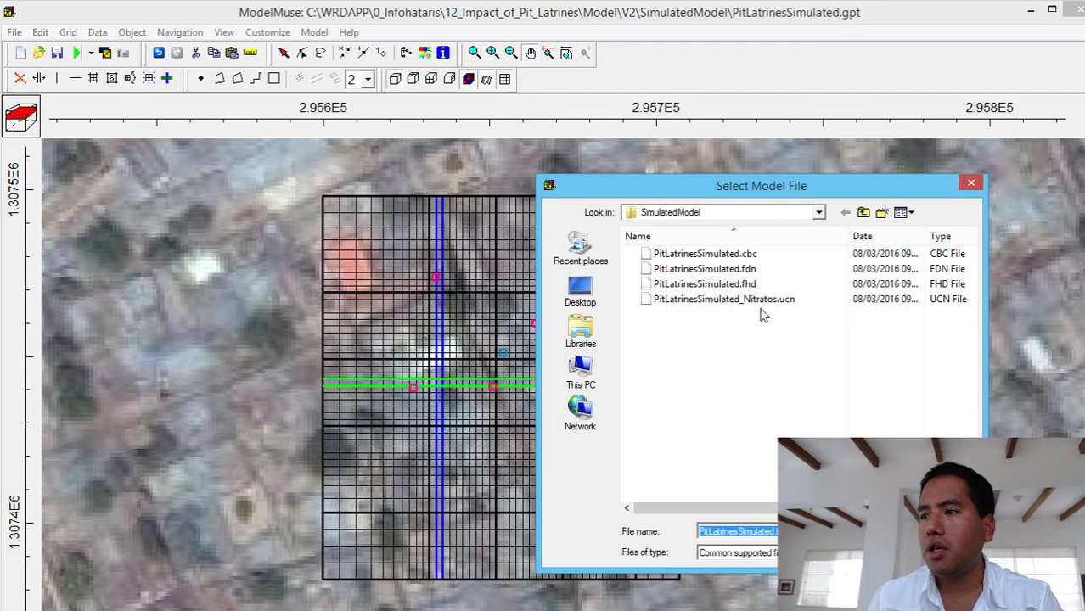
{"action": "left_click", "coordinate": [764, 303]}
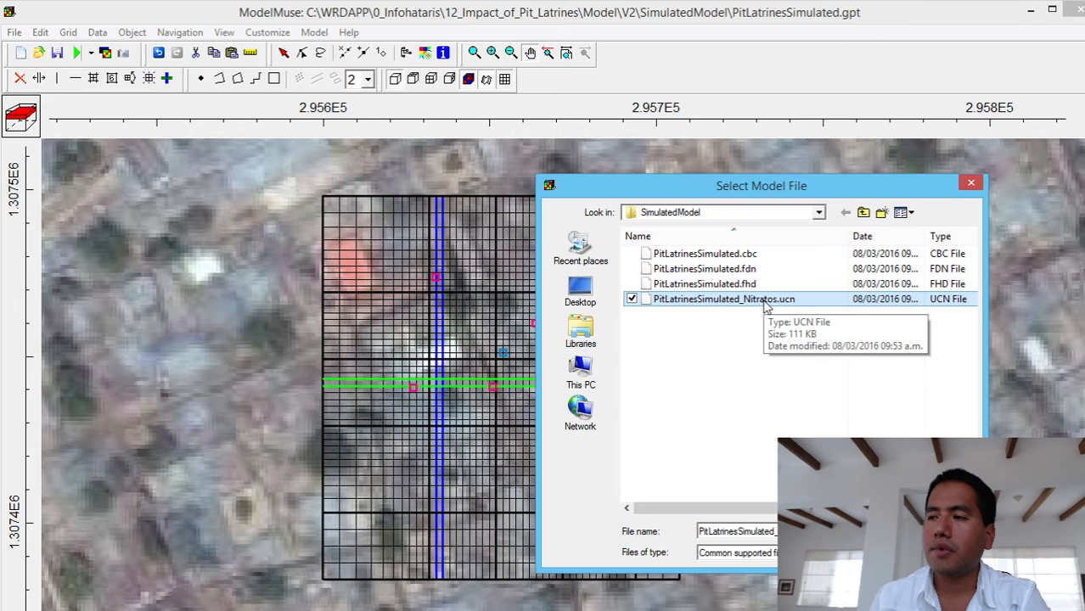
{"action": "left_click", "coordinate": [765, 301]}
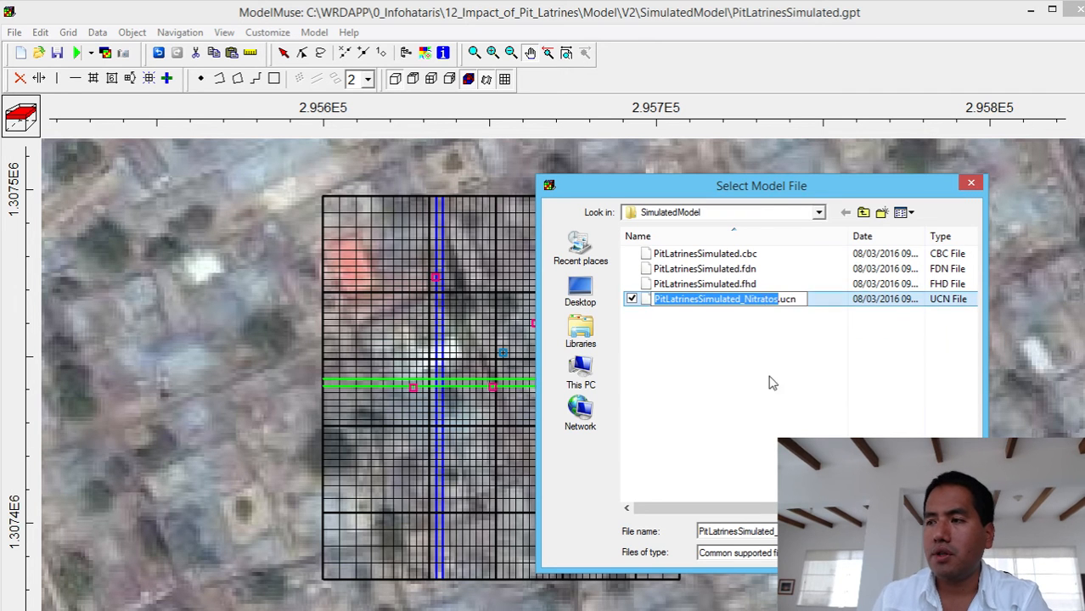
{"action": "left_click", "coordinate": [762, 348]}
{"action": "double_click", "coordinate": [747, 298]}
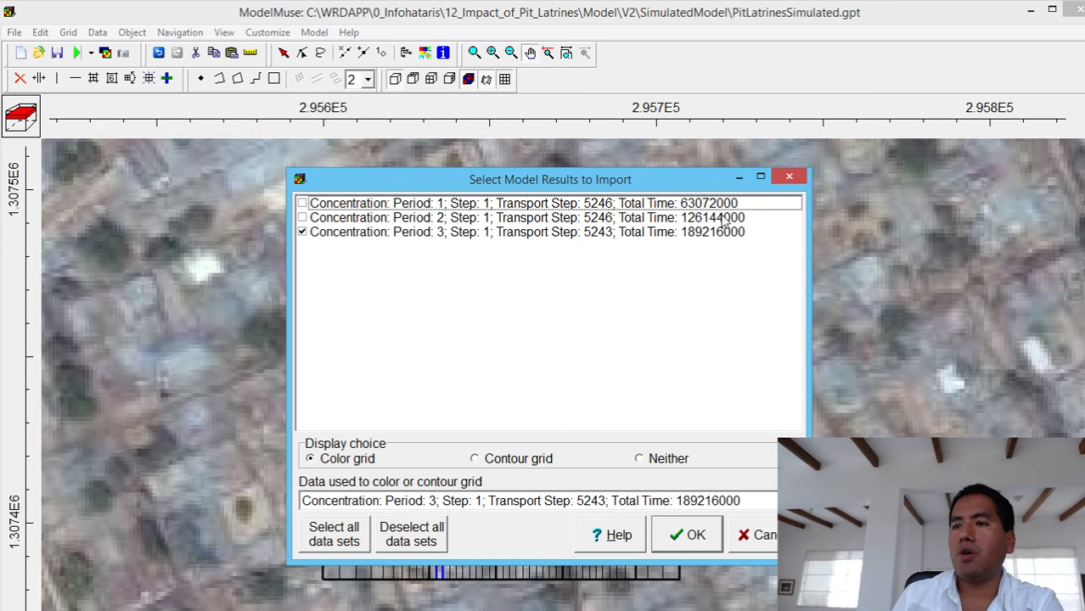
- Import only the Period 1 nitrate concentration, total time 63072000, and color the grid with it
{"action": "left_click", "coordinate": [302, 203]}
{"action": "left_click", "coordinate": [302, 232]}
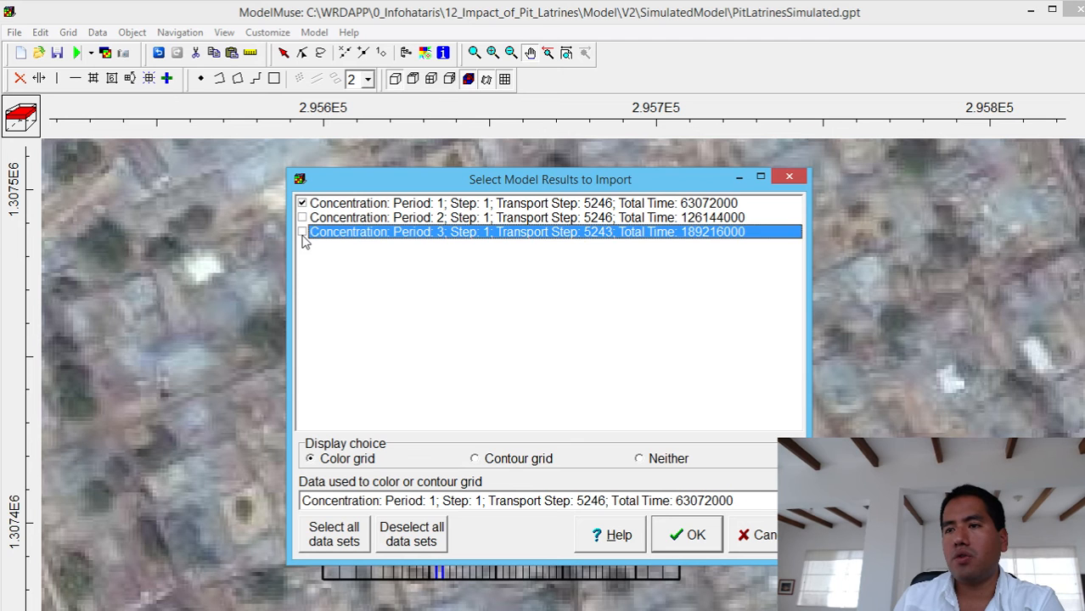
{"action": "left_click", "coordinate": [692, 549]}
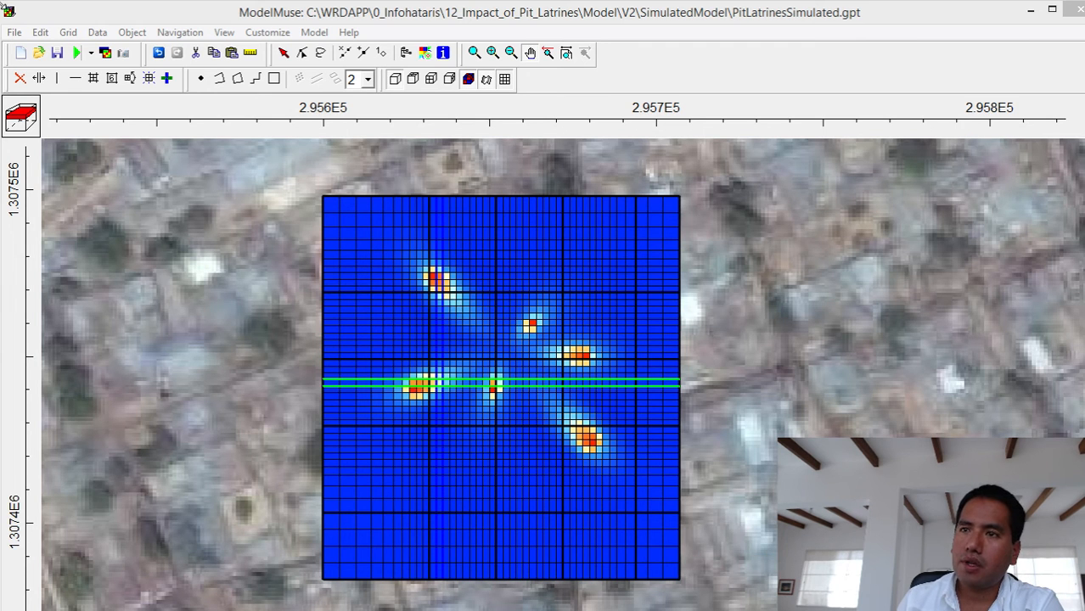
- Select the blue point object in the middle of the grid and measure the extent of the southeastern latrine's nitrate plume
{"action": "left_click", "coordinate": [283, 52]}
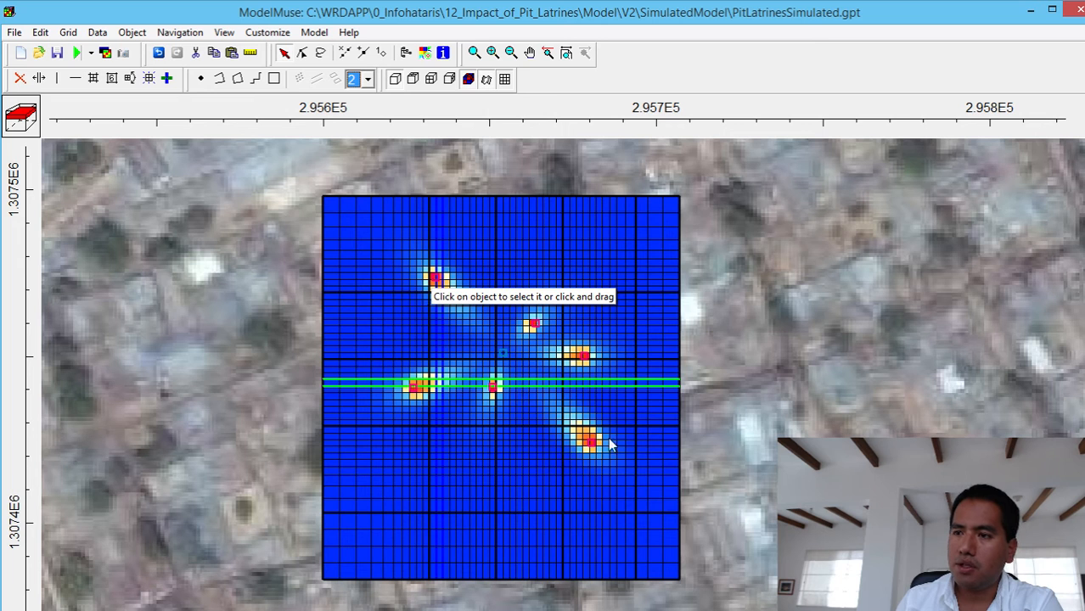
{"action": "left_click", "coordinate": [503, 352]}
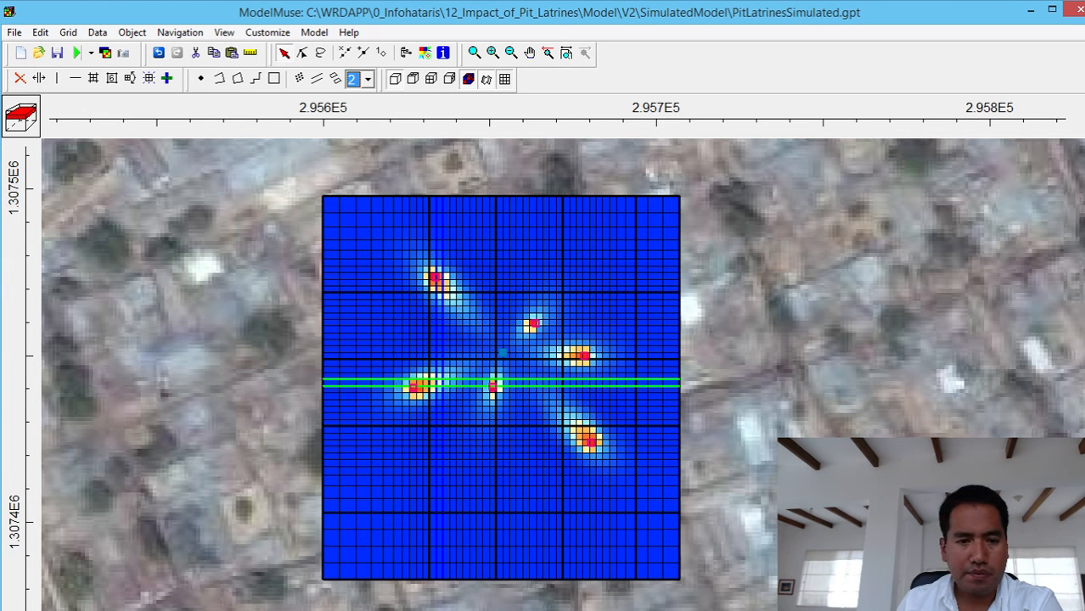
{"action": "mouse_move", "coordinate": [571, 610]}
{"action": "left_mouse_down"}
{"action": "mouse_move", "coordinate": [569, 594]}
{"action": "mouse_move", "coordinate": [568, 610]}
{"action": "left_mouse_up"}
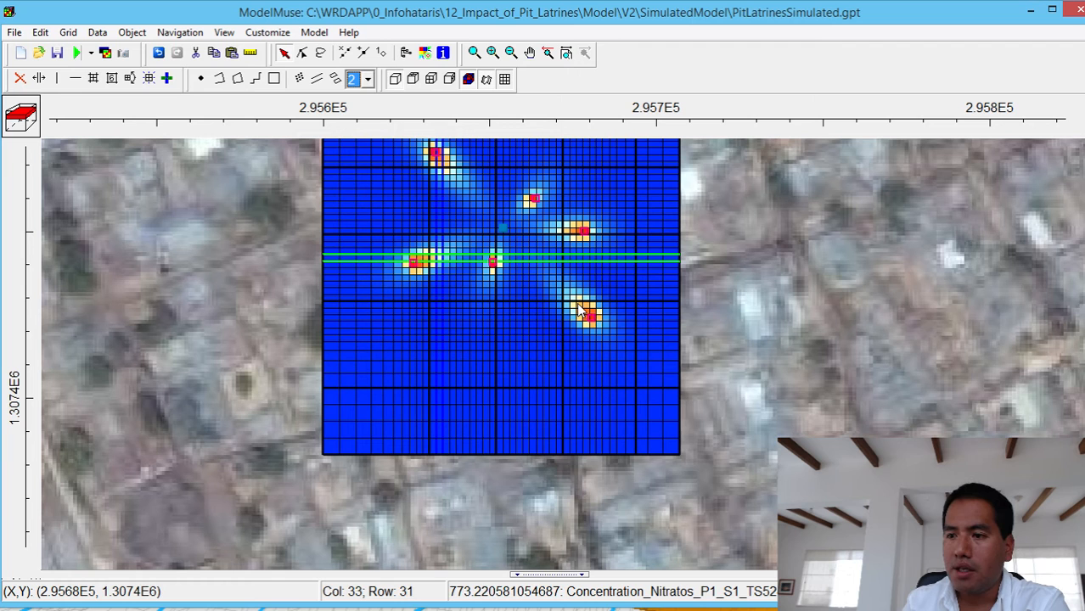
{"action": "left_click", "coordinate": [250, 53]}
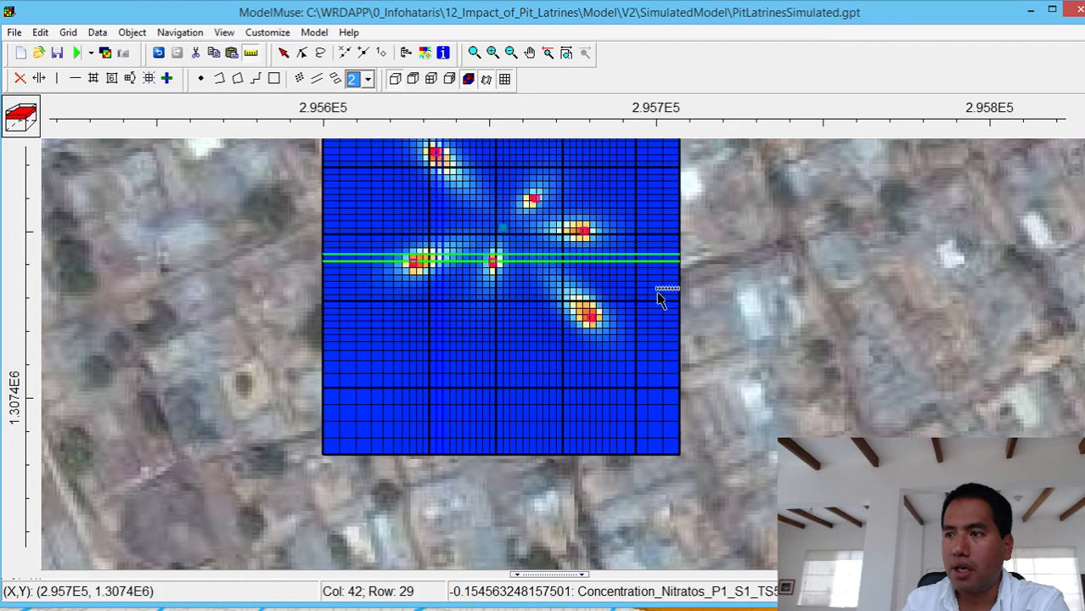
{"action": "left_click_drag", "start_coordinate": [593, 318], "coordinate": [572, 295]}
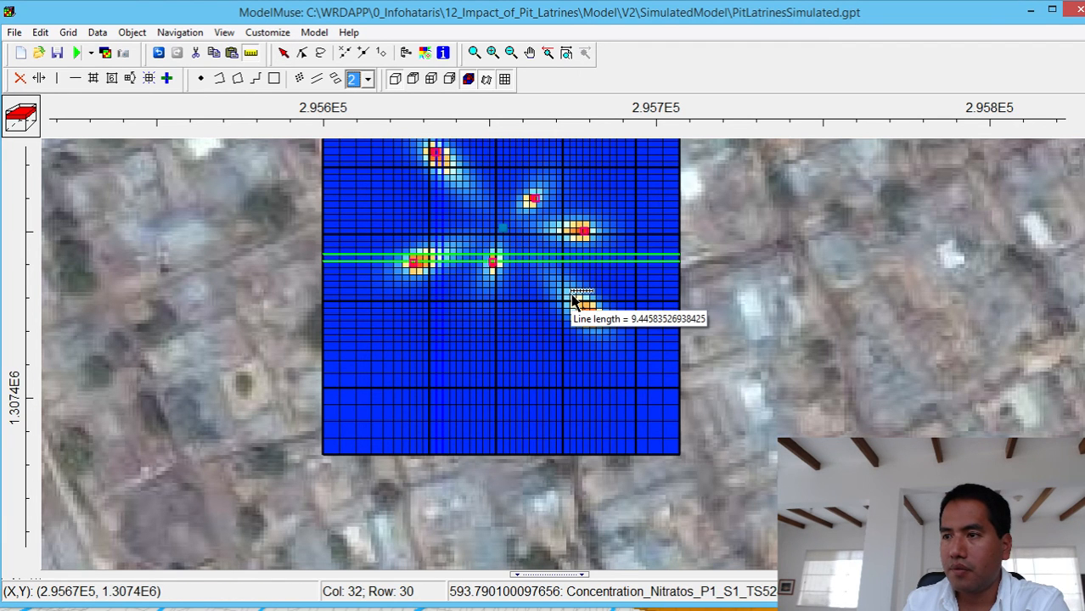
{"action": "double_click", "coordinate": [573, 296]}
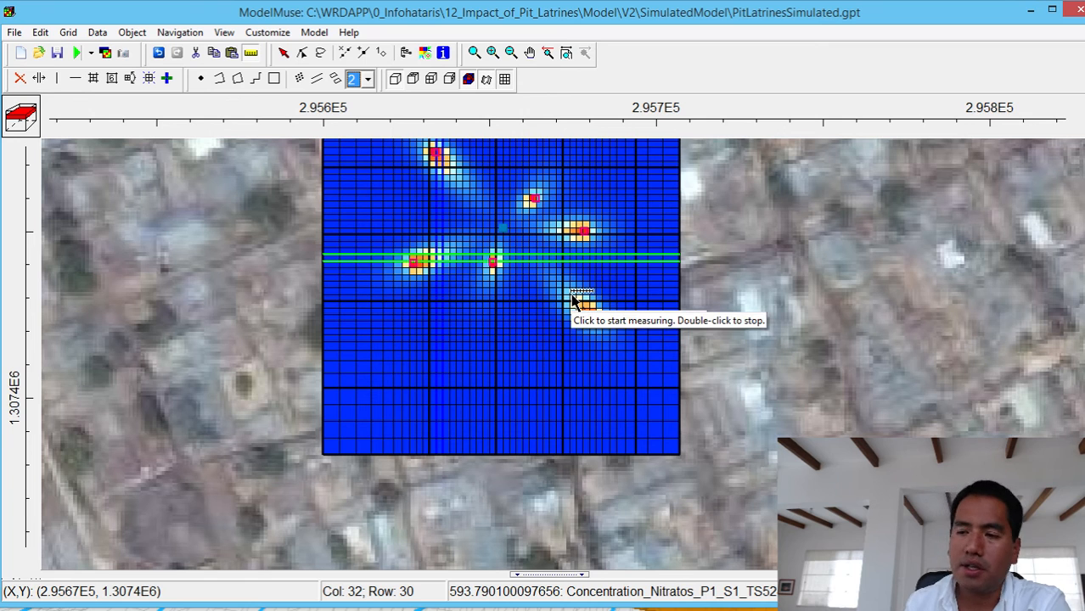
- Finish the plume measurement and set the color grid filter's lower limit to 10 for the Period 1 nitrate concentration
{"action": "left_click", "coordinate": [572, 296]}
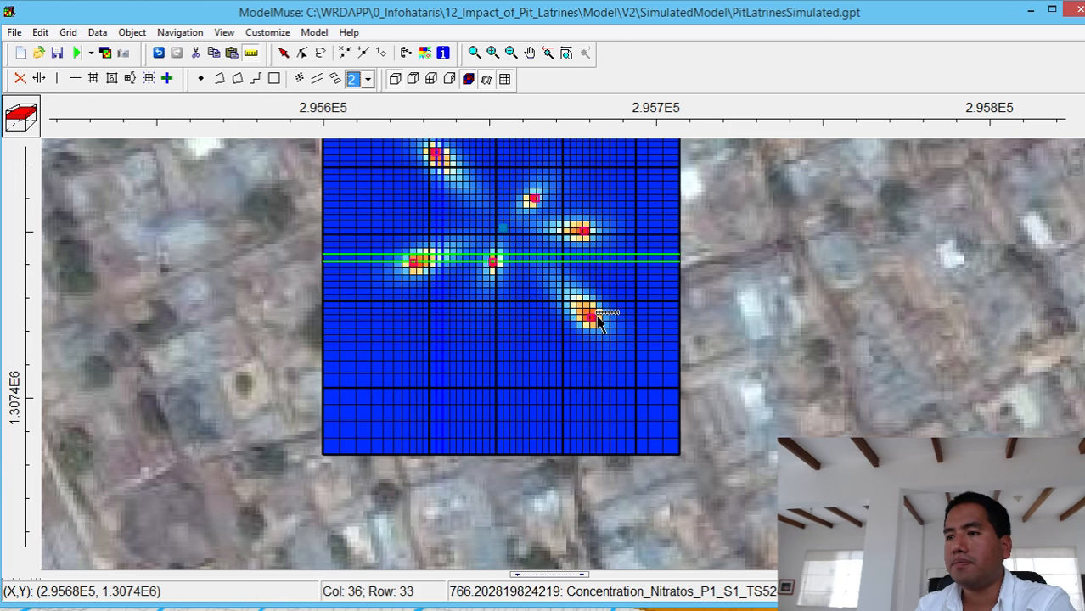
{"action": "left_click", "coordinate": [283, 53]}
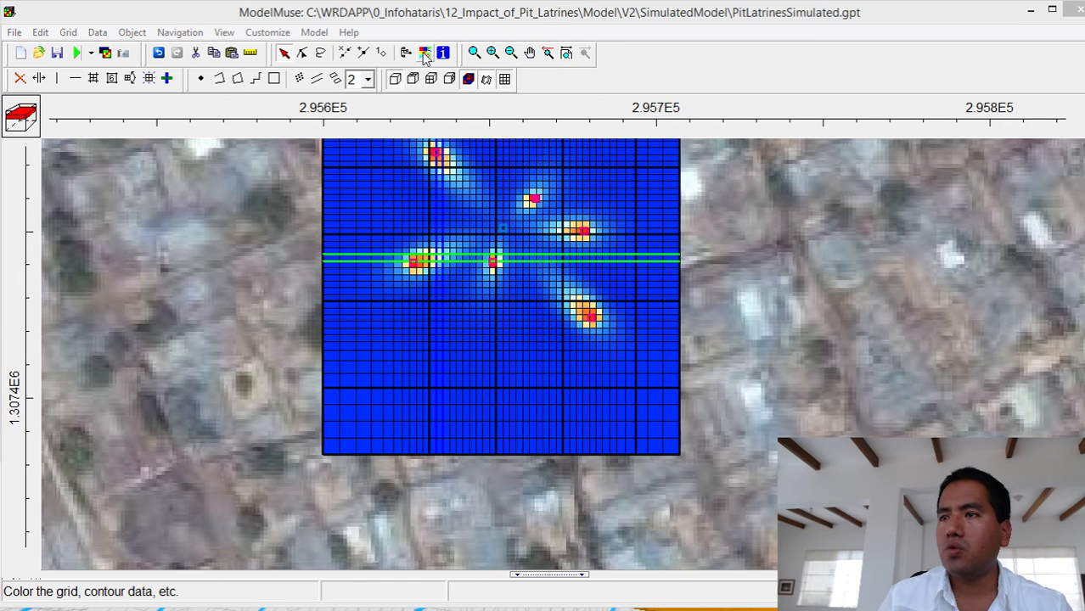
{"action": "left_click_drag", "start_coordinate": [985, 156], "coordinate": [1051, 116]}
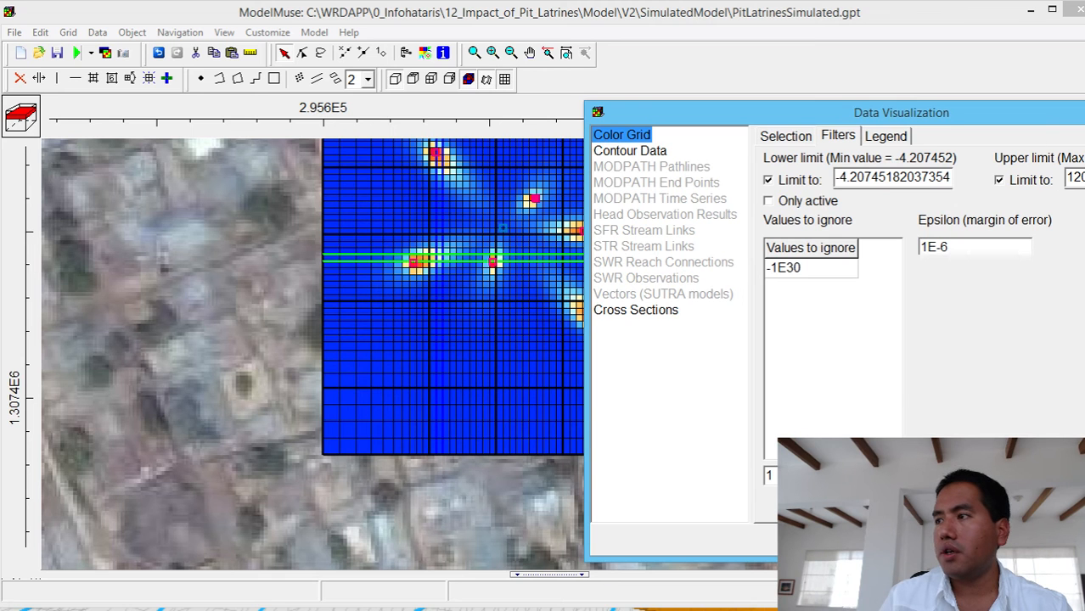
{"action": "left_click", "coordinate": [911, 50]}
{"action": "left_click", "coordinate": [425, 54]}
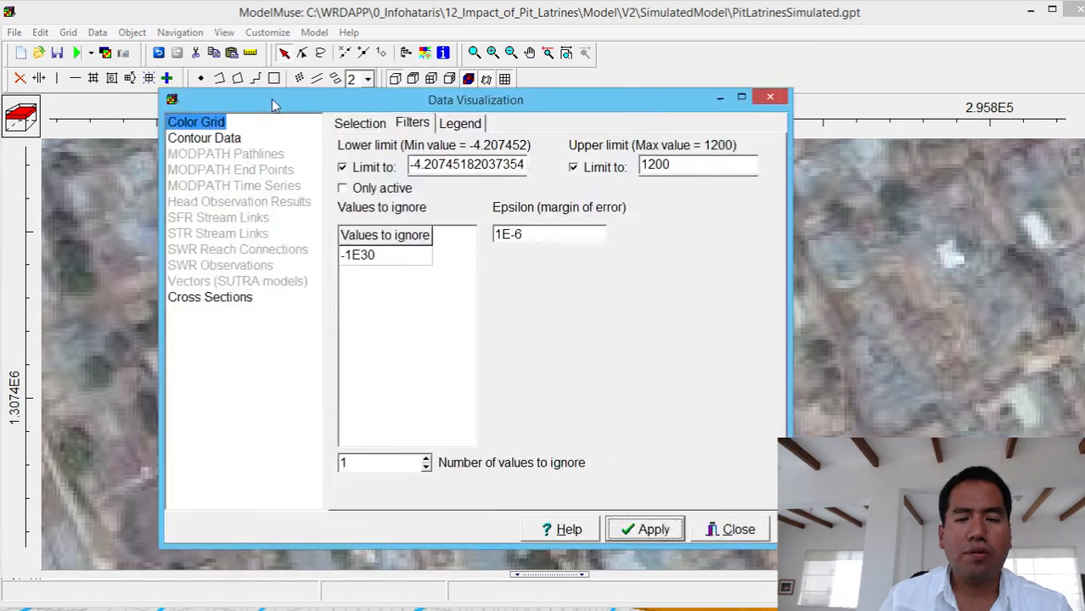
{"action": "left_click_drag", "start_coordinate": [270, 99], "coordinate": [439, 69]}
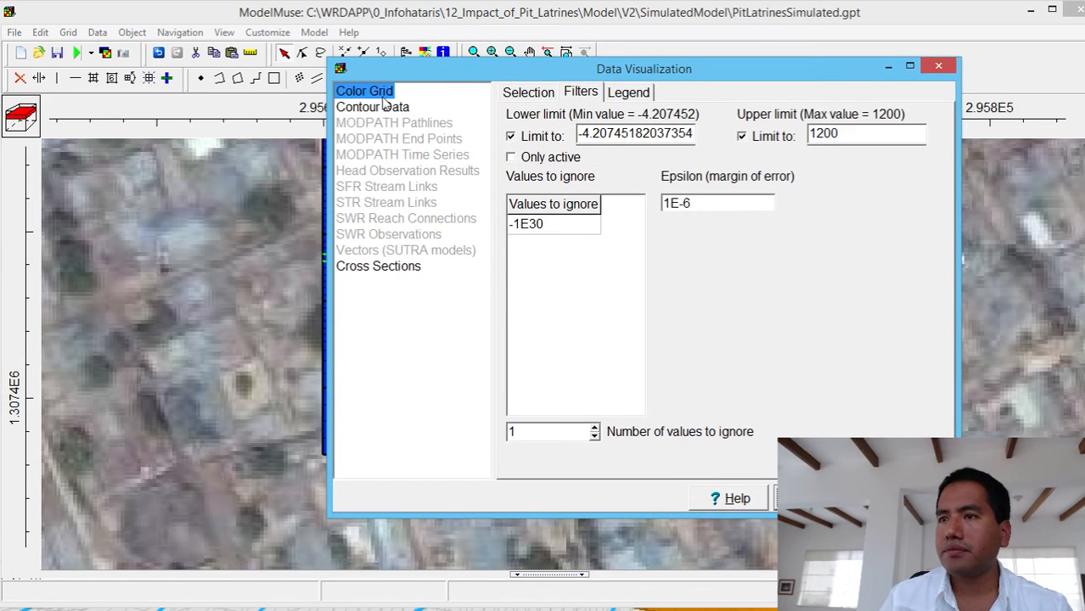
{"action": "double_click", "coordinate": [580, 133]}
{"action": "type", "text": "10"}
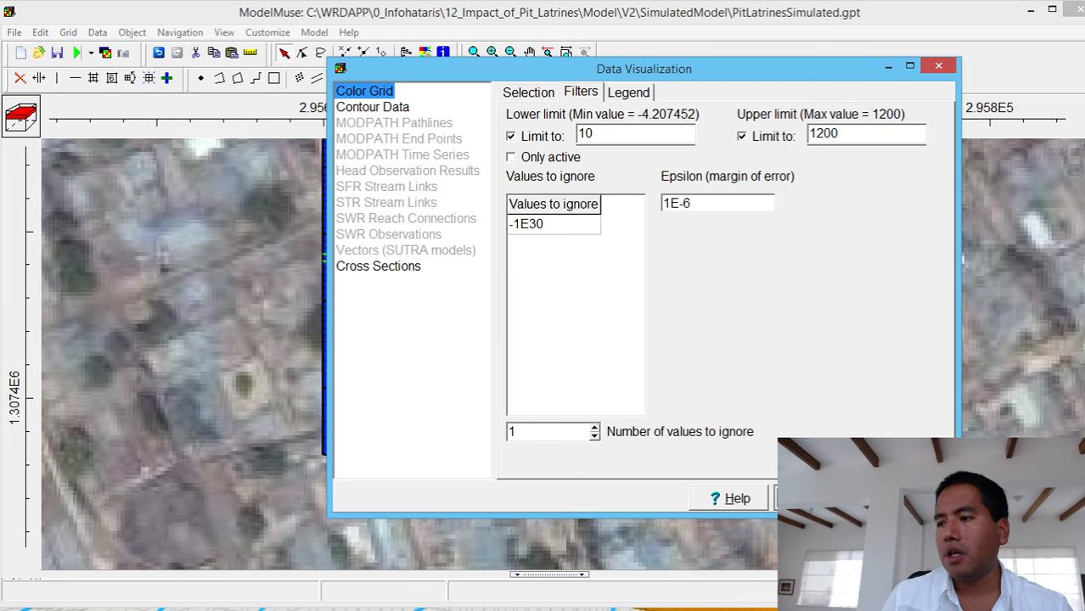
{"action": "left_click", "coordinate": [910, 498]}
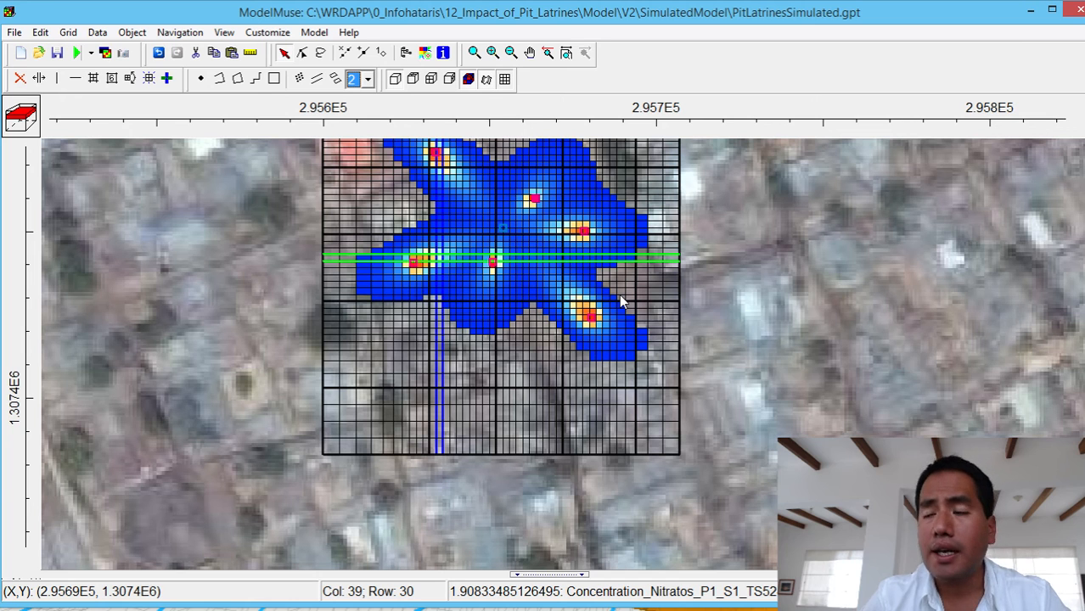
- Try to import the Period 3 nitrate concentration from PitLatrinesSimulated_Nitratos.ucn and check which data set colors the grid
{"action": "left_click", "coordinate": [24, 34]}
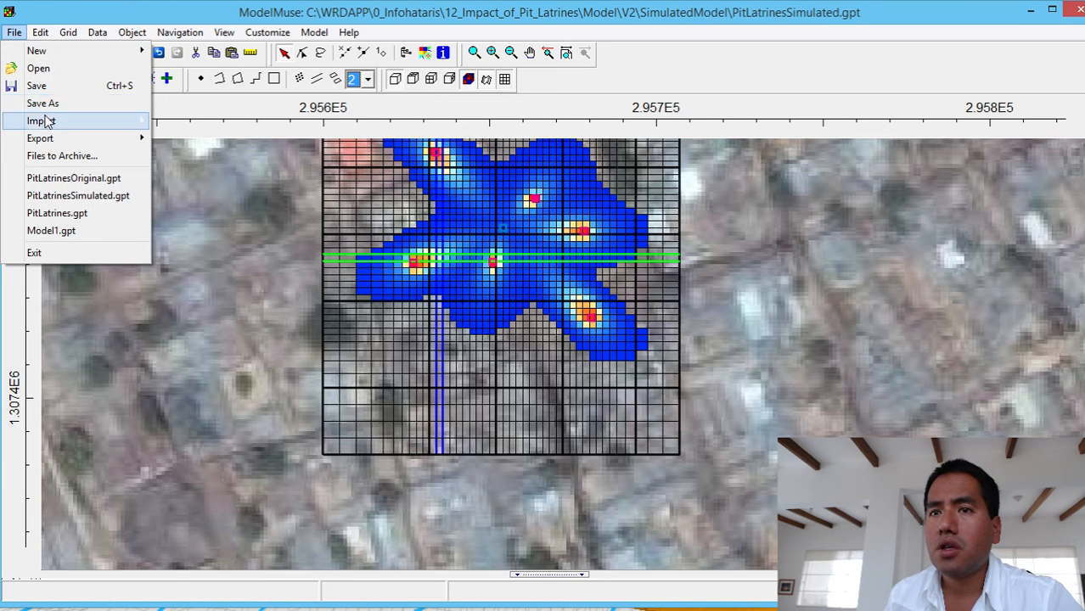
{"action": "mouse_move", "coordinate": [45, 121]}
{"action": "left_click", "coordinate": [203, 121]}
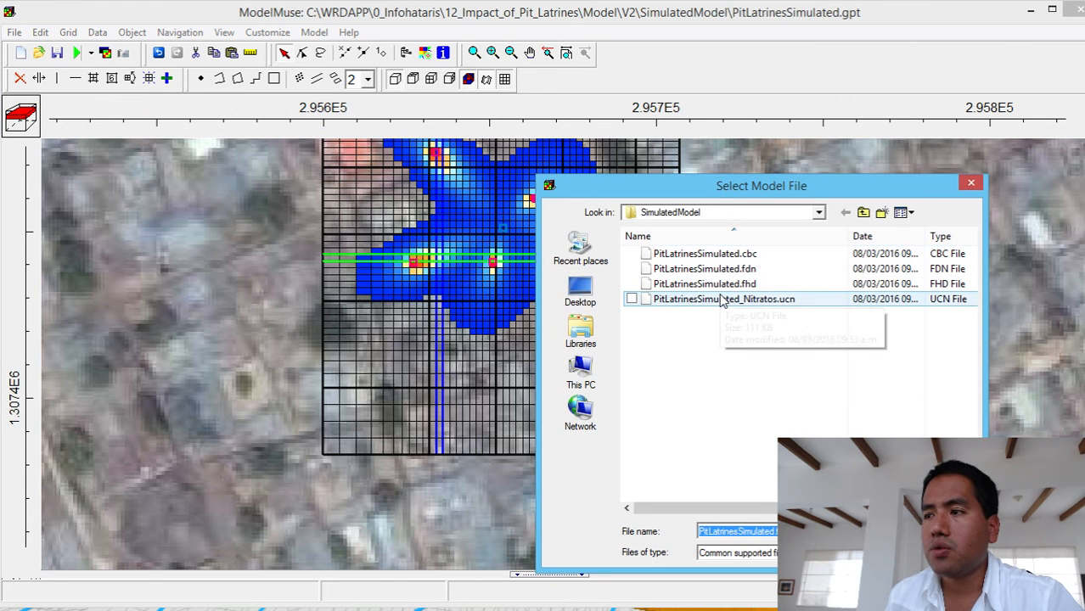
{"action": "double_click", "coordinate": [720, 302]}
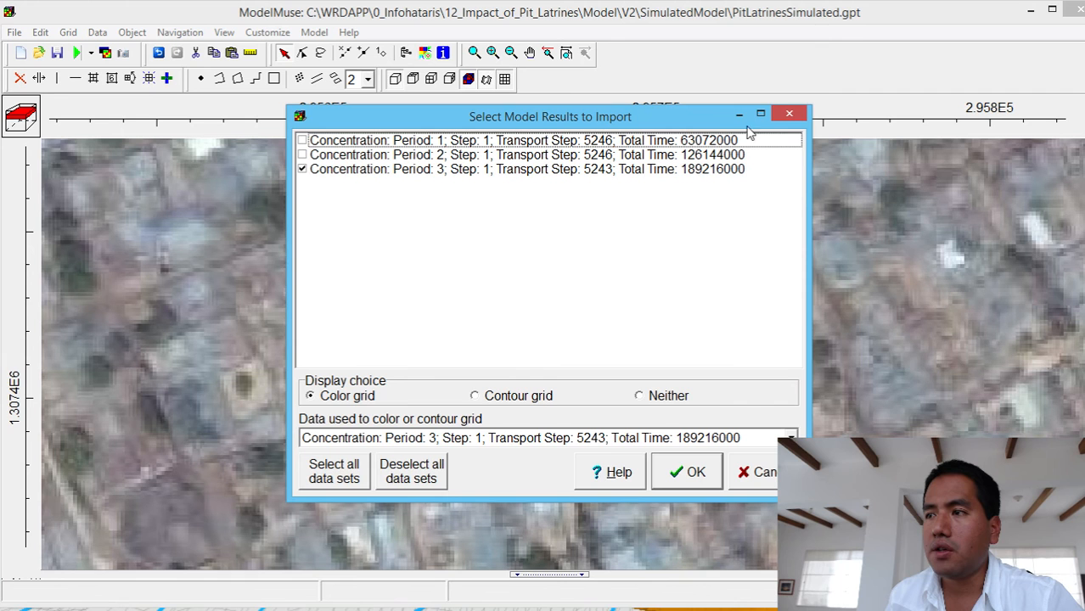
{"action": "left_click", "coordinate": [689, 476]}
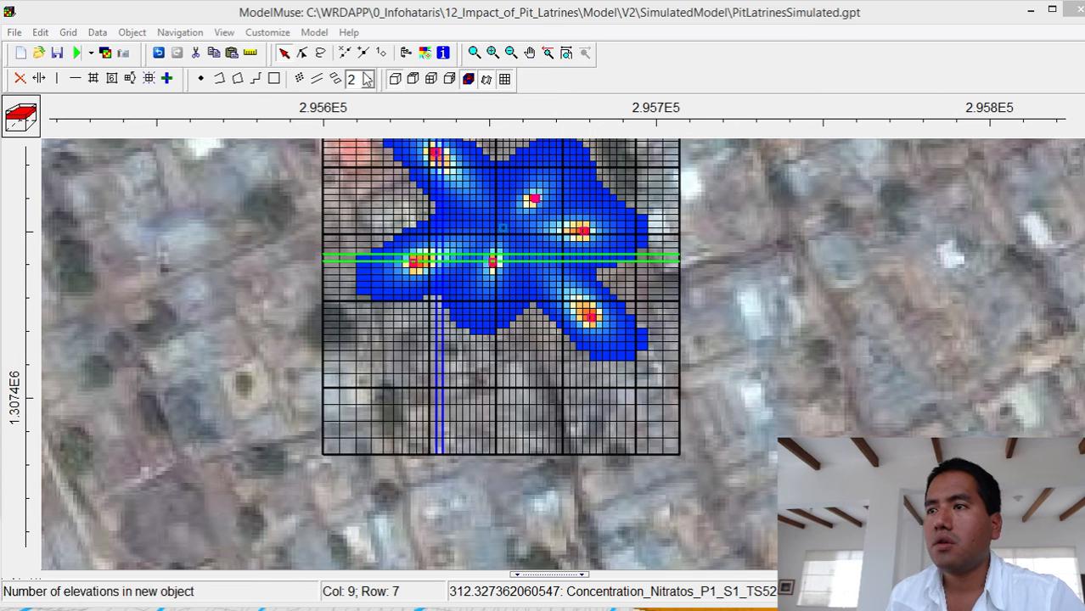
{"action": "left_click_drag", "start_coordinate": [0, 73], "coordinate": [697, 46]}
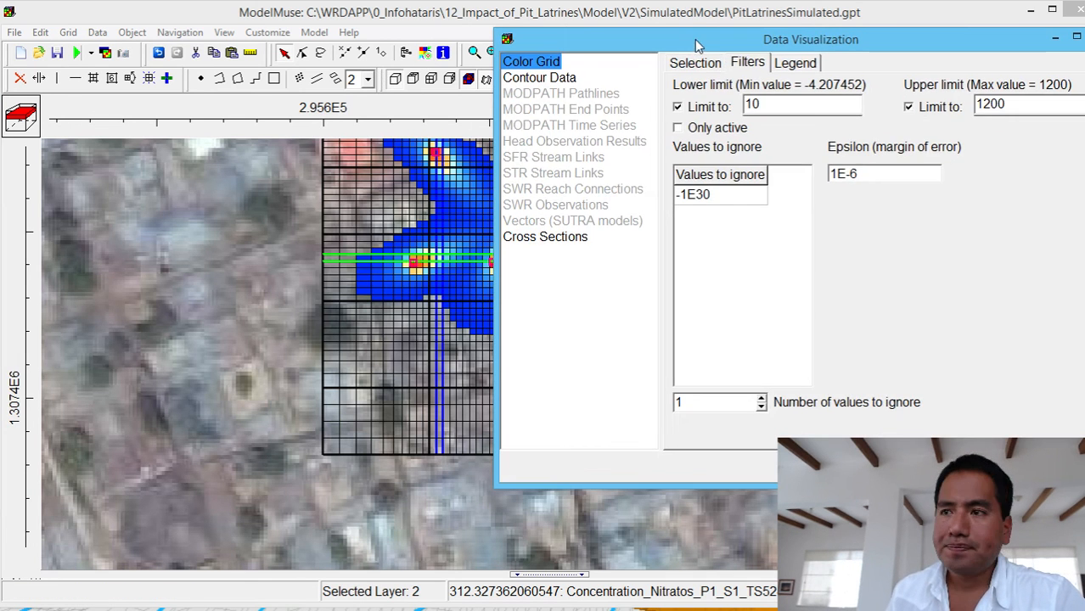
{"action": "left_click", "coordinate": [708, 64]}
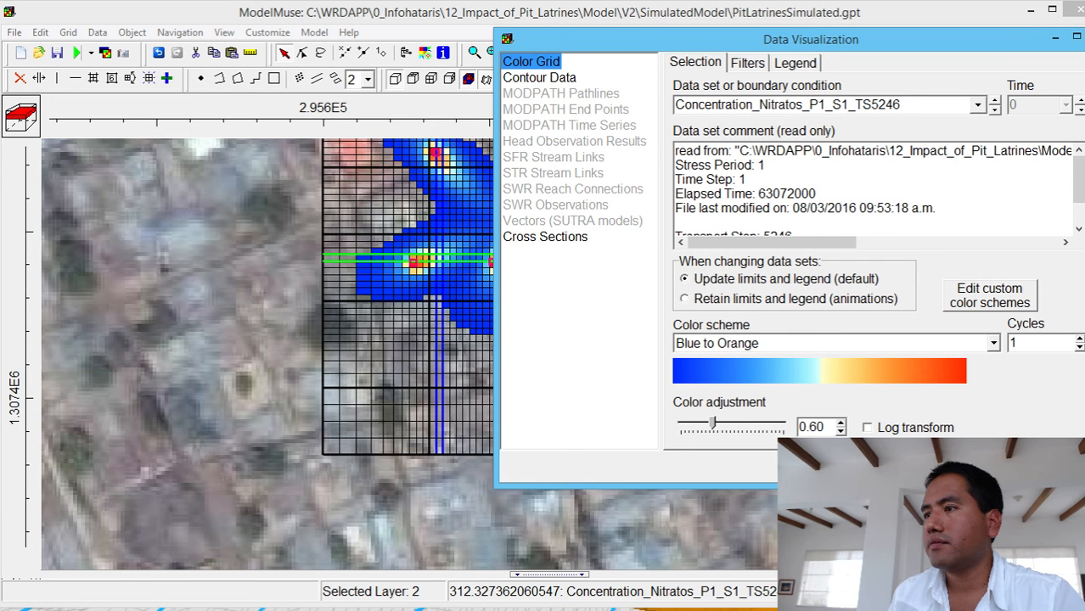
{"action": "left_click", "coordinate": [1050, 41]}
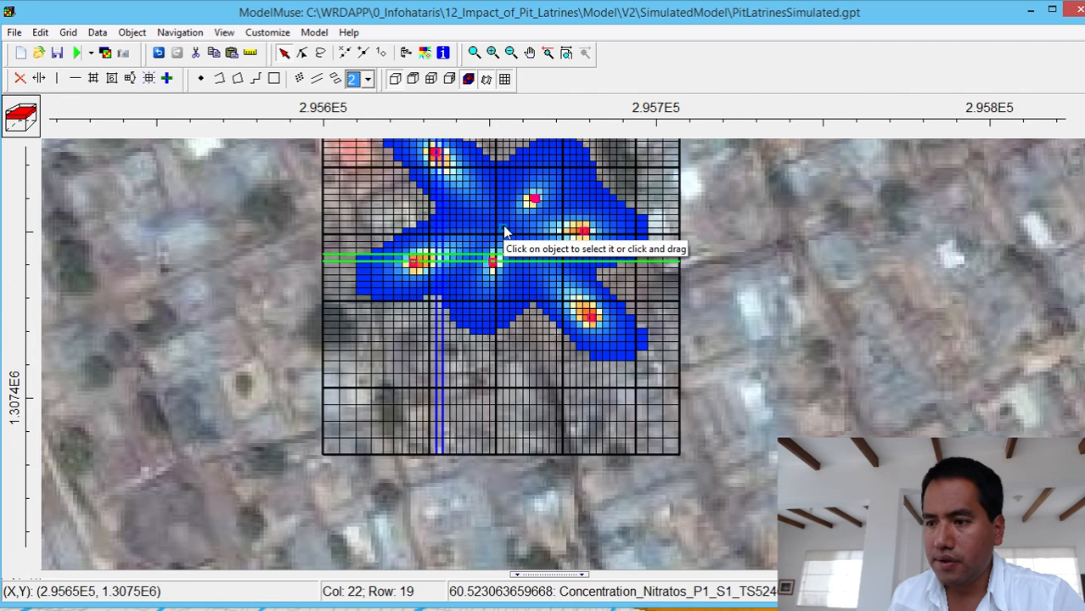
- Import the Period 3 nitrate concentration, total time 189216000, from PitLatrinesSimulated_Nitratos.ucn and color the grid with it
{"action": "left_click", "coordinate": [14, 32]}
{"action": "mouse_move", "coordinate": [62, 120]}
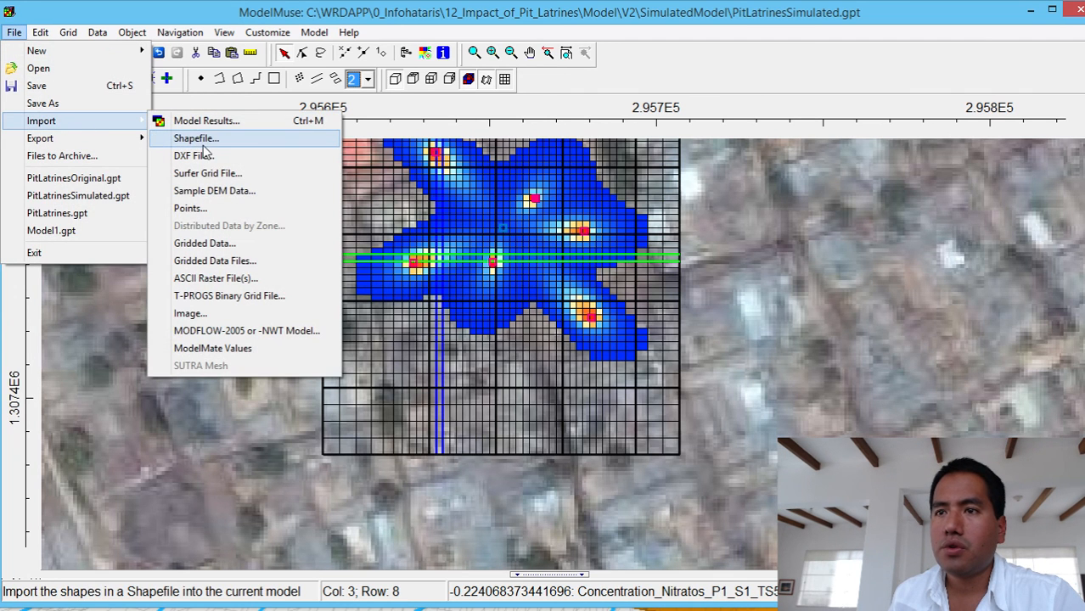
{"action": "left_click", "coordinate": [207, 120]}
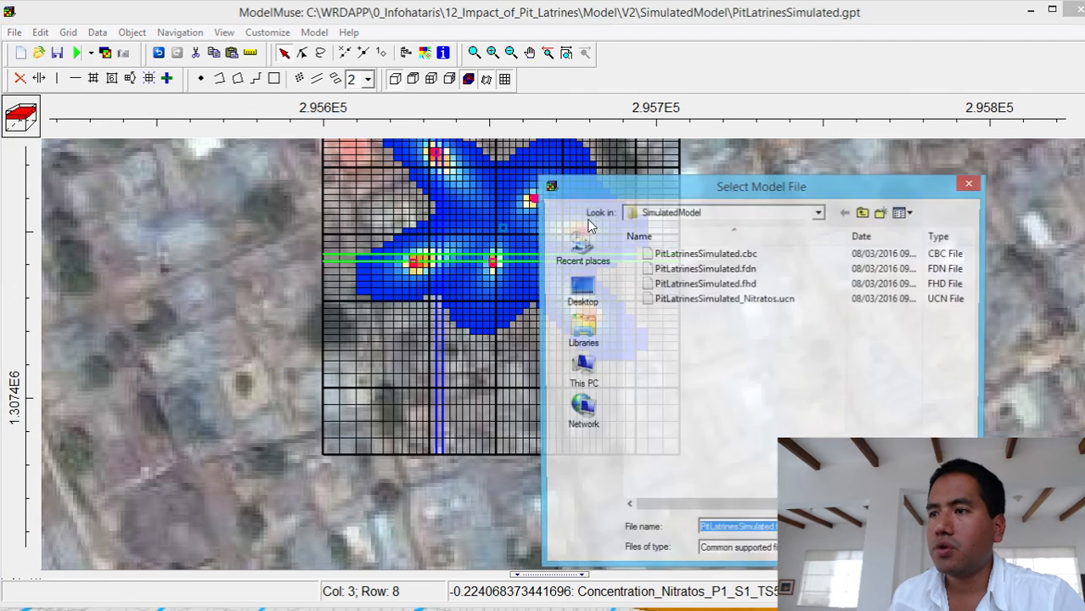
{"action": "double_click", "coordinate": [707, 300]}
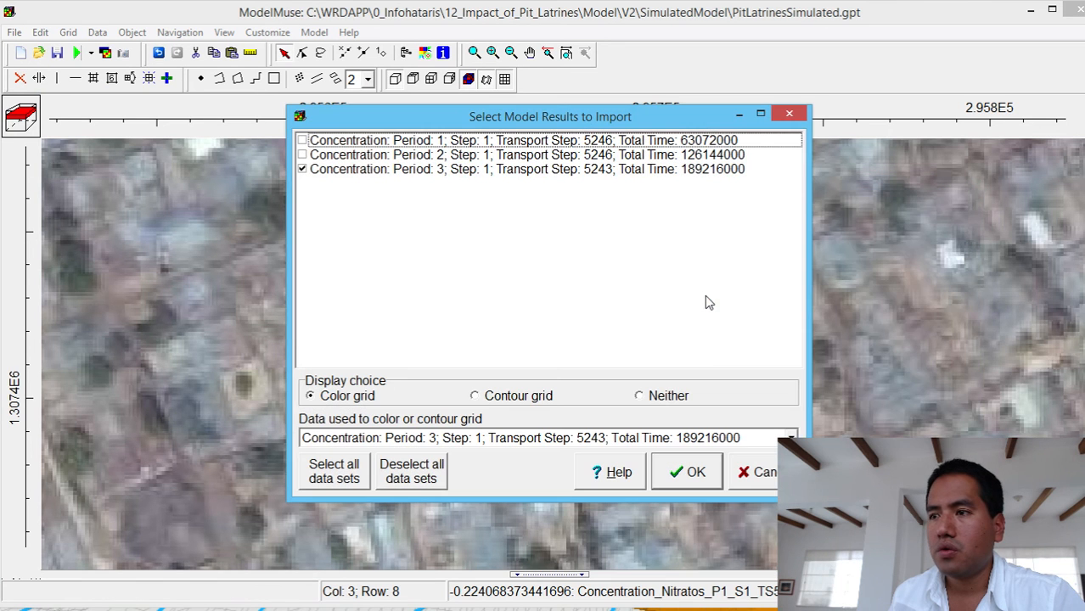
{"action": "left_click", "coordinate": [668, 458]}
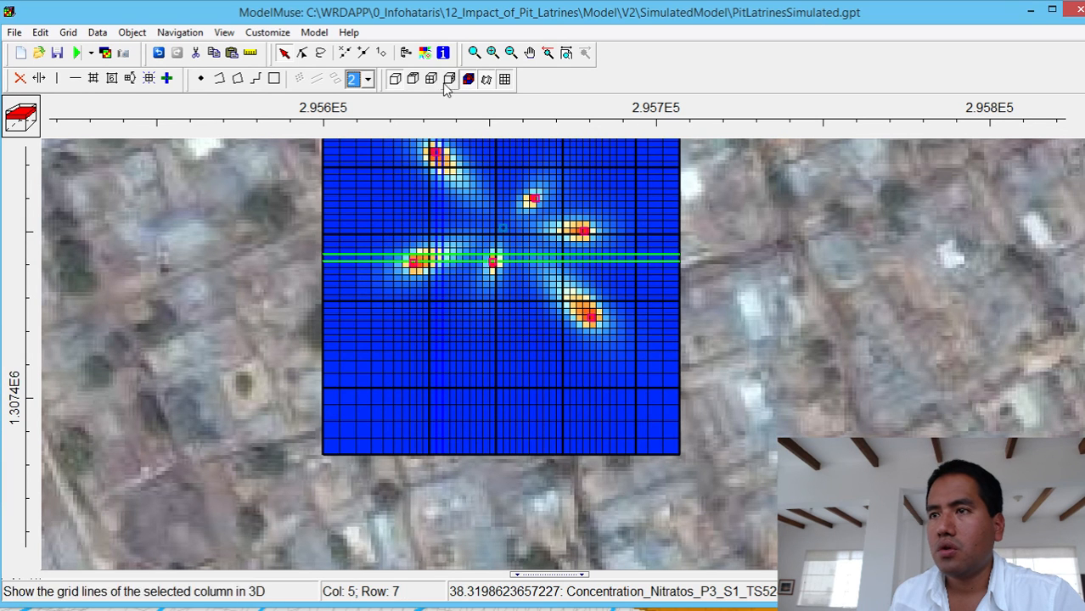
- Set the color grid filter's lower limit to 10 for the Period 3 nitrate concentration and apply it
{"action": "left_click", "coordinate": [425, 55]}
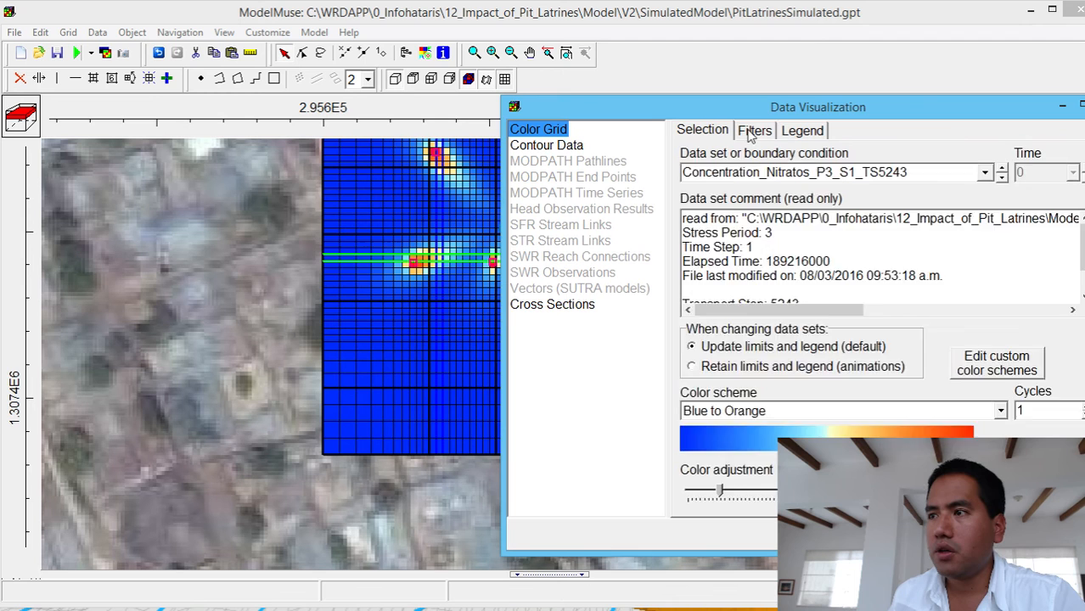
{"action": "left_click", "coordinate": [746, 134]}
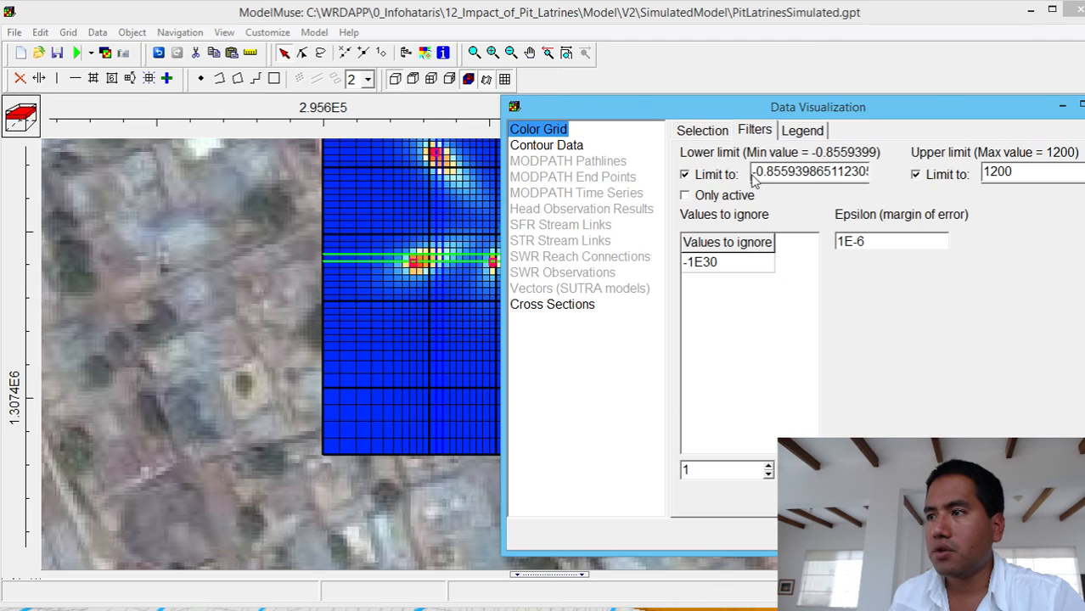
{"action": "left_click", "coordinate": [717, 174]}
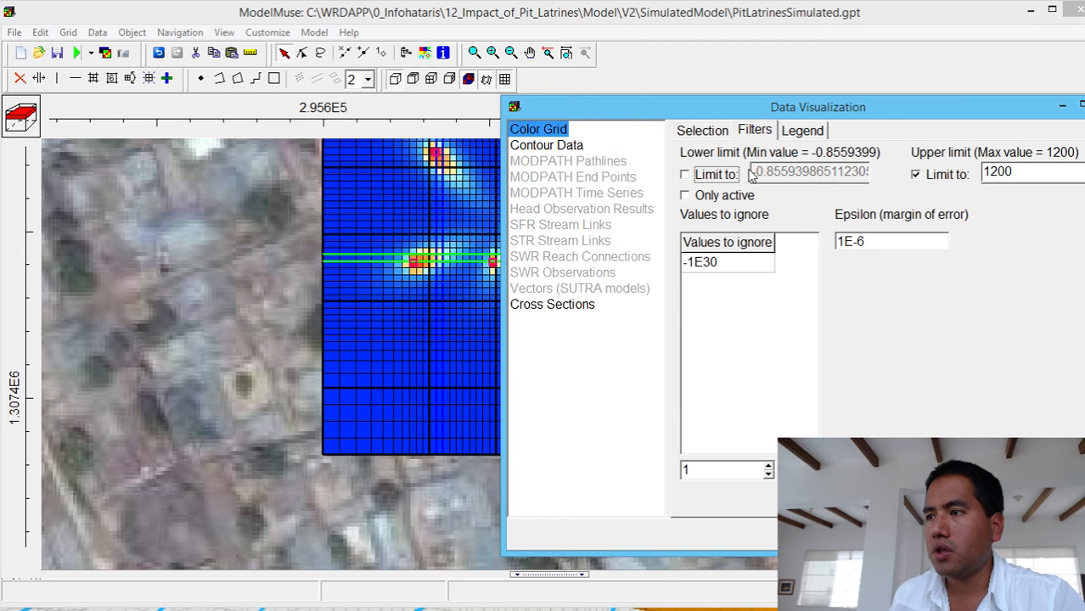
{"action": "left_click", "coordinate": [696, 174]}
{"action": "key", "text": "Tab"}
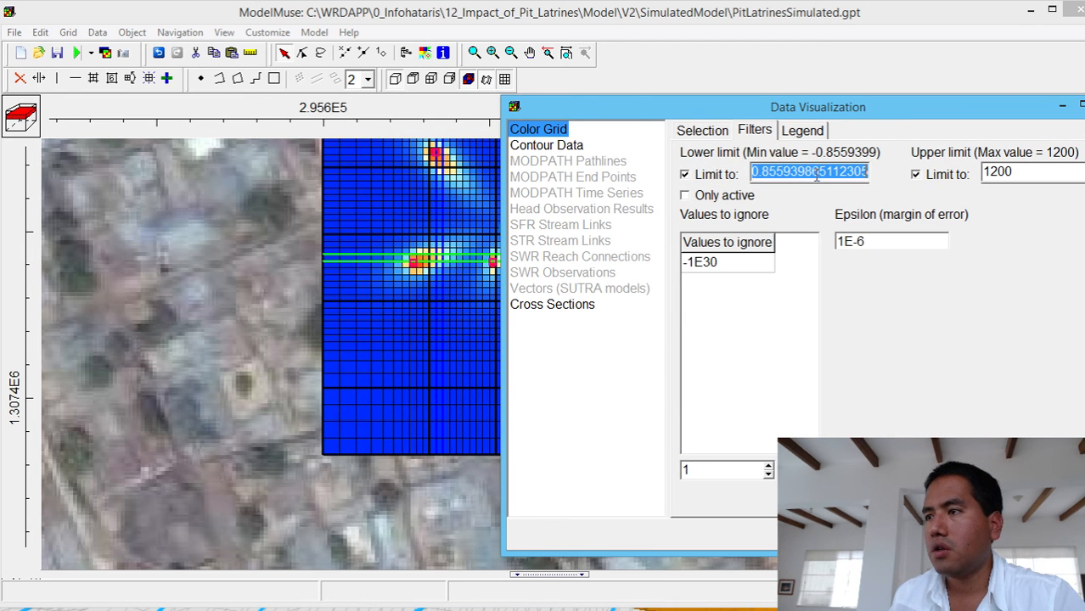
{"action": "key", "text": "BackSpace"}
{"action": "type", "text": "0"}
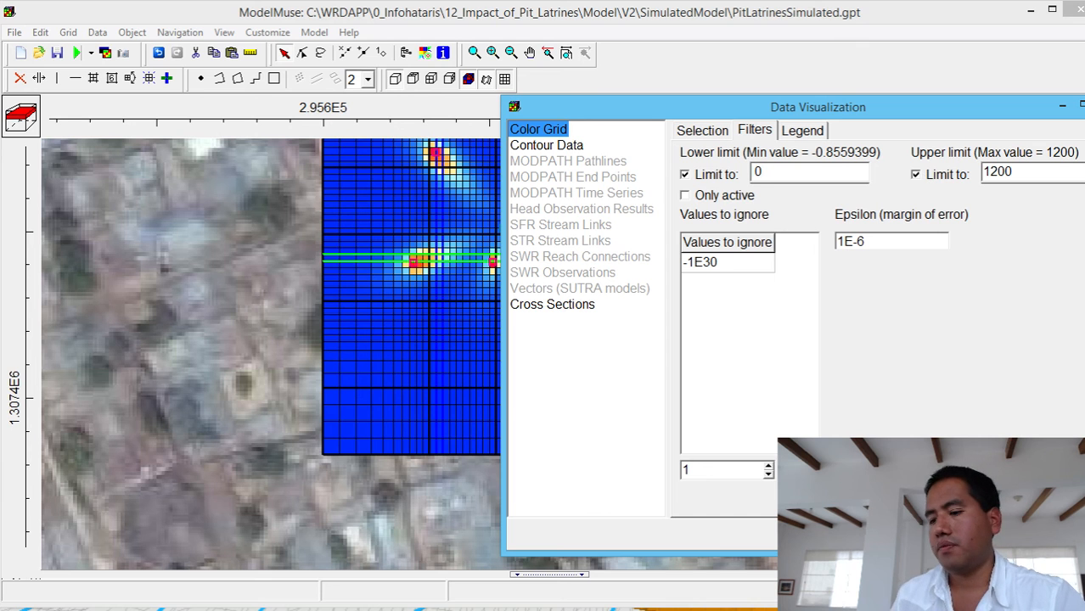
{"action": "key", "text": "Left"}
{"action": "type", "text": "1"}
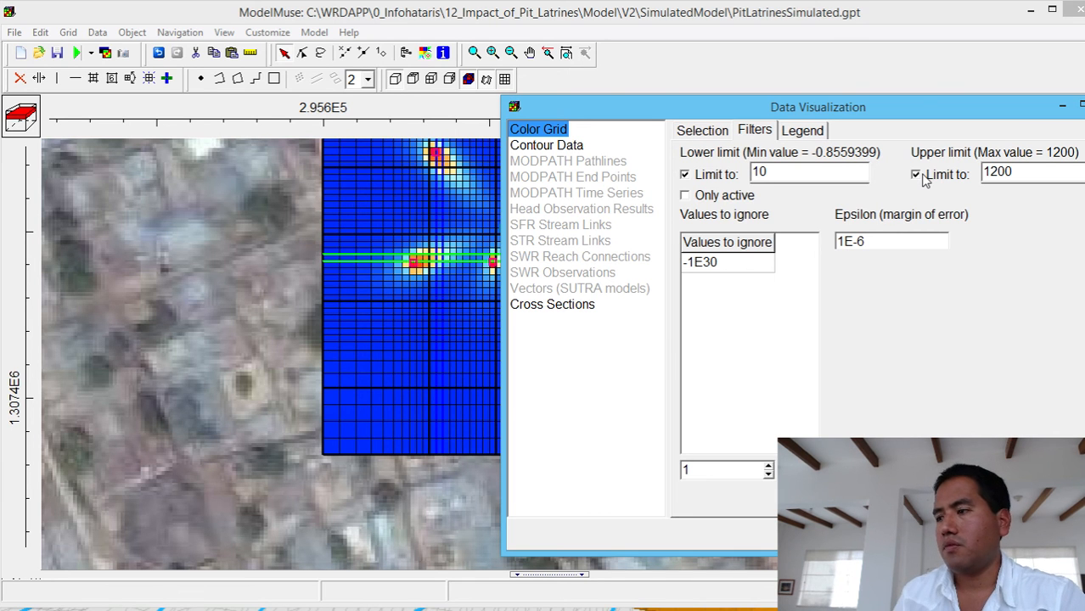
{"action": "left_click", "coordinate": [975, 535]}
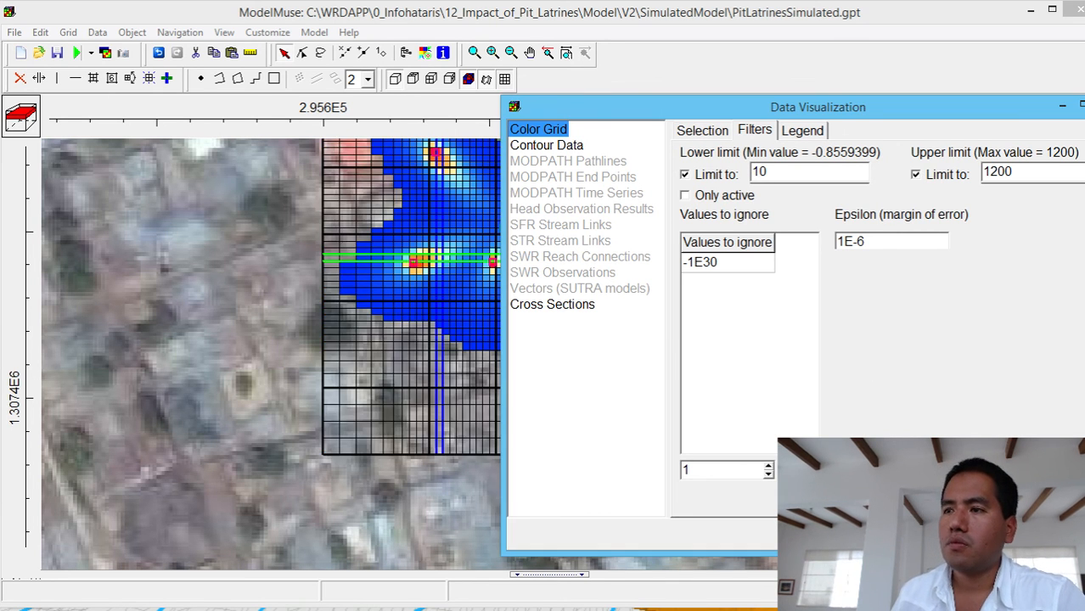
{"action": "left_click", "coordinate": [1080, 103]}
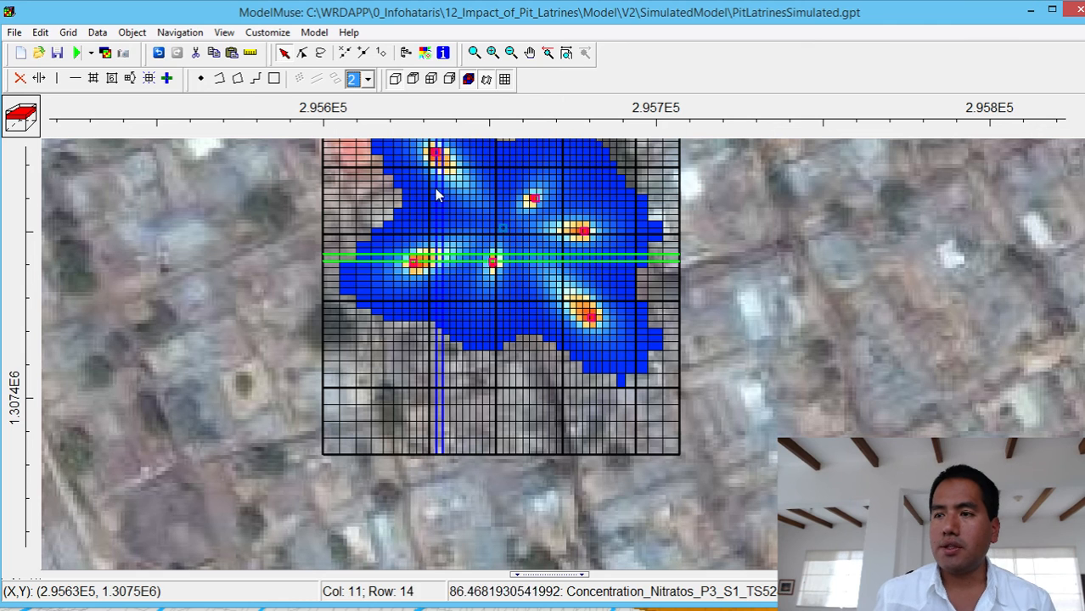
- Measure from the western latrine to the plume's southwestern edge, and across the whole plume from southwest to northeast
{"action": "left_click", "coordinate": [250, 52]}
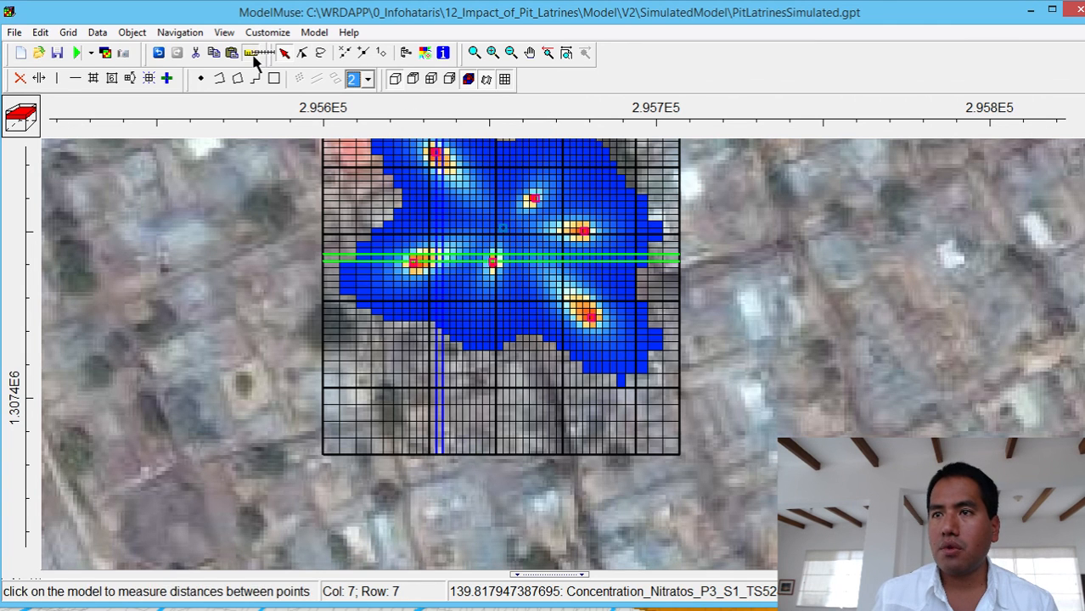
{"action": "left_click", "coordinate": [414, 264]}
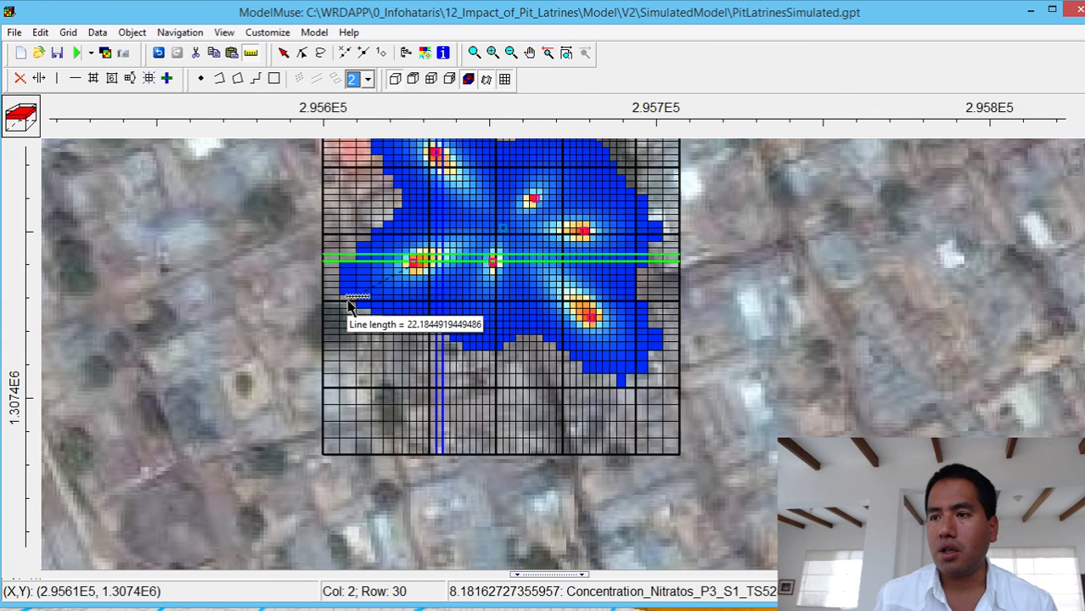
{"action": "double_click", "coordinate": [350, 308]}
{"action": "left_click", "coordinate": [349, 302]}
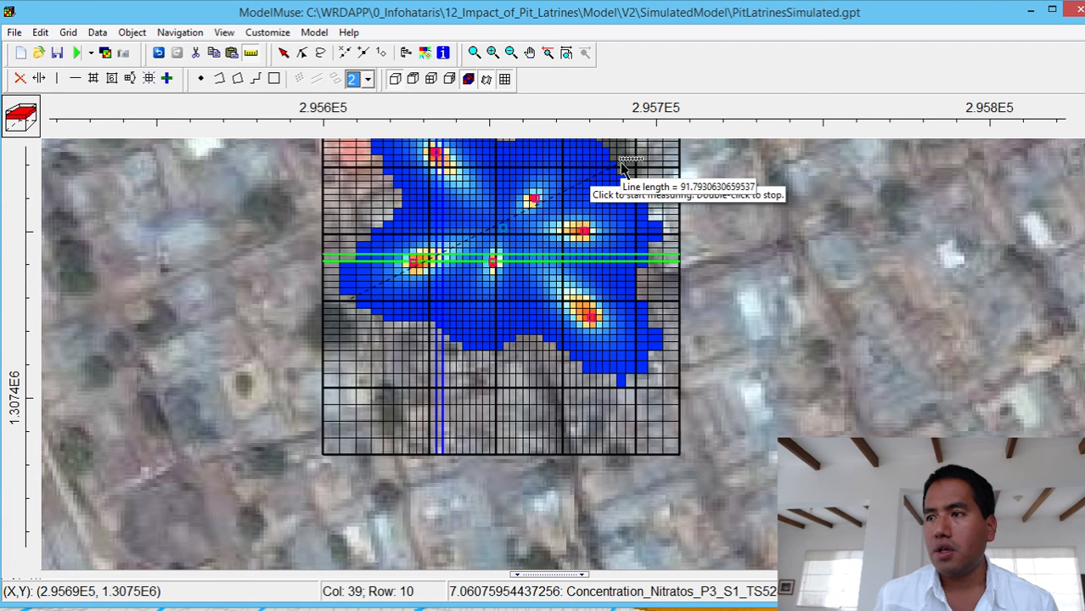
{"action": "double_click", "coordinate": [620, 169]}
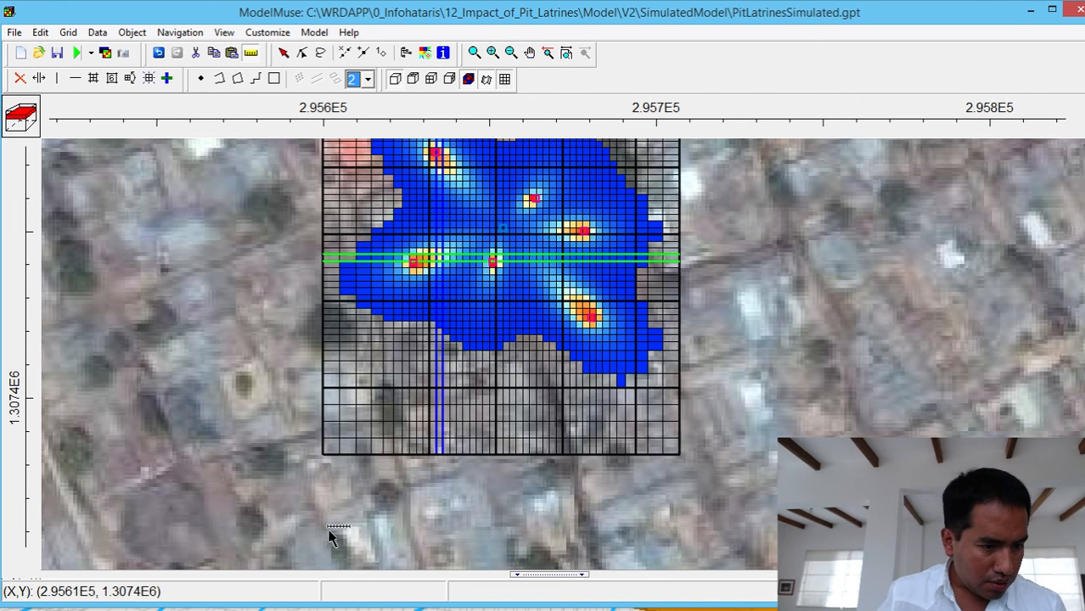
- Switch to Notepad++ and show the contact e-mail in the "new 1" document, in a reduced window with enlarged text
{"action": "key", "text": "alt+Tab"}
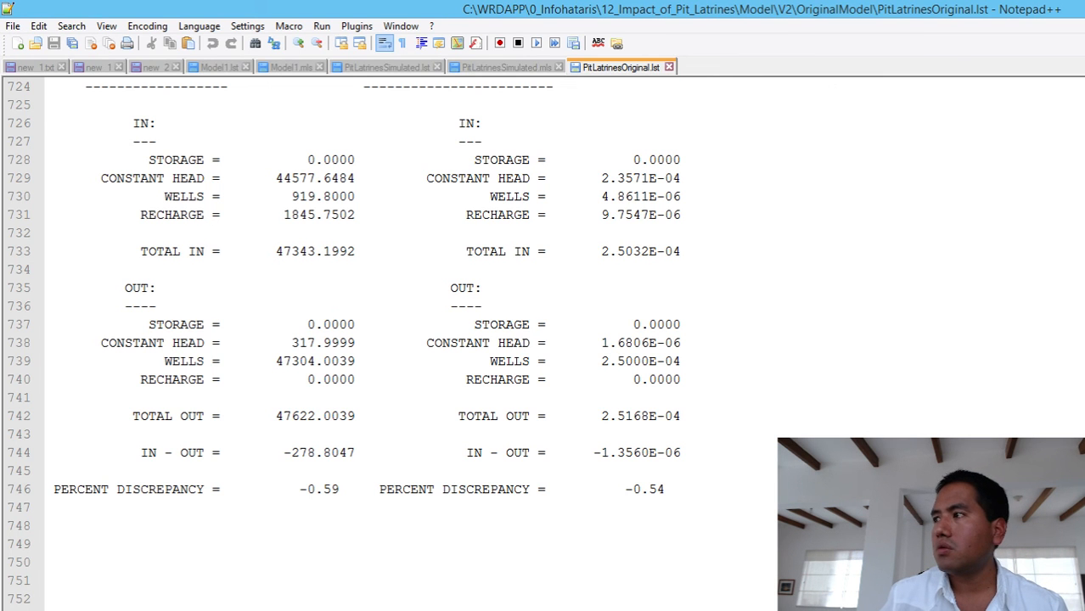
{"action": "left_click", "coordinate": [36, 67]}
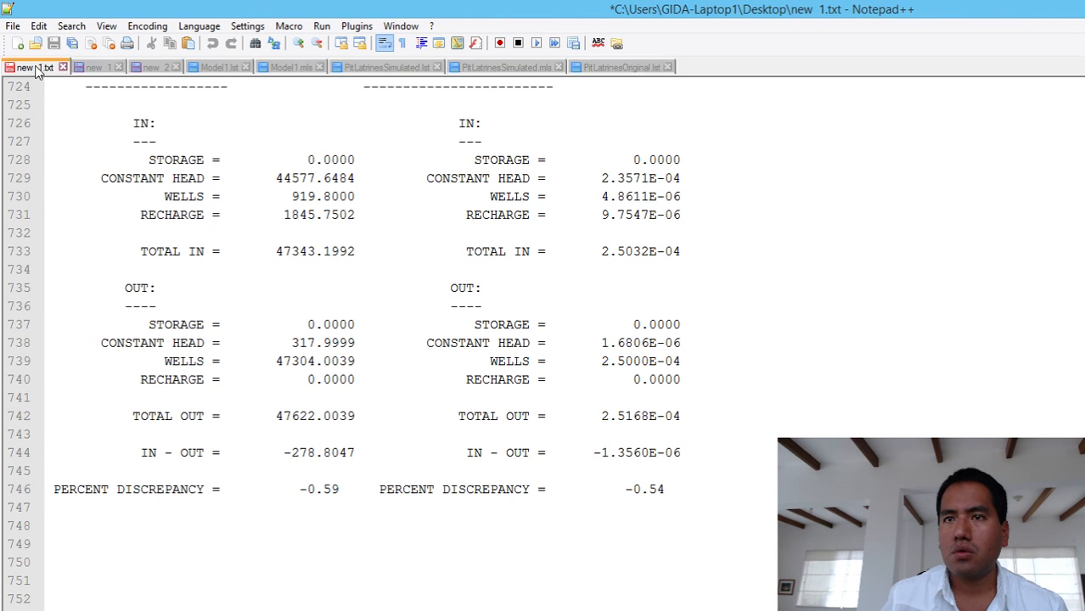
{"action": "left_click", "coordinate": [90, 67]}
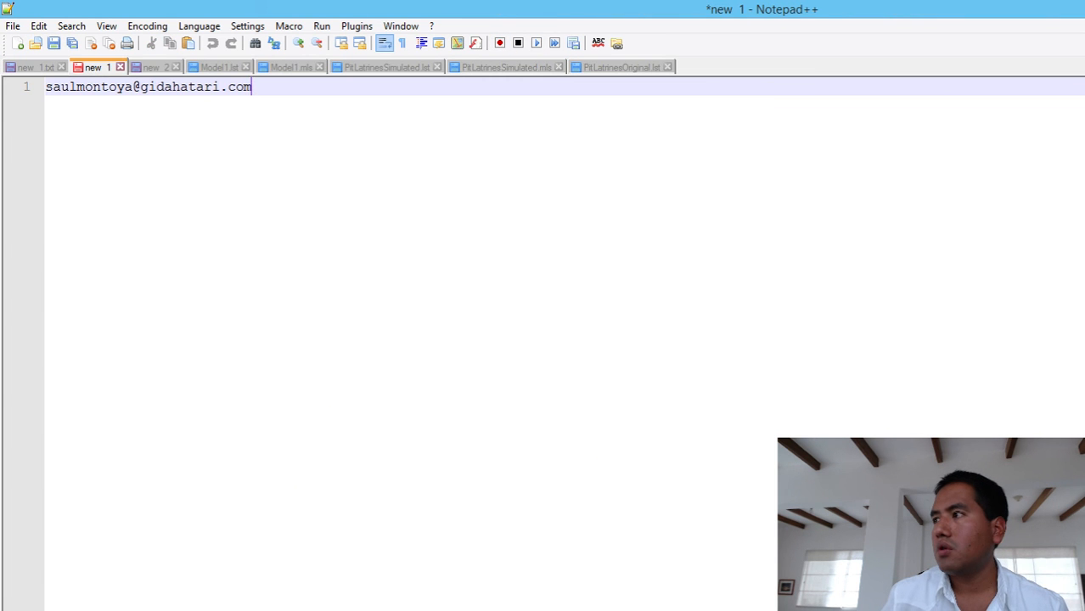
{"action": "key", "text": "super+Down"}
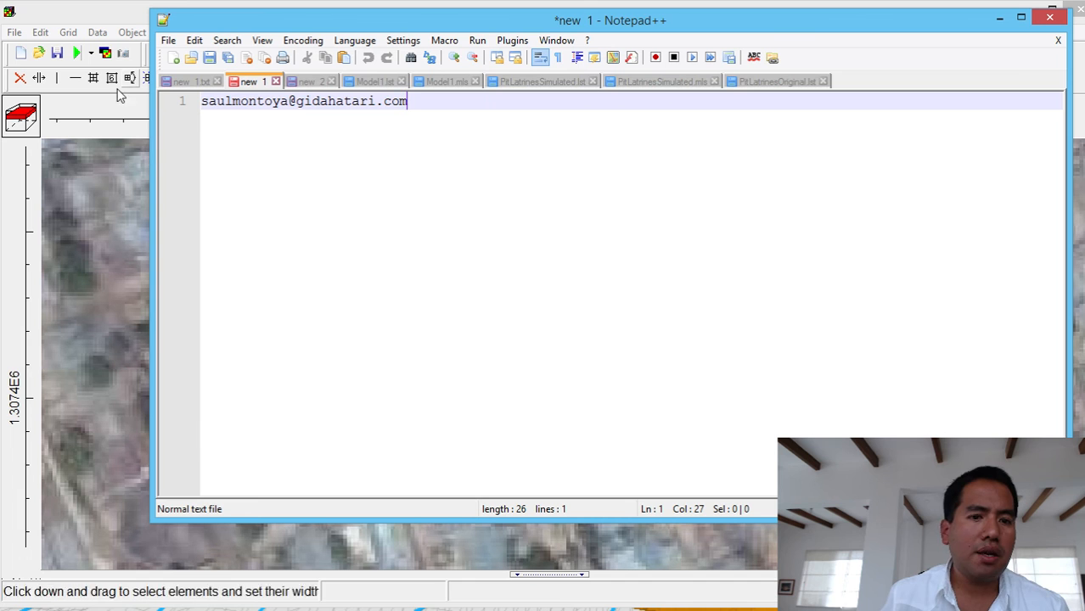
{"action": "scroll", "coordinate": [516, 201], "scroll_direction": "up", "scroll_amount": 1}
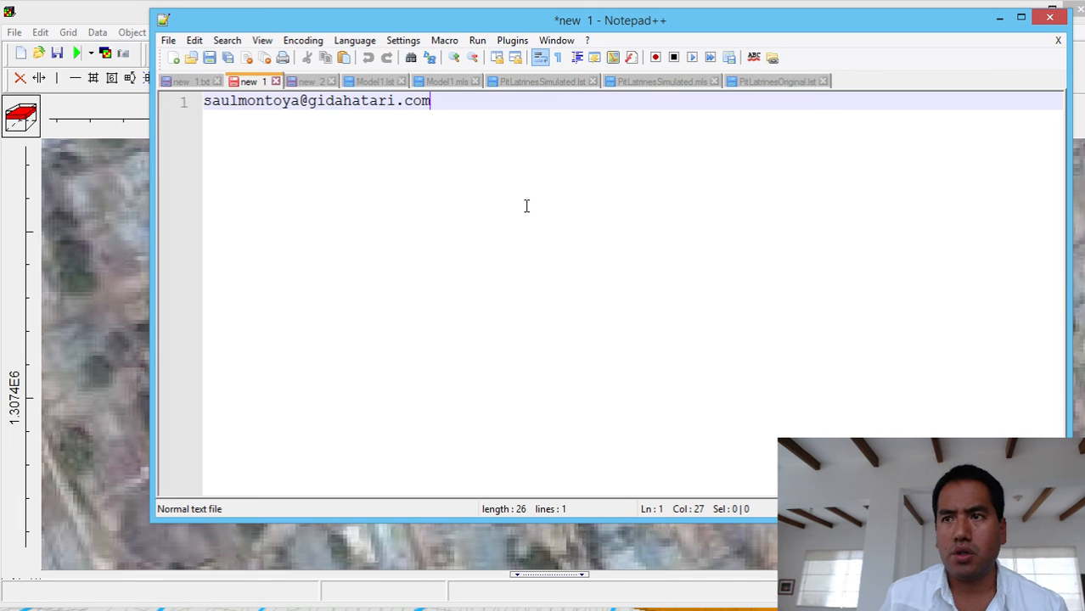
{"action": "scroll", "coordinate": [525, 205], "scroll_direction": "up", "scroll_amount": 1}
{"action": "scroll", "coordinate": [525, 205], "scroll_direction": "up", "scroll_amount": 1}
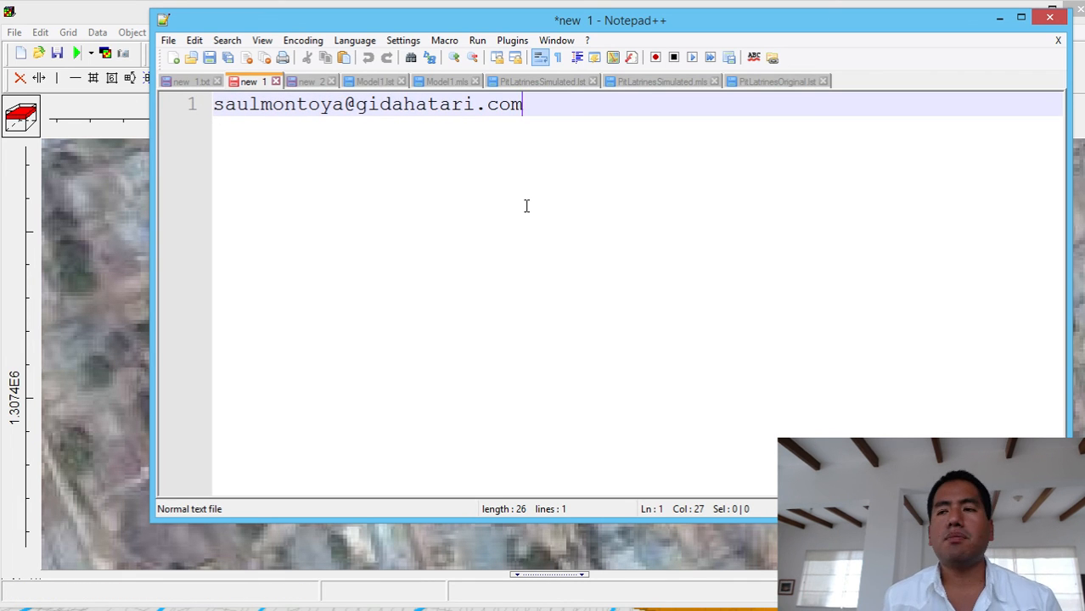